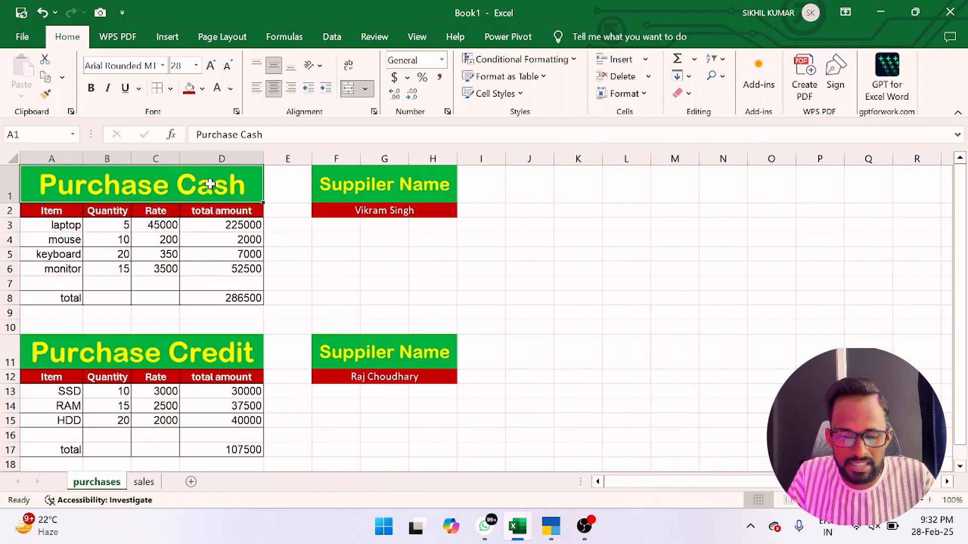
# - Examine the cash and credit purchase tables on the purchases sheet, including their suppliers and the items bought for cash
pyautogui.click(197, 360)
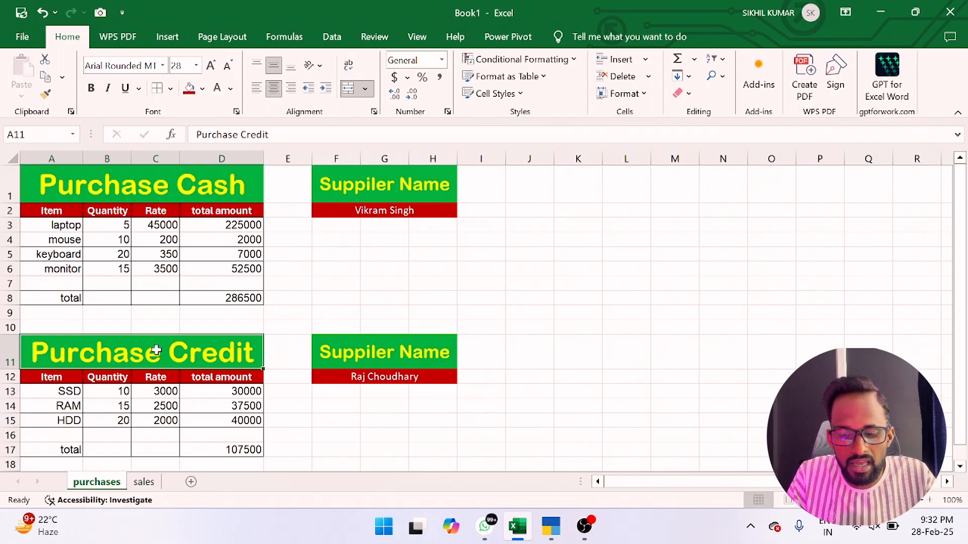
pyautogui.click(373, 191)
pyautogui.click(369, 212)
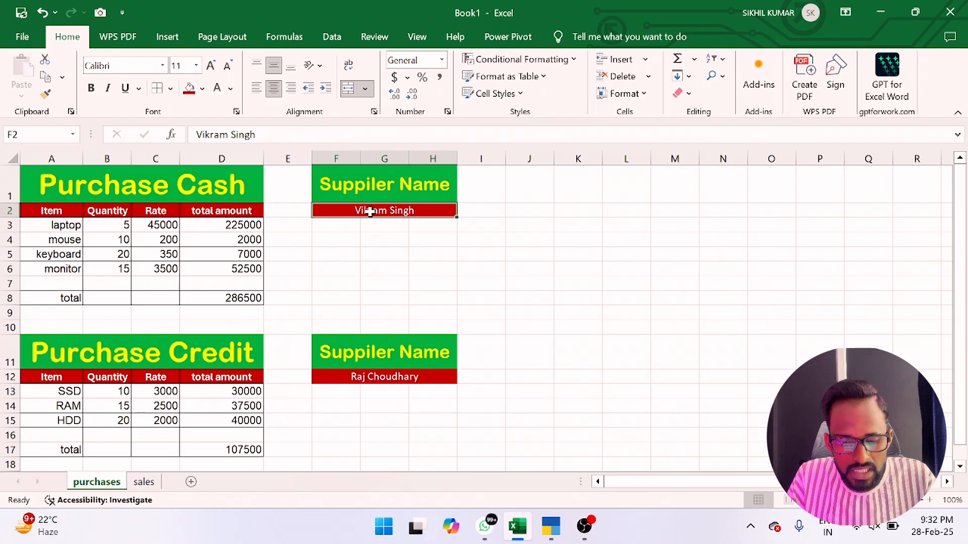
pyautogui.click(392, 352)
pyautogui.click(365, 377)
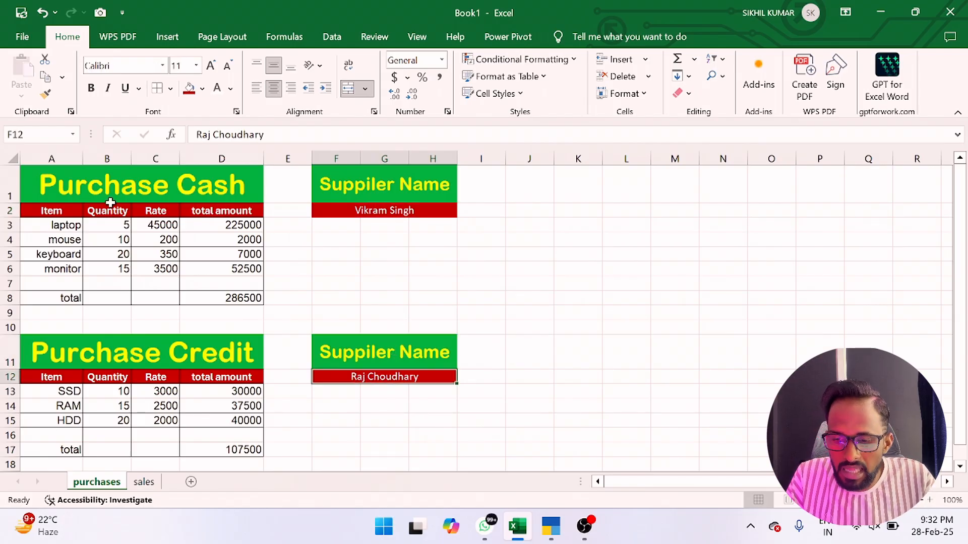
pyautogui.click(55, 225)
pyautogui.click(57, 240)
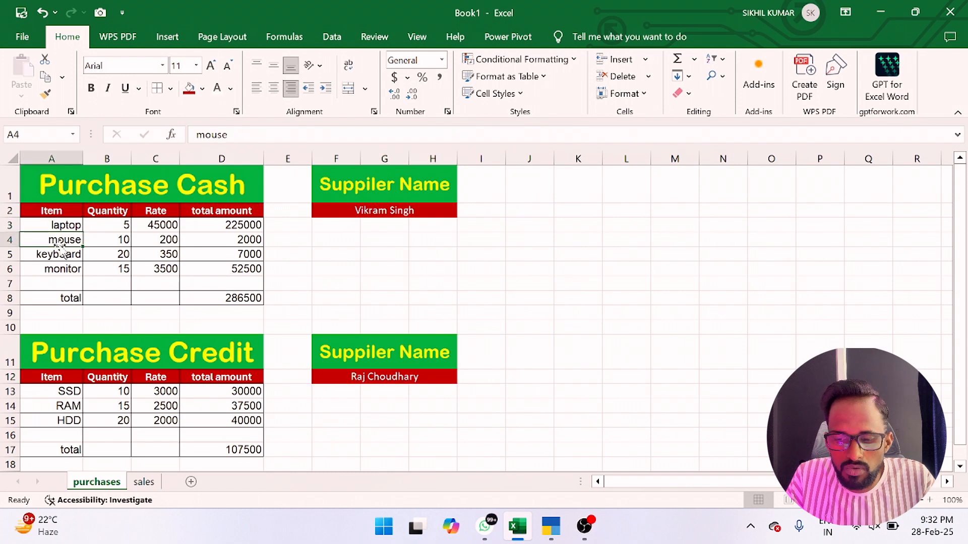
pyautogui.click(58, 267)
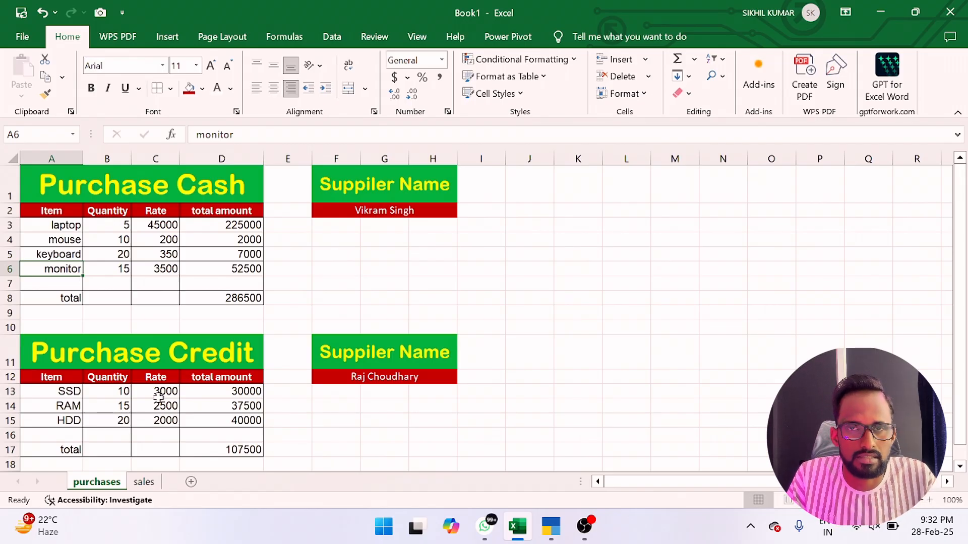
# - Switch to TallyPrime and review the current assets in the Balance Sheet of Shidhant Digital
pyautogui.click(550, 535)
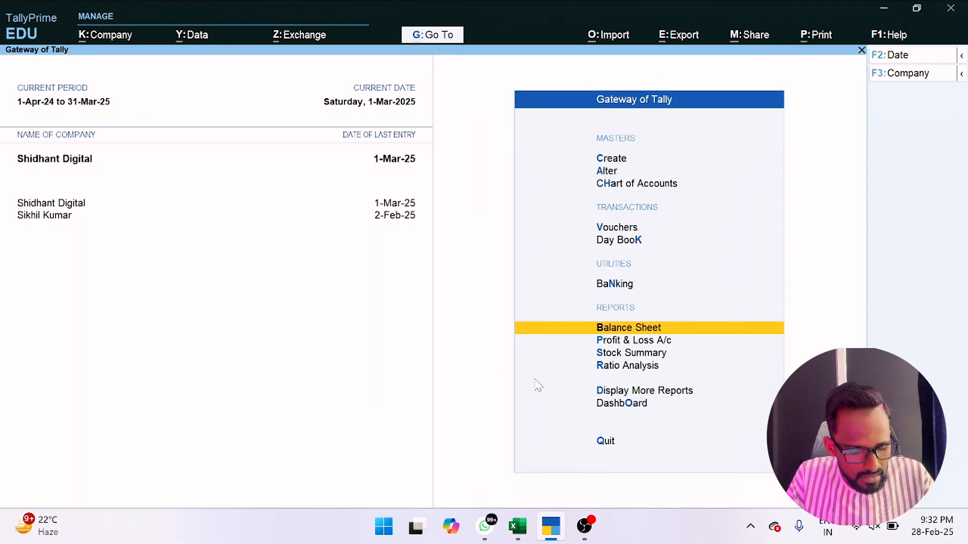
pyautogui.press('Return')
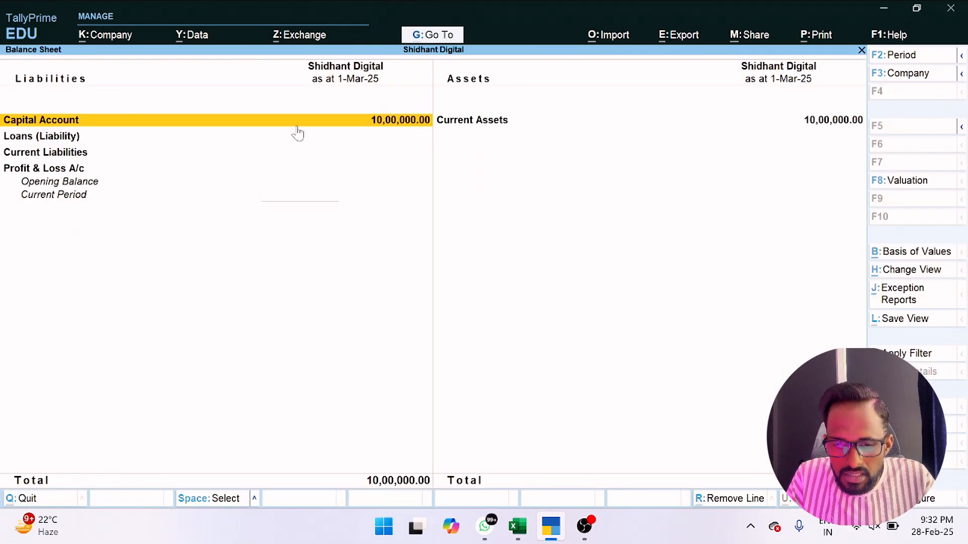
pyautogui.press('Right')
pyautogui.press('Return')
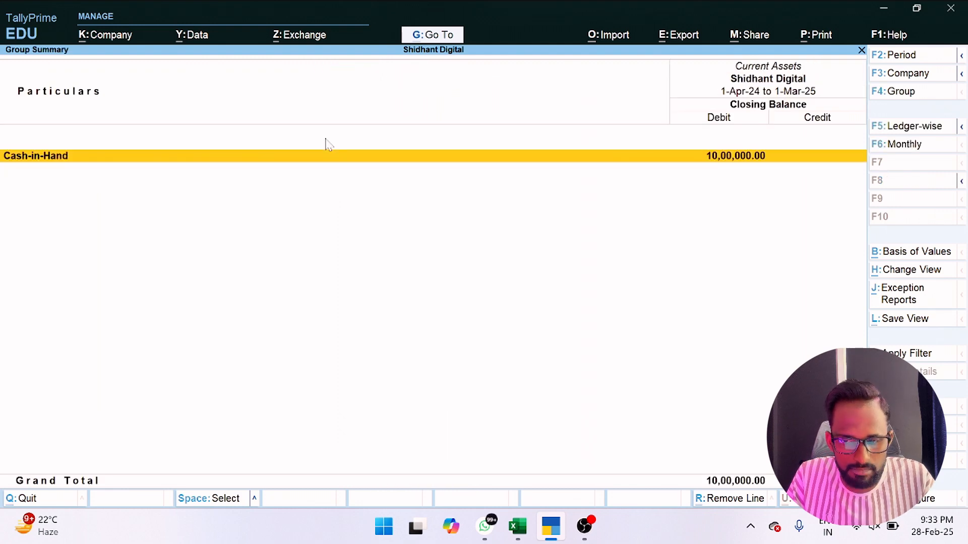
pyautogui.press('Escape')
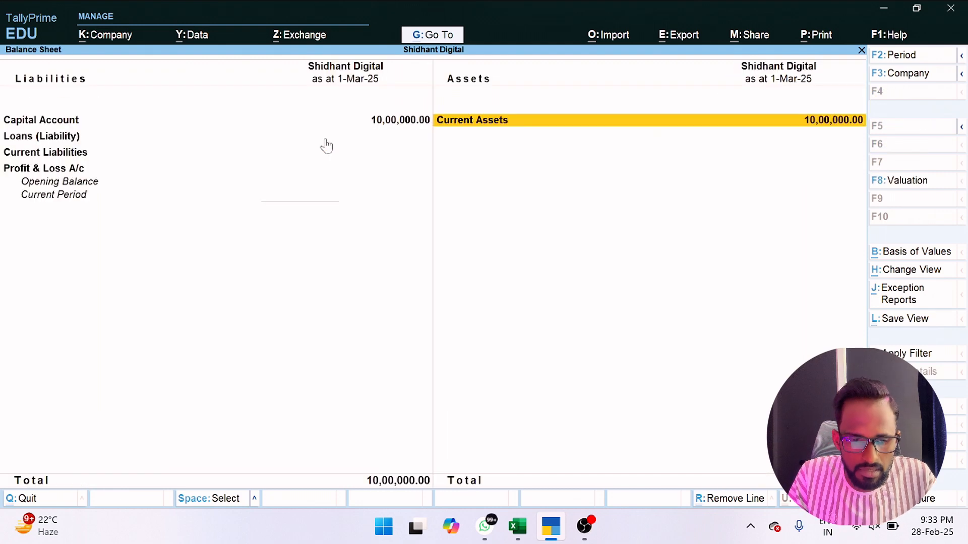
pyautogui.press('Escape')
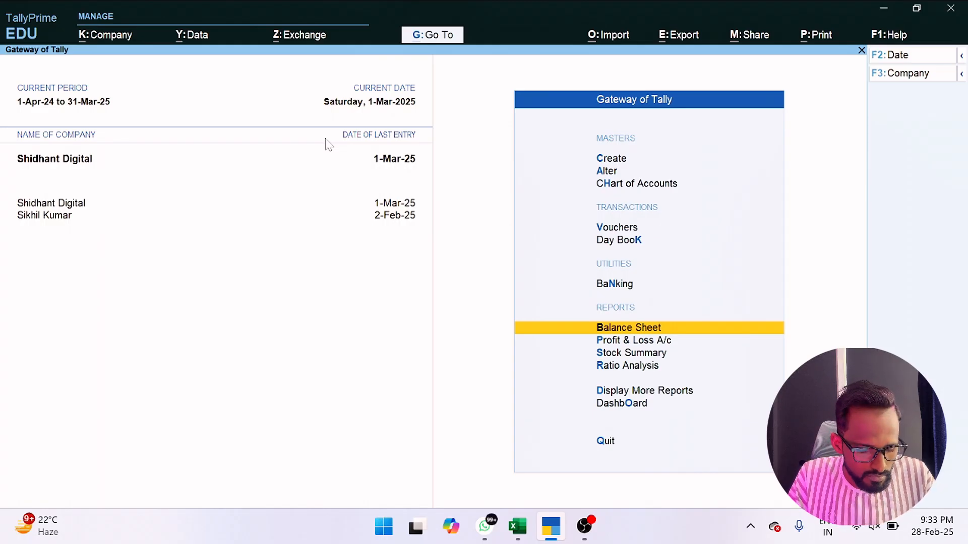
# - Start a purchase voucher and enter 1 as the supplier invoice number
pyautogui.press('Up')
pyautogui.press('Up')
pyautogui.press('Up')
pyautogui.press('Return')
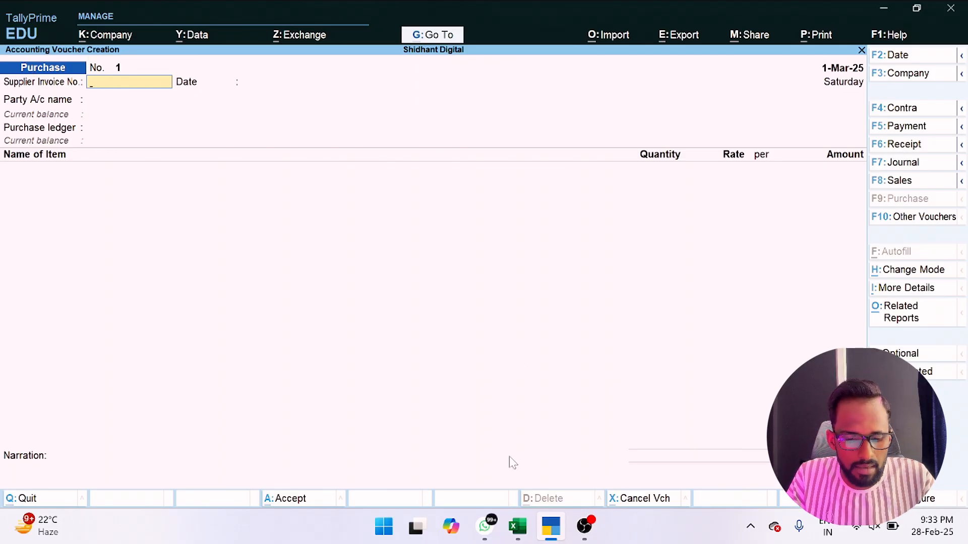
pyautogui.click(519, 533)
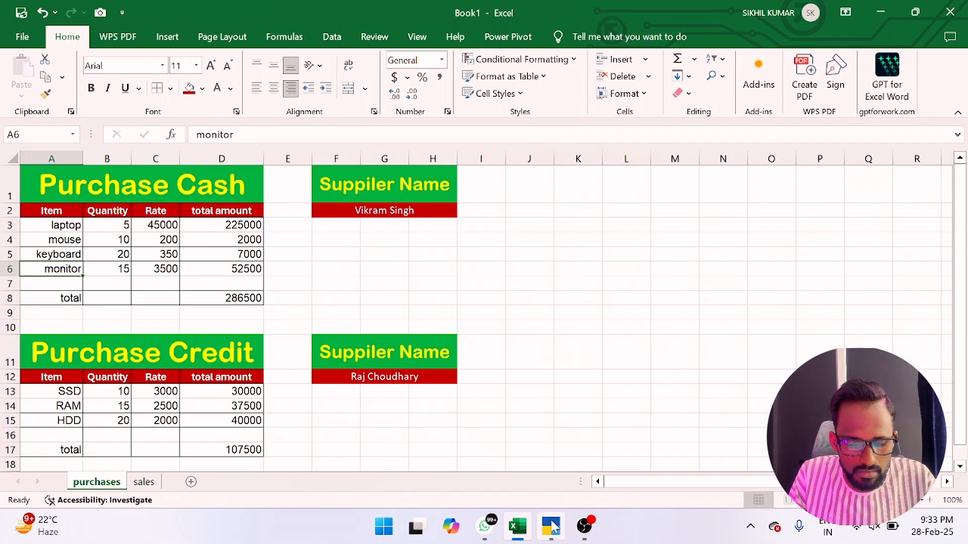
pyautogui.click(551, 526)
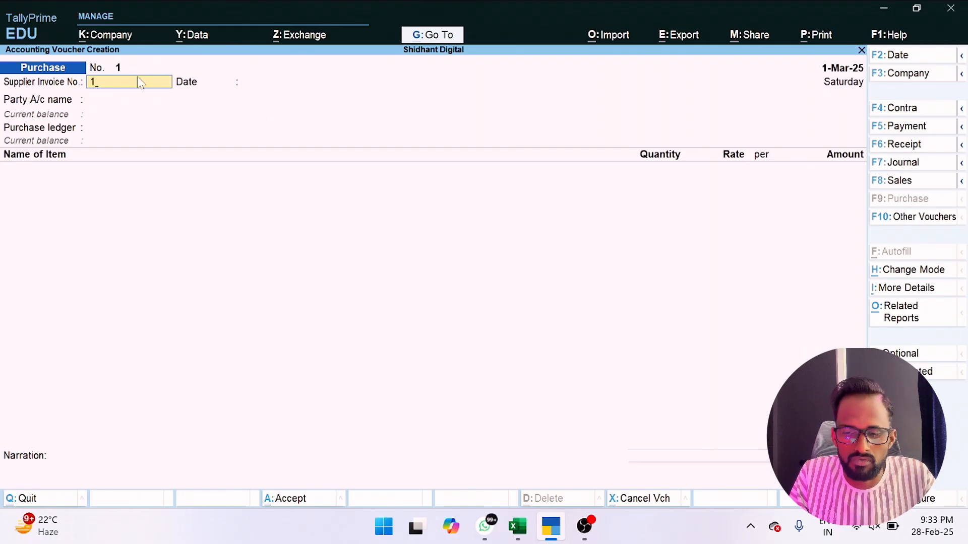
pyautogui.press('Return')
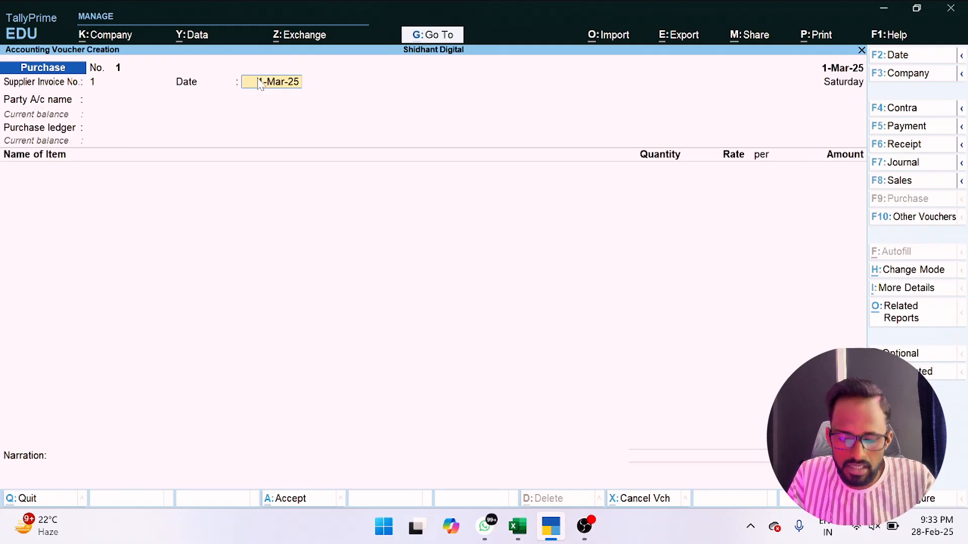
# - Set the voucher date to 1-3-2025 and accept 1-Mar-25 as the supplier invoice date
pyautogui.press('F2')
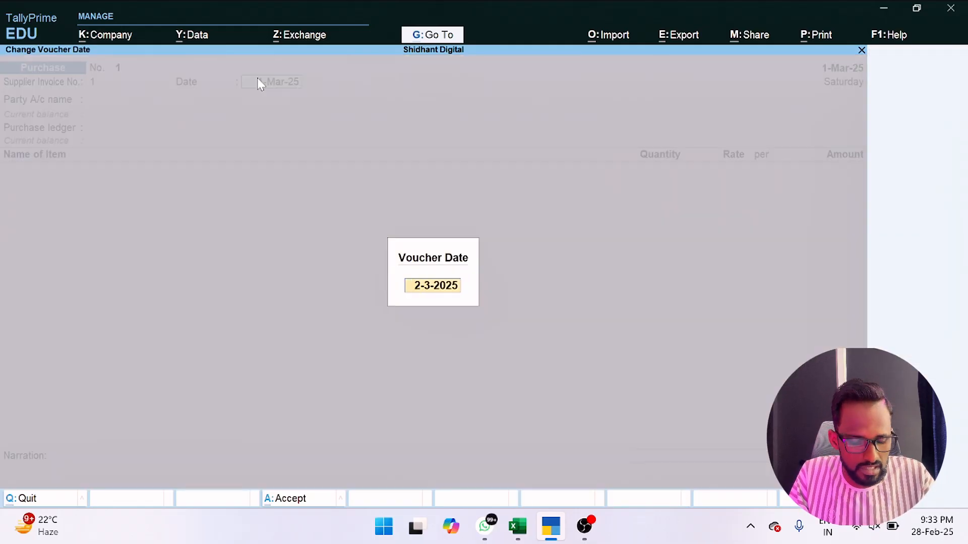
pyautogui.write('1')
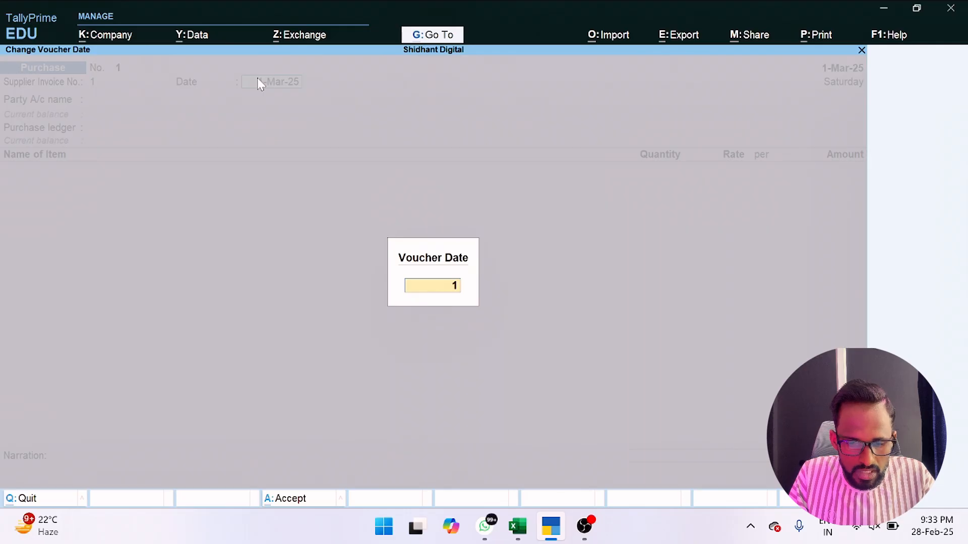
pyautogui.write('-3-2')
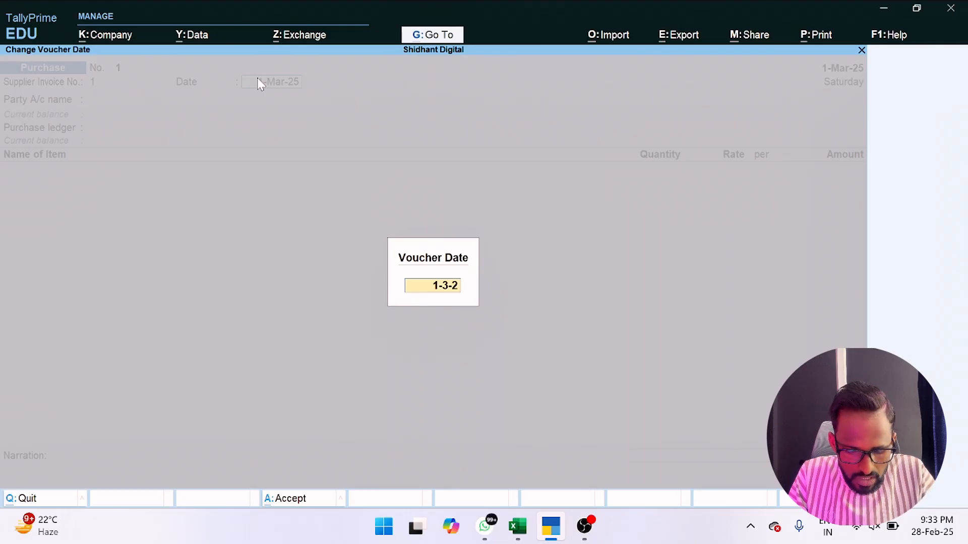
pyautogui.write('025')
pyautogui.press('Return')
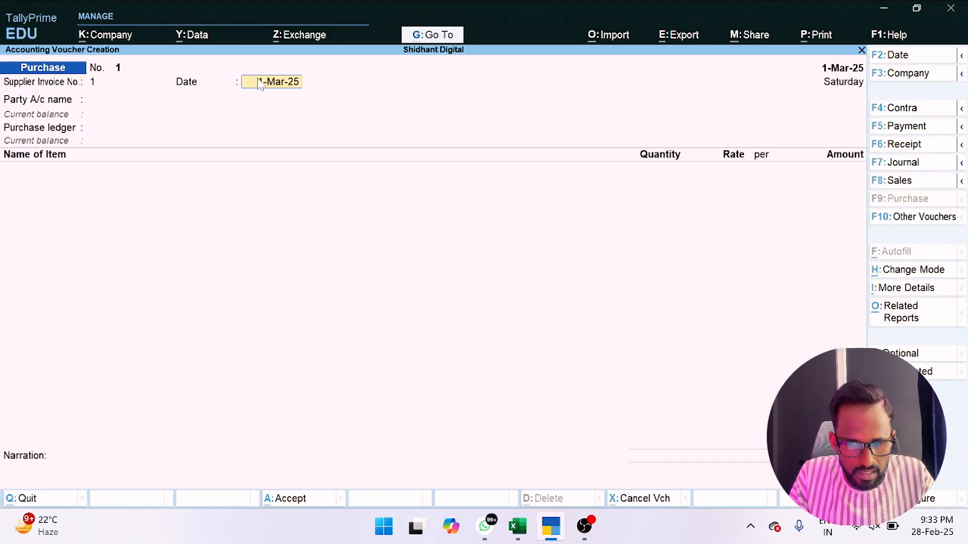
pyautogui.press('Return')
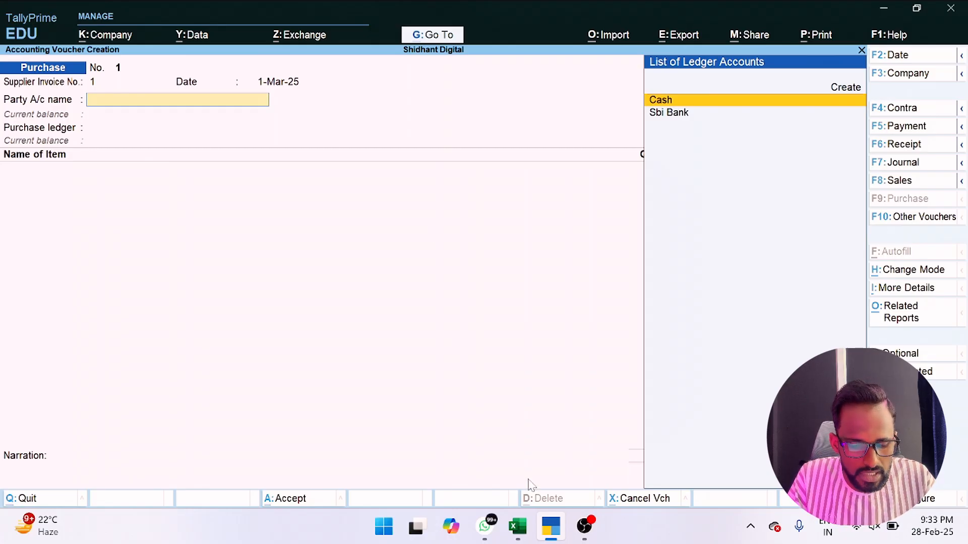
# - Check the purchase type in the Excel workbook and choose Cash as the voucher's party account in TallyPrime
pyautogui.click(518, 527)
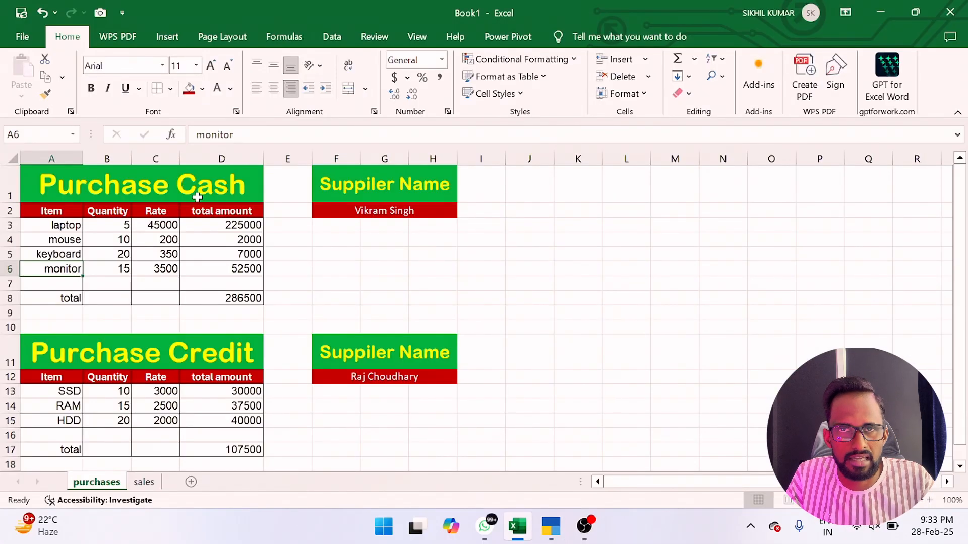
pyautogui.click(593, 528)
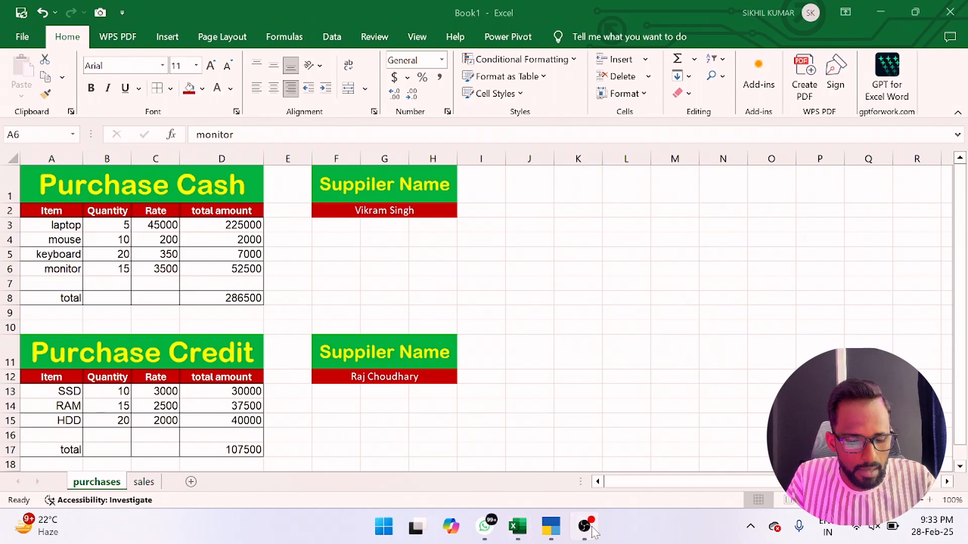
pyautogui.click(594, 529)
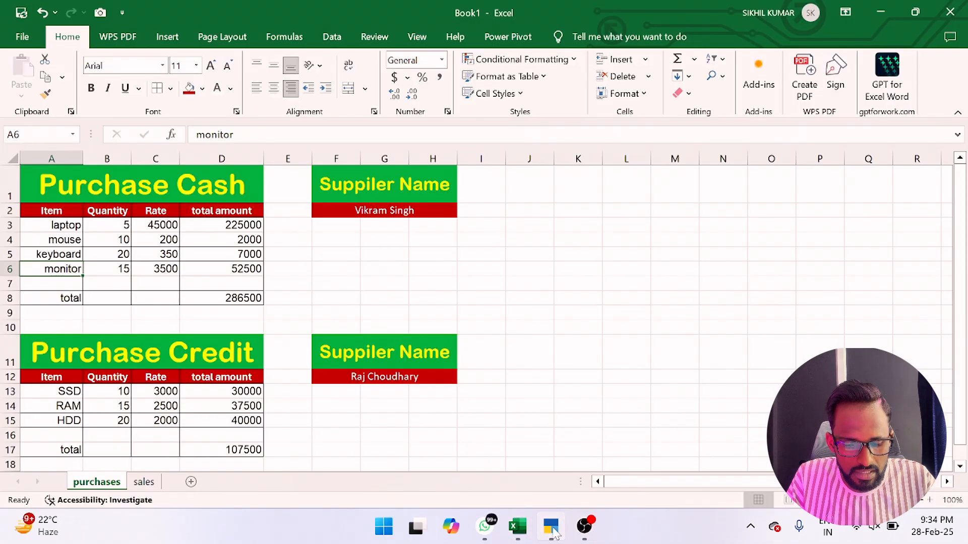
pyautogui.click(551, 527)
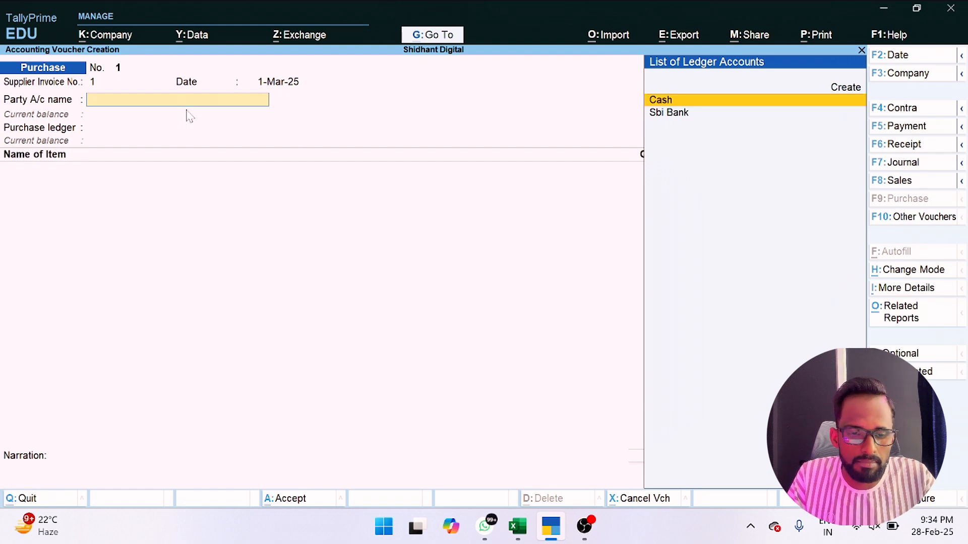
pyautogui.click(657, 101)
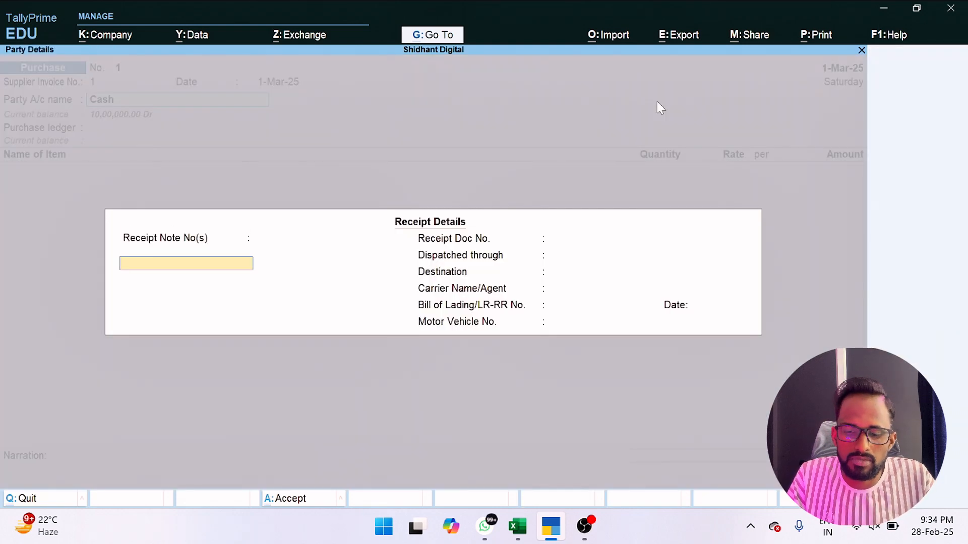
# - Leave all the receipt details blank and proceed to the party details
pyautogui.press('Return')
pyautogui.press('Return')
pyautogui.press('Return')
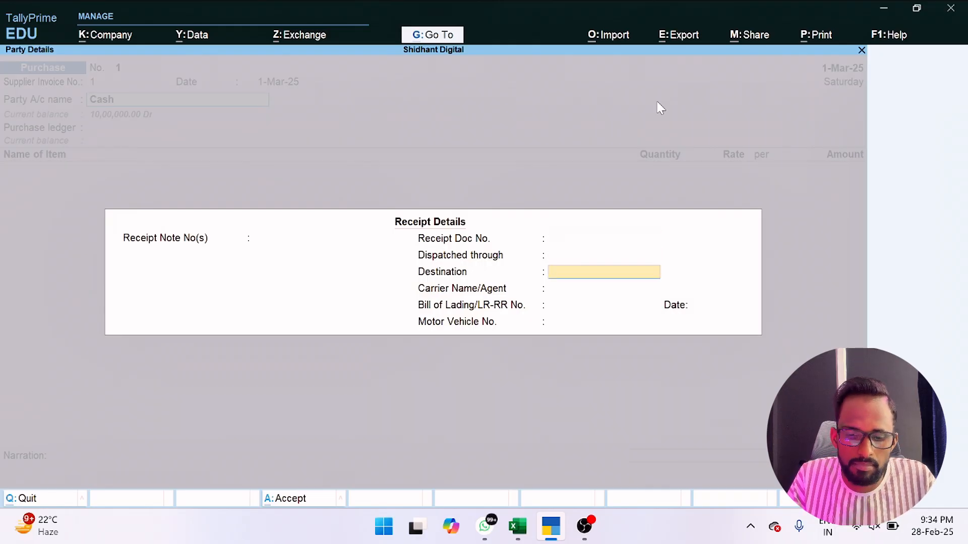
pyautogui.press('Return')
pyautogui.press('Return')
pyautogui.press('Return')
pyautogui.press('Return')
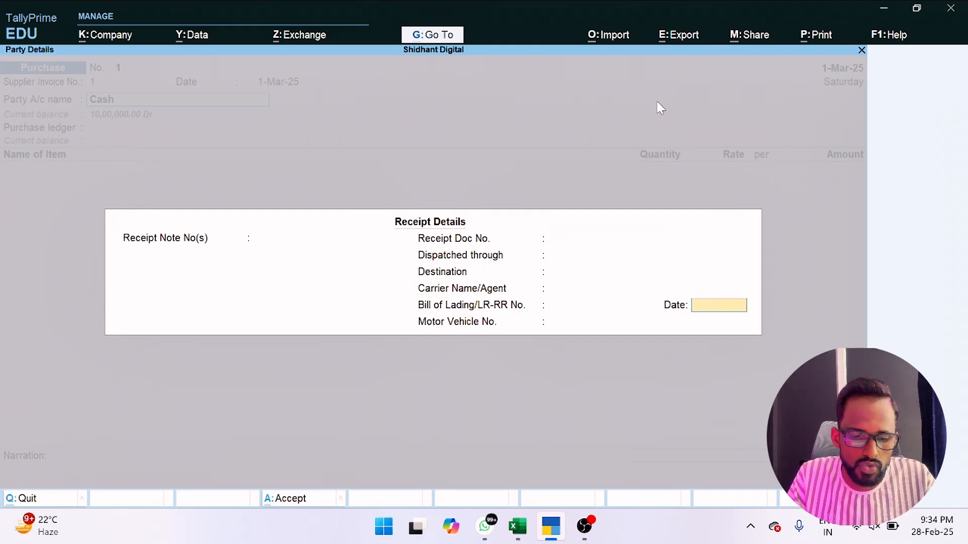
pyautogui.press('Return')
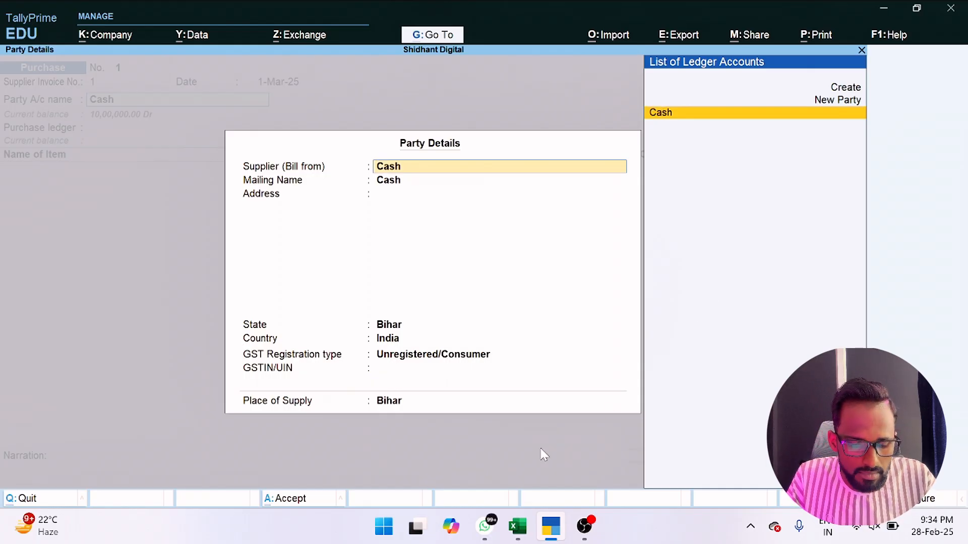
# - Look up the cash purchase supplier in the Excel workbook and enter the supplier's full name as bill-from party and mailing name in TallyPrime
pyautogui.click(514, 536)
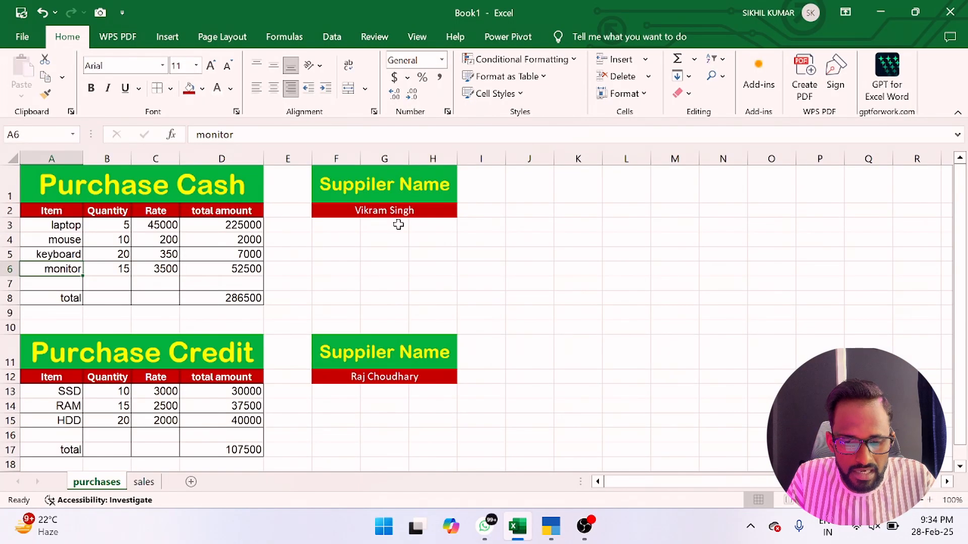
pyautogui.click(551, 526)
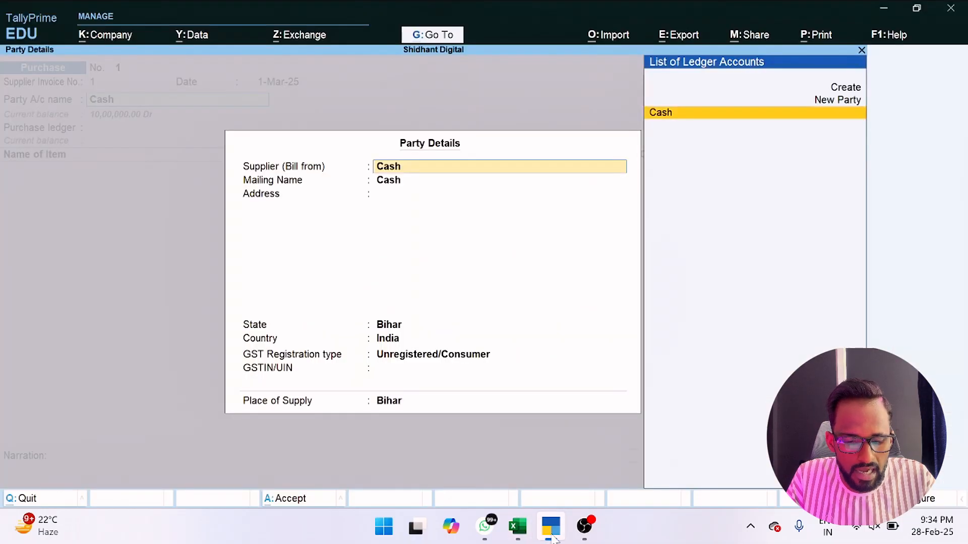
pyautogui.write('Vikrma')
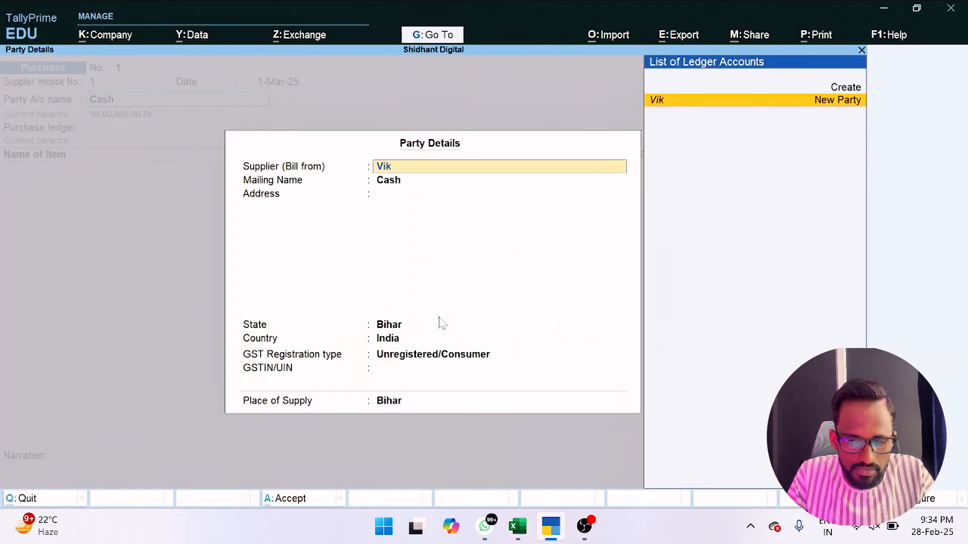
pyautogui.press('BackSpace')
pyautogui.press('BackSpace')
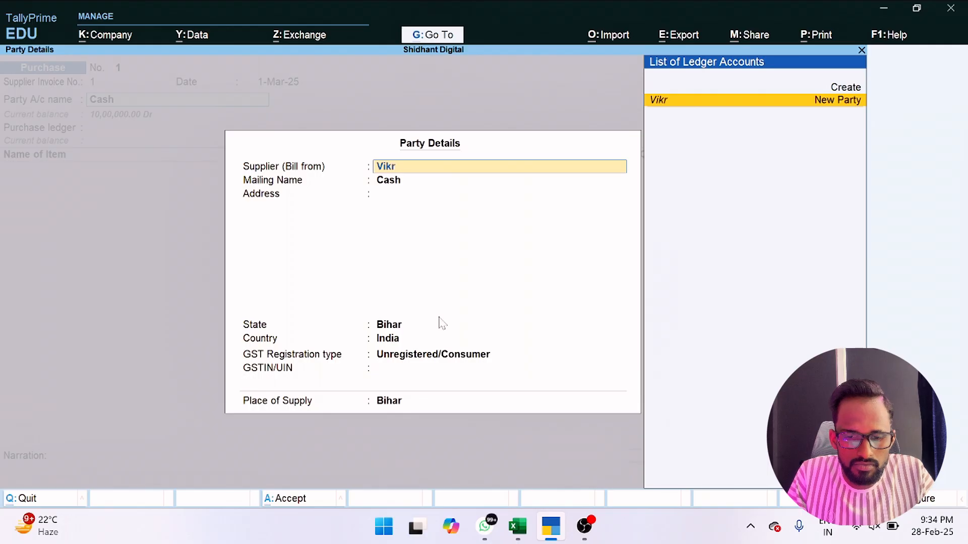
pyautogui.write('am Singh')
pyautogui.press('Return')
pyautogui.press('Return')
pyautogui.press('Return')
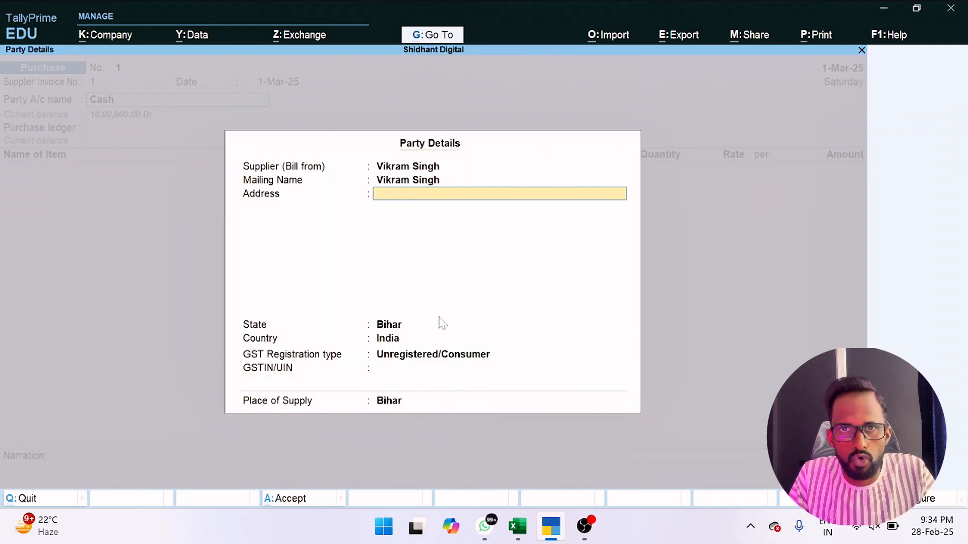
# - Enter the supplier's address and keep Bihar, India and the Unregistered/Consumer GST registration type
pyautogui.write('Pur')
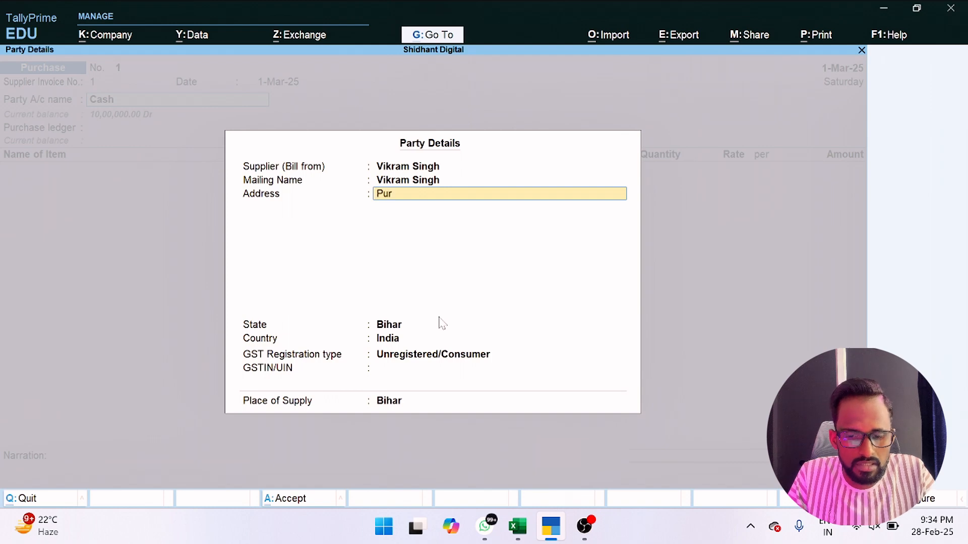
pyautogui.write('nea Bihar')
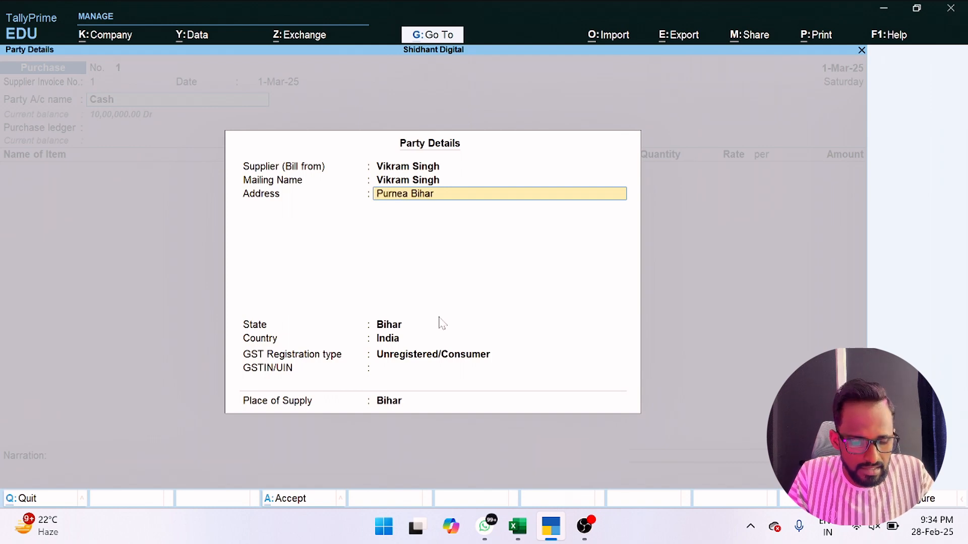
pyautogui.press('Return')
pyautogui.press('Return')
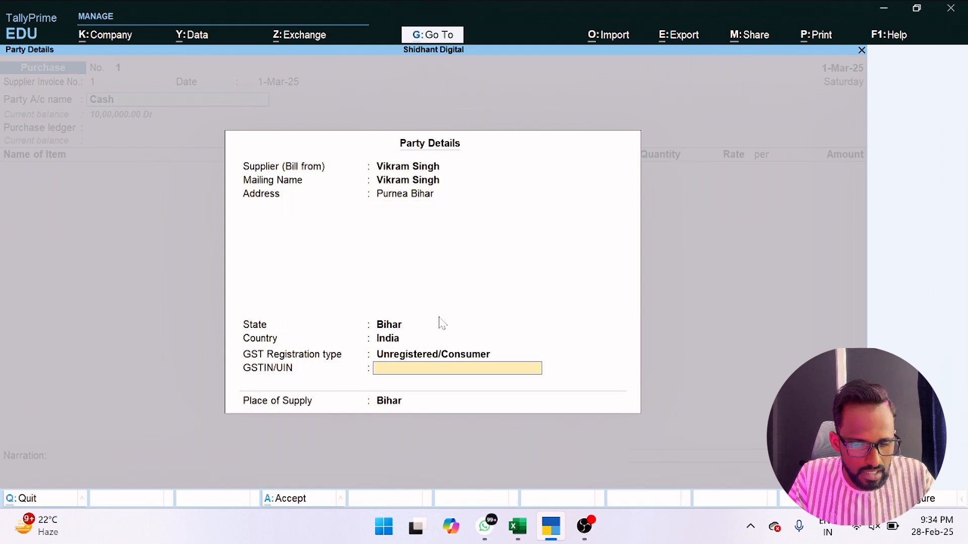
# - Leave the supplier's GSTIN/UIN blank and accept the party details with Bihar as the place of supply
pyautogui.press('Return')
pyautogui.press('Return')
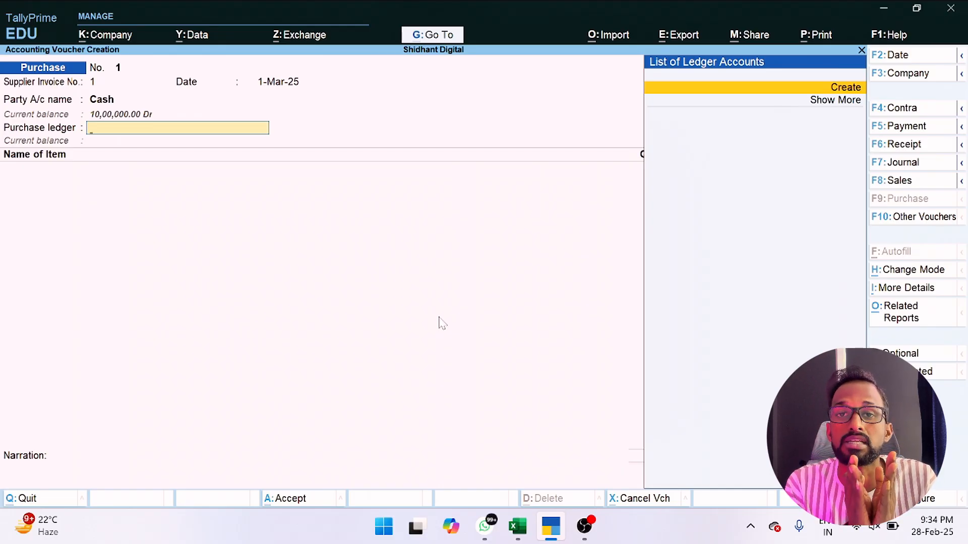
# - Create a ledger named Purchase A/c under Purchase Accounts, keeping its default statutory details, and use it as the voucher's purchase ledger
pyautogui.press('Return')
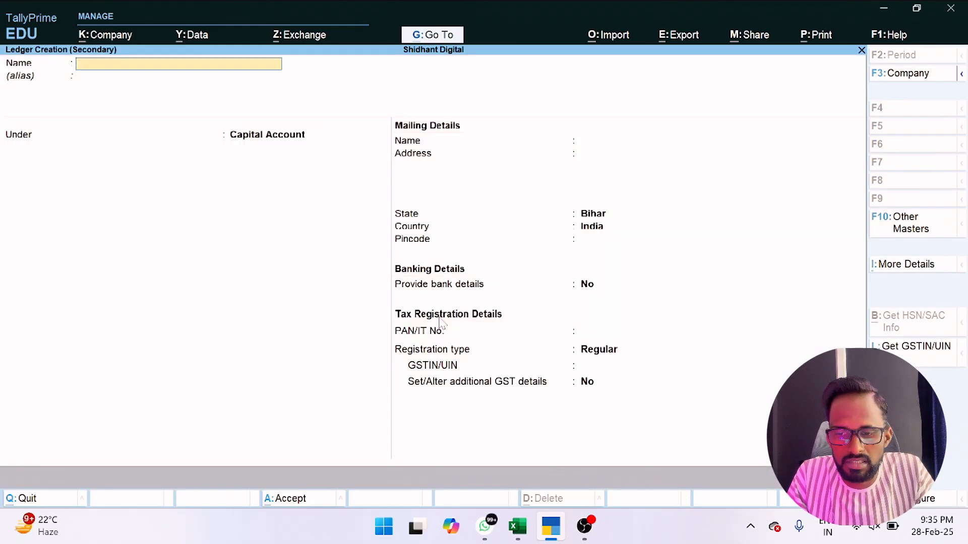
pyautogui.write('chase A/c')
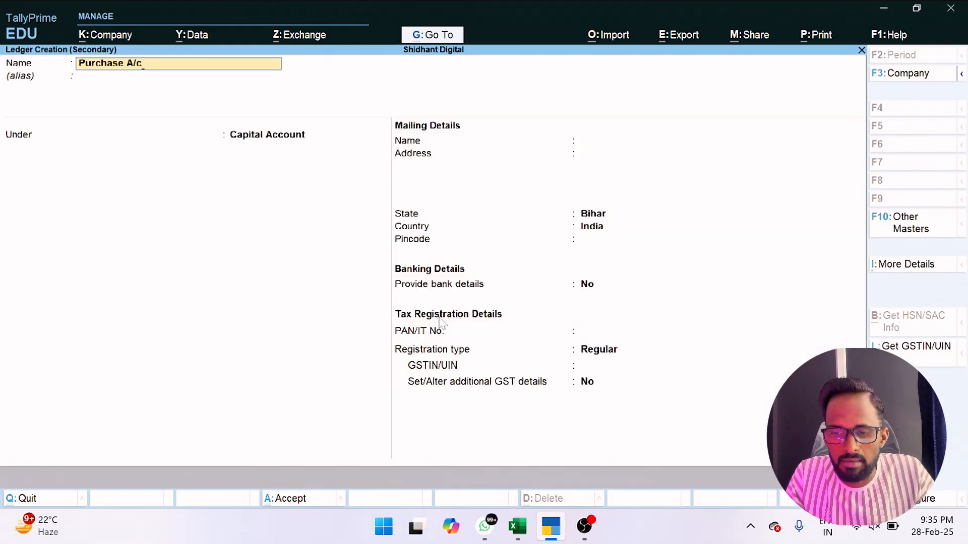
pyautogui.press('Return')
pyautogui.press('Return')
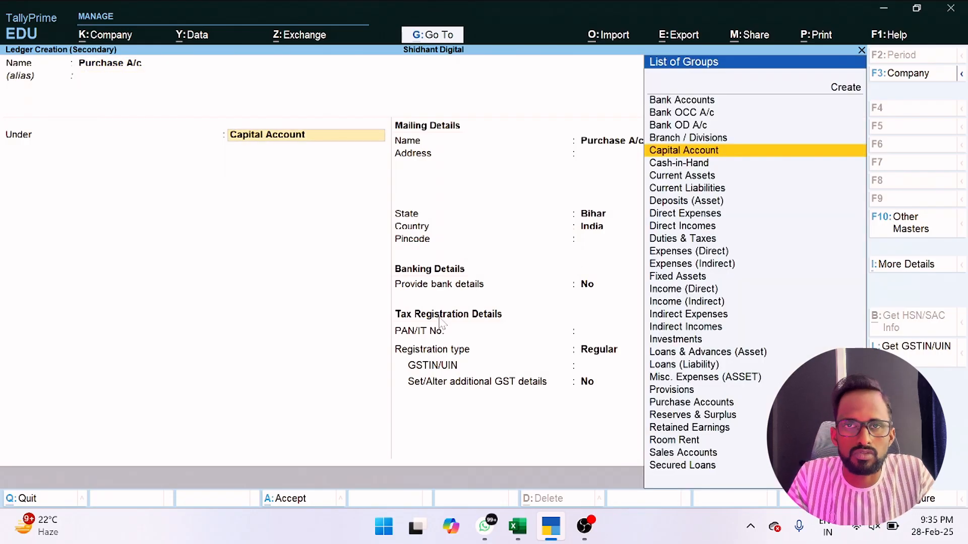
pyautogui.write('P')
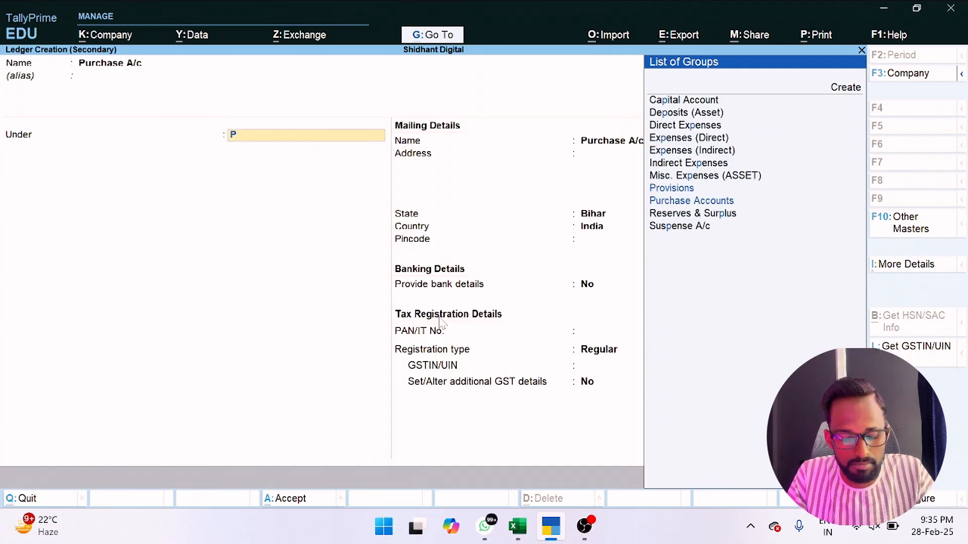
pyautogui.write('ur')
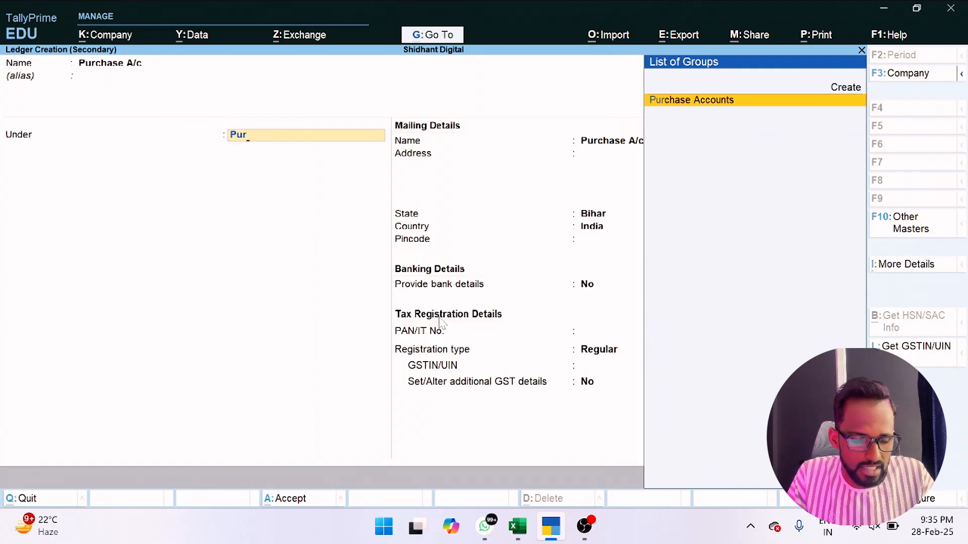
pyautogui.press('Return')
pyautogui.press('Return')
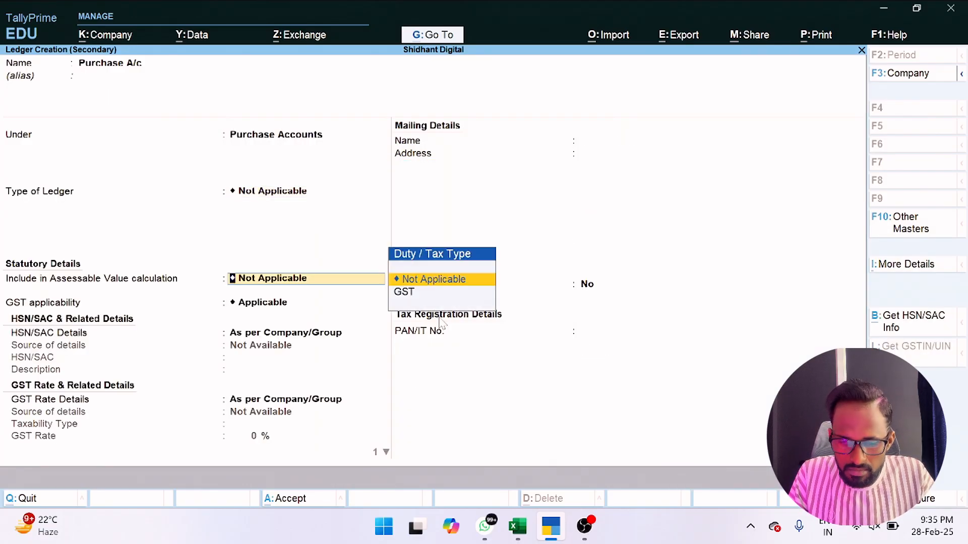
pyautogui.hotkey('ctrl', 'a')
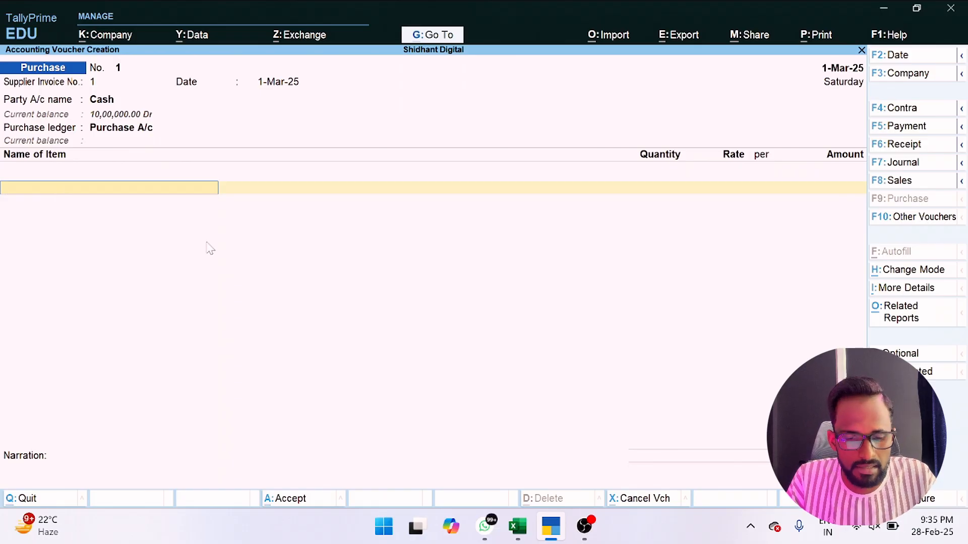
# - Look up the first cash purchase item in the Excel workbook and start a stock item named Laptop under Primary in TallyPrime
pyautogui.click(525, 530)
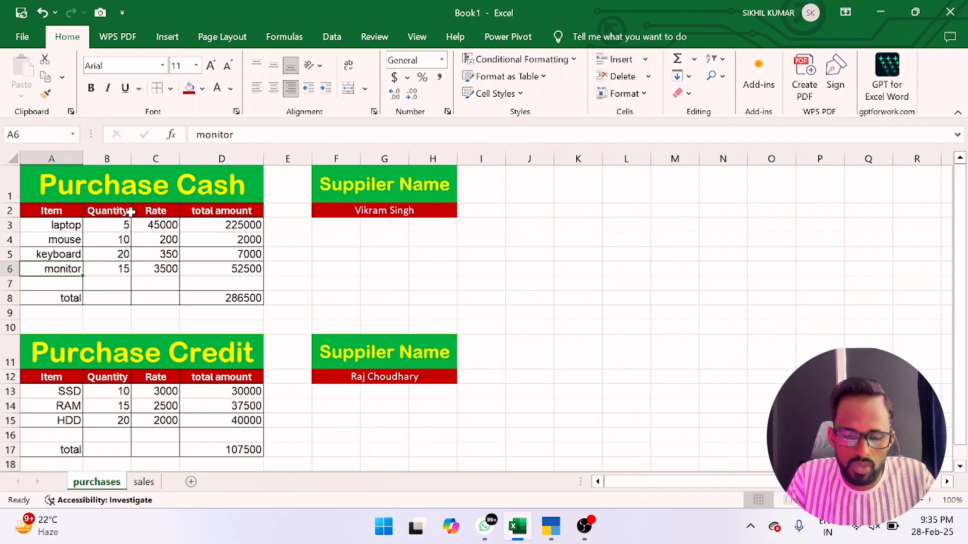
pyautogui.click(549, 534)
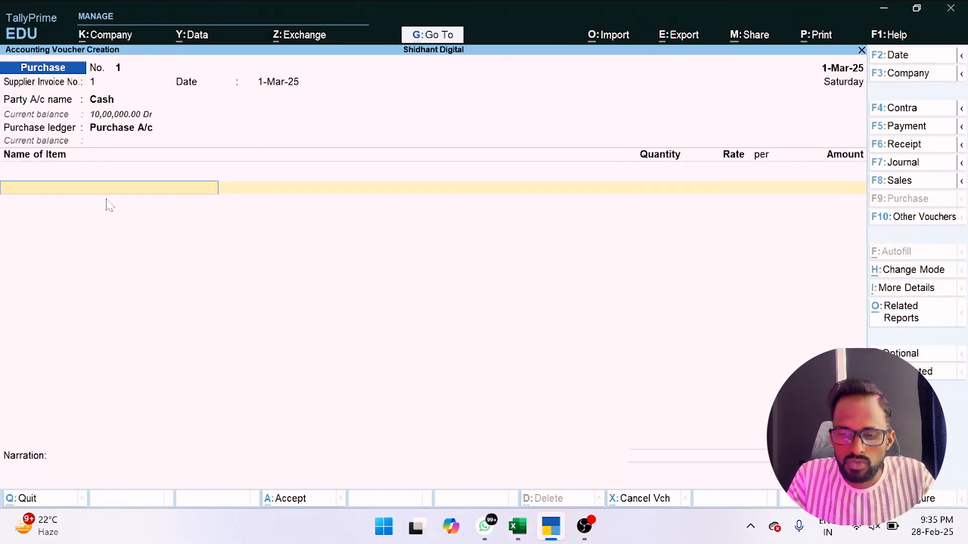
pyautogui.hotkey('alt', 'c')
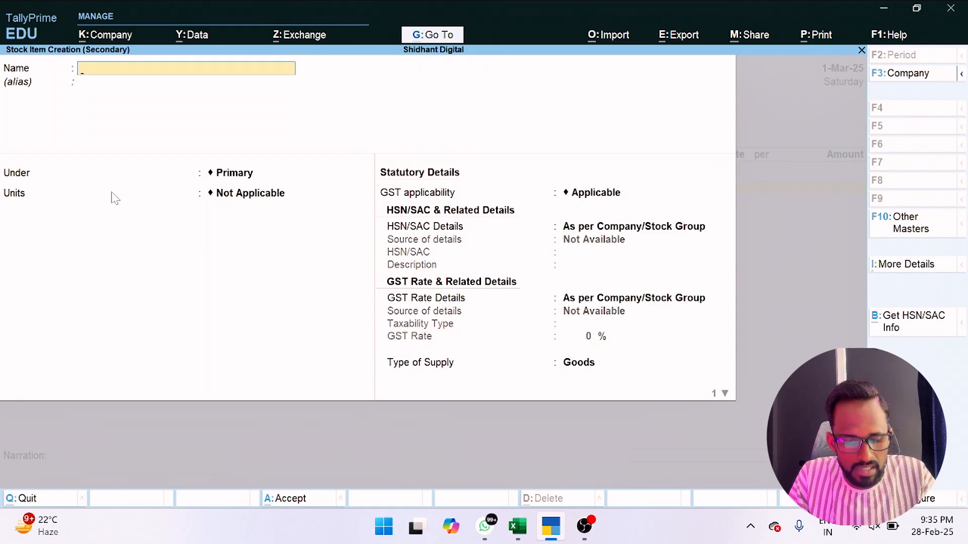
pyautogui.click(518, 527)
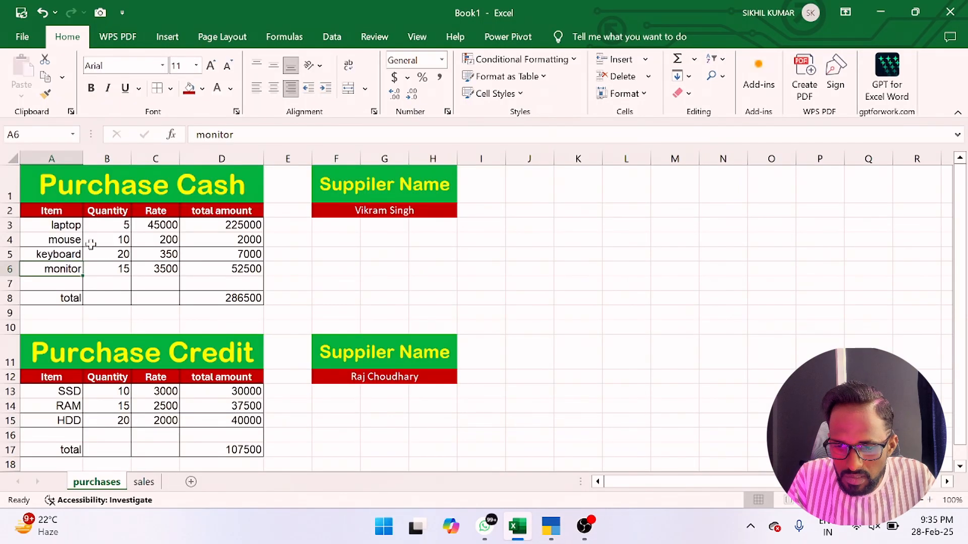
pyautogui.click(552, 535)
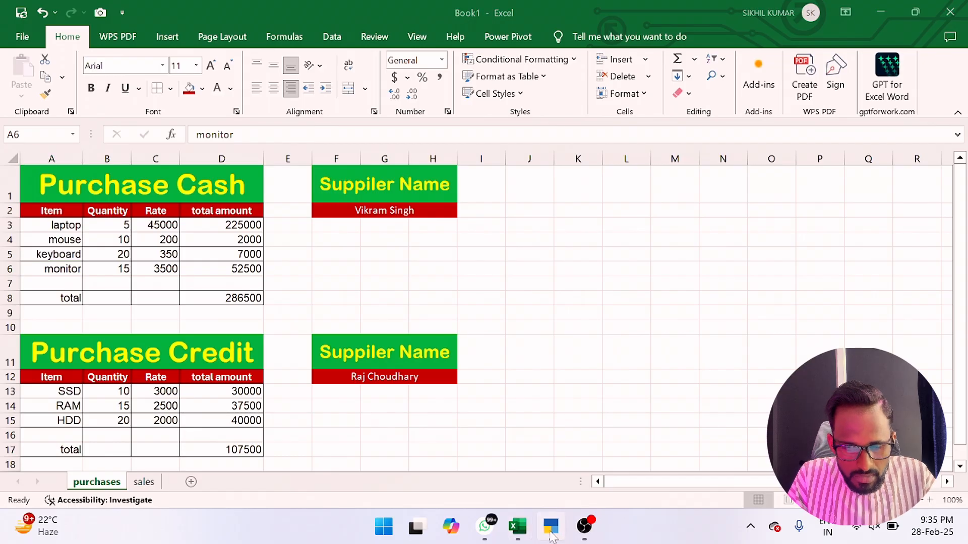
pyautogui.write('Laptop')
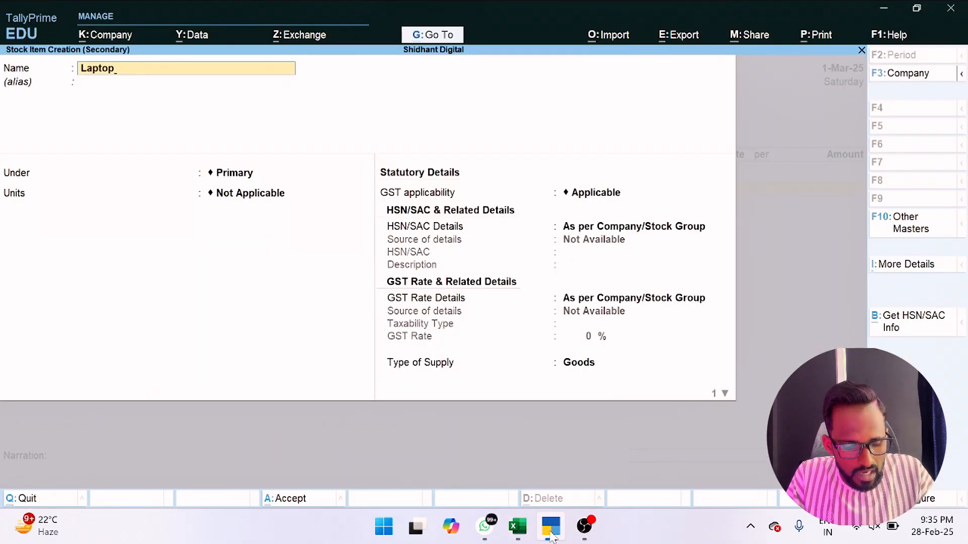
pyautogui.press('Return')
pyautogui.press('Return')
pyautogui.press('Return')
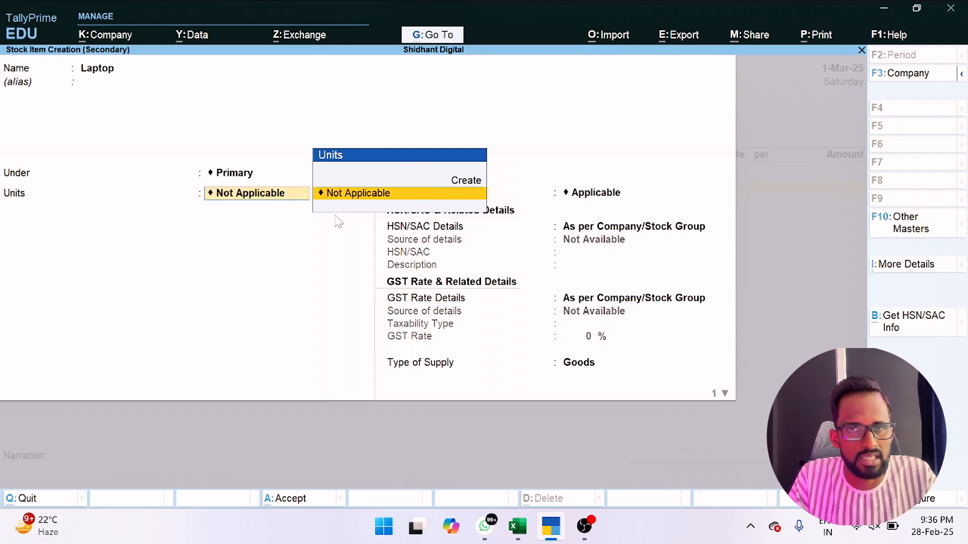
# - Create a simple unit for the laptop with symbol nos, formal name Number, UQC NOS-NUMBERS and 0 decimal places
pyautogui.hotkey('alt', 'c')
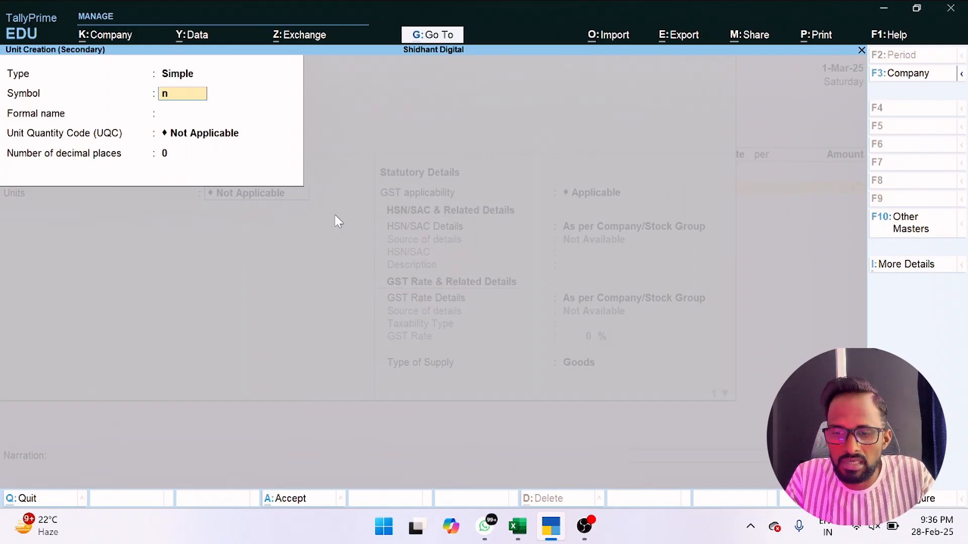
pyautogui.press('Return')
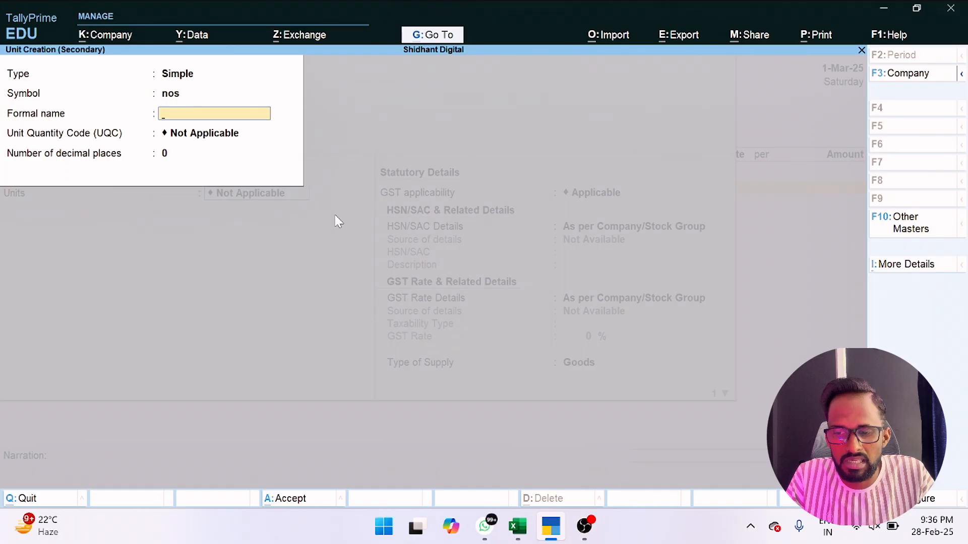
pyautogui.write('Nu')
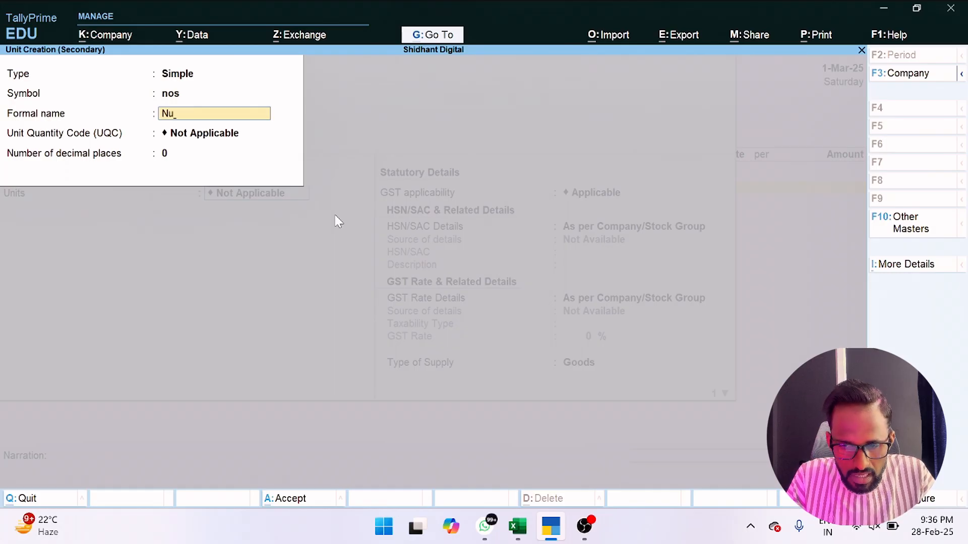
pyautogui.write('mber')
pyautogui.press('Return')
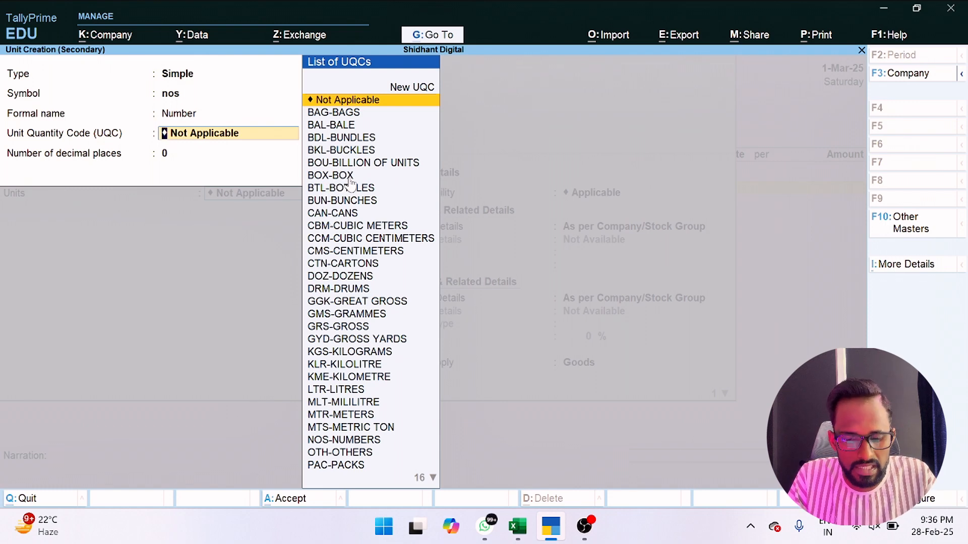
pyautogui.write('n')
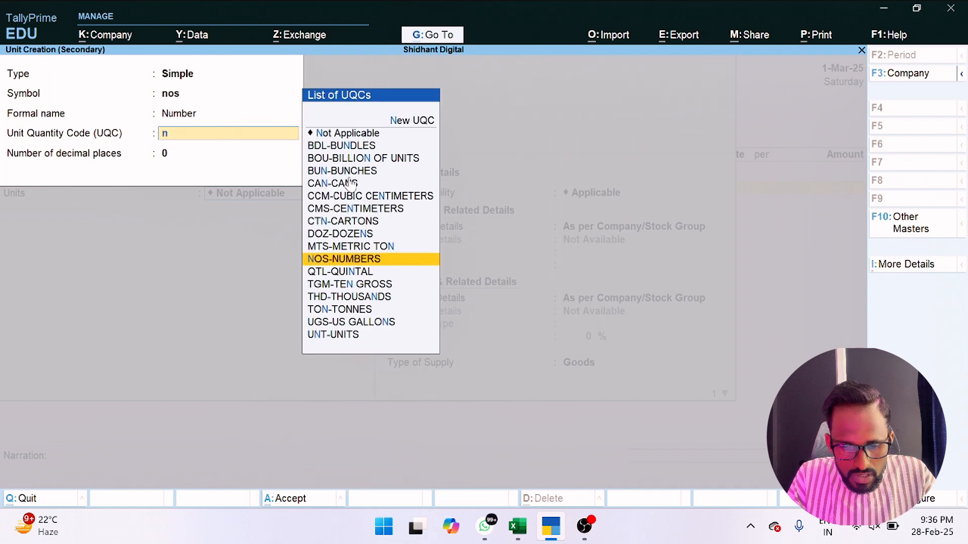
pyautogui.press('Return')
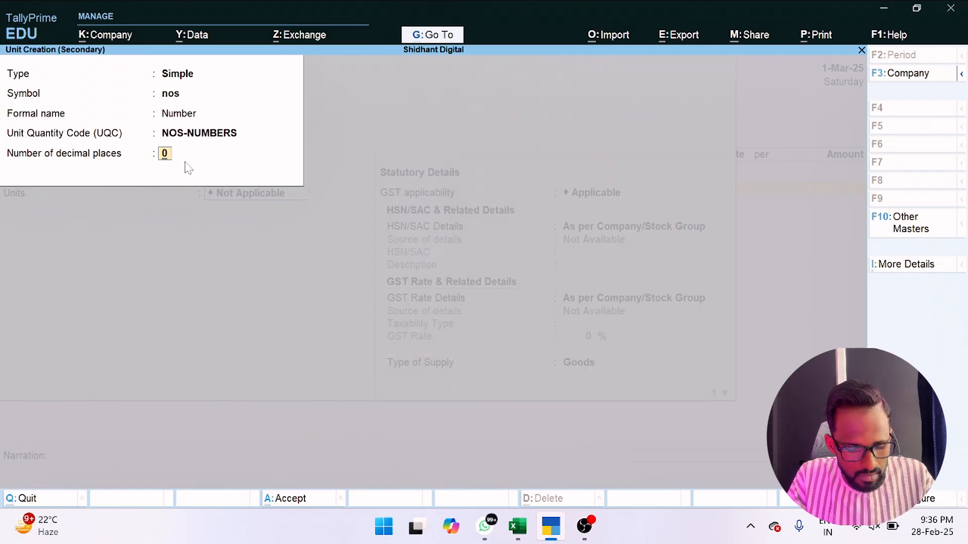
pyautogui.press('Return')
pyautogui.press('Return')
# - Set the Laptop item's GST applicability to Not Applicable, save it and use it as the voucher's first item
pyautogui.press('Return')
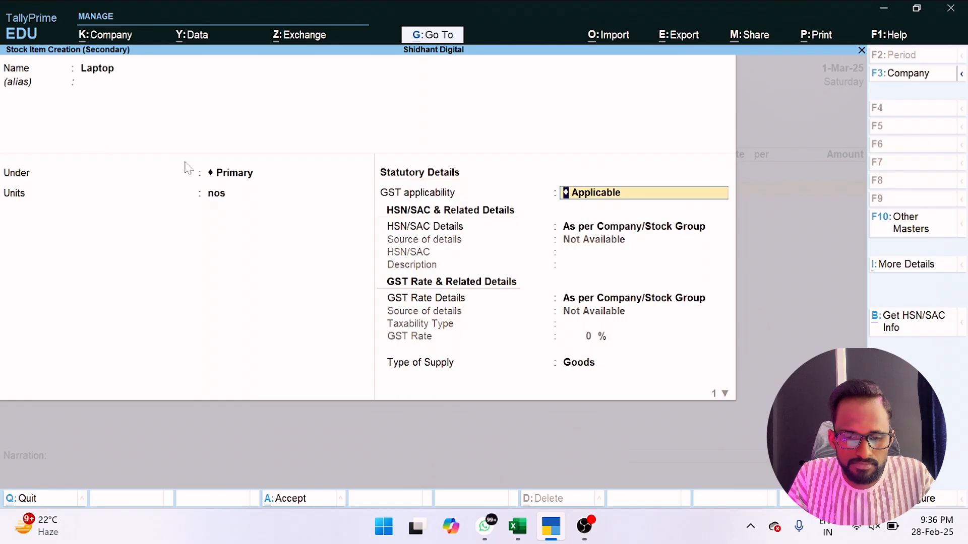
pyautogui.write('N')
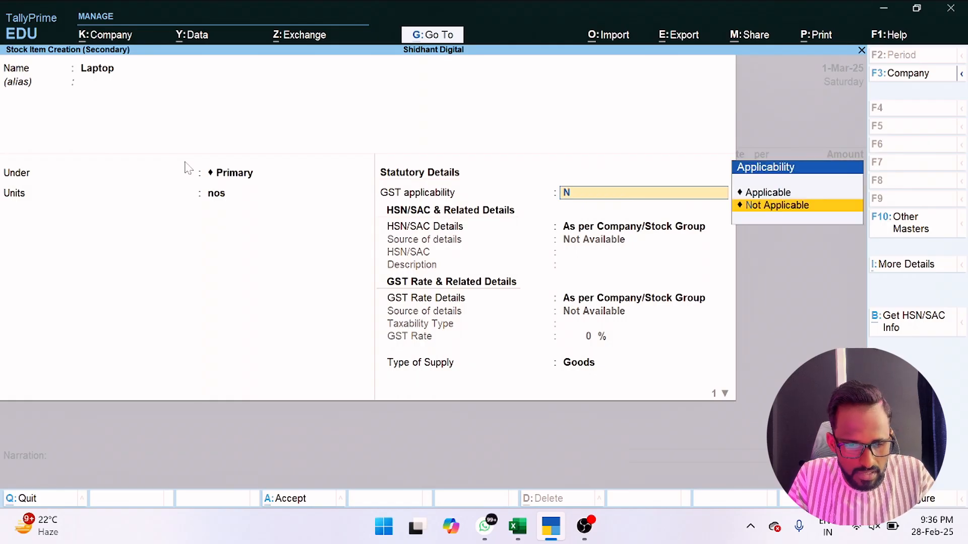
pyautogui.press('Return')
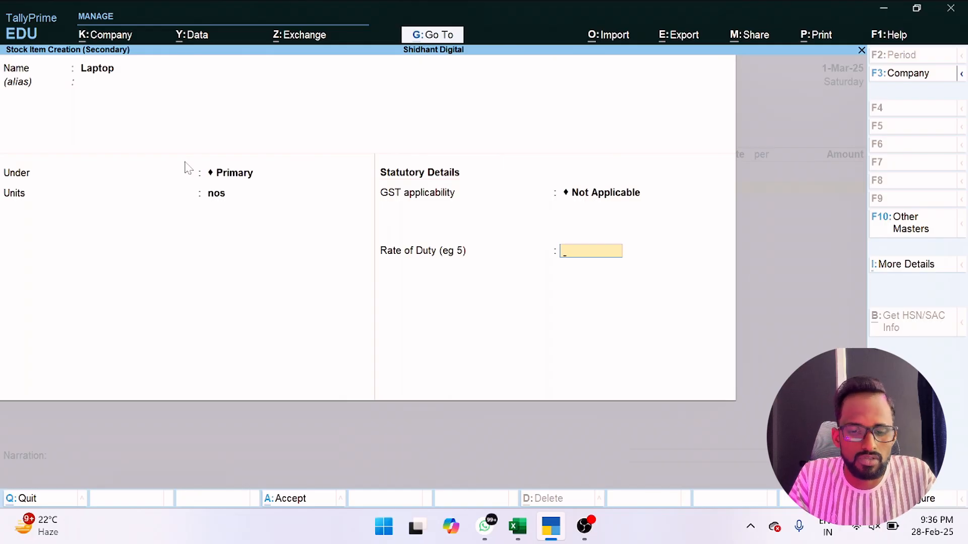
pyautogui.hotkey('ctrl', 'a')
pyautogui.press('Return')
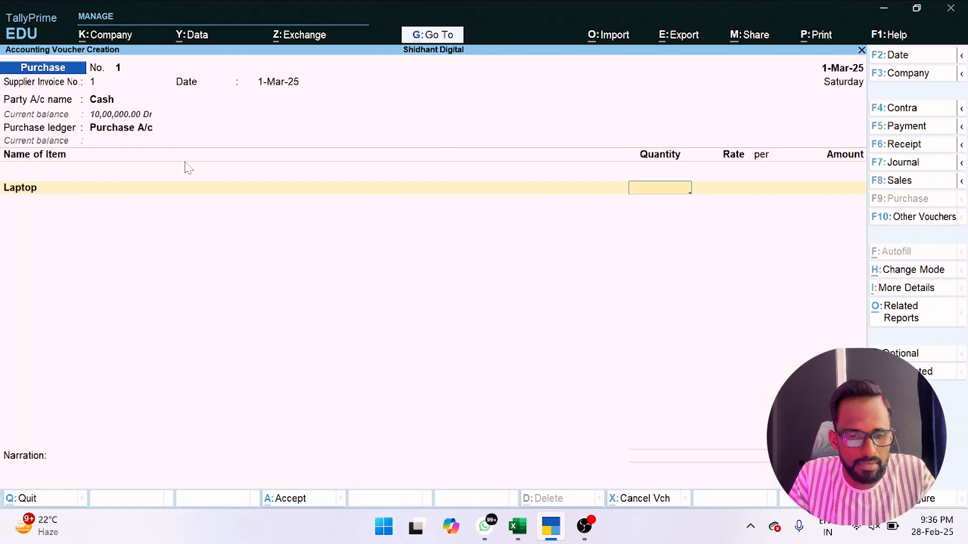
# - Check the laptop row in the Excel workbook and enter 5 nos at a rate of 45000 per nos in the TallyPrime voucher
pyautogui.click(518, 527)
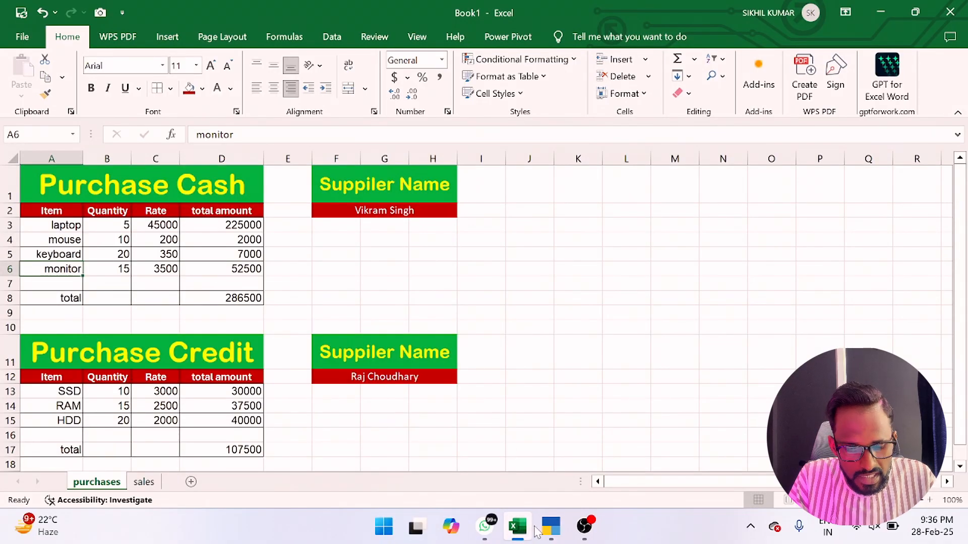
pyautogui.moveTo(537, 525)
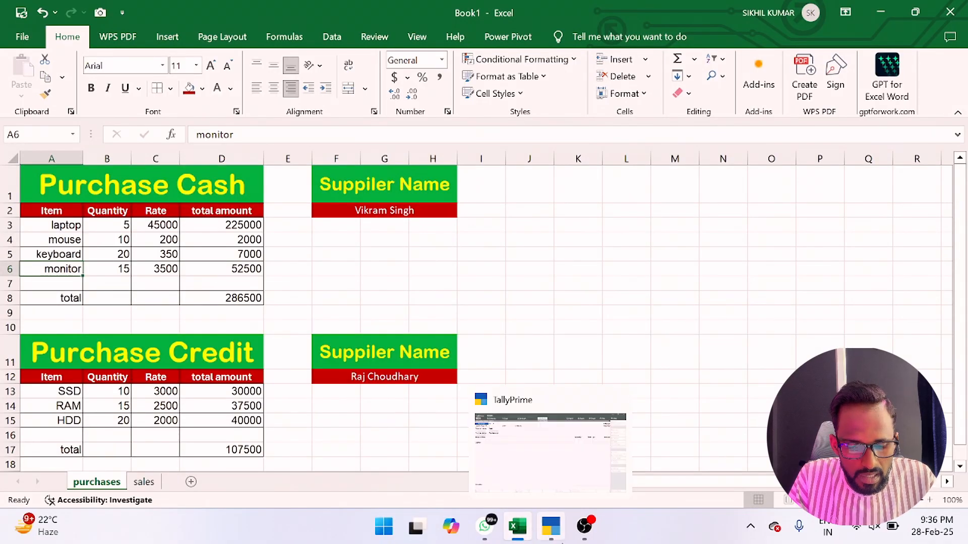
pyautogui.click(561, 542)
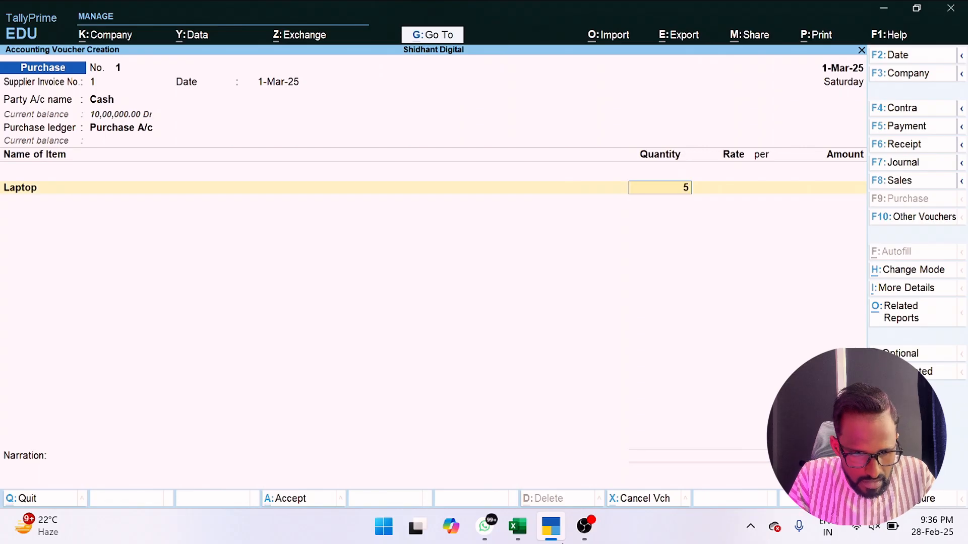
pyautogui.press('Return')
pyautogui.write('45000')
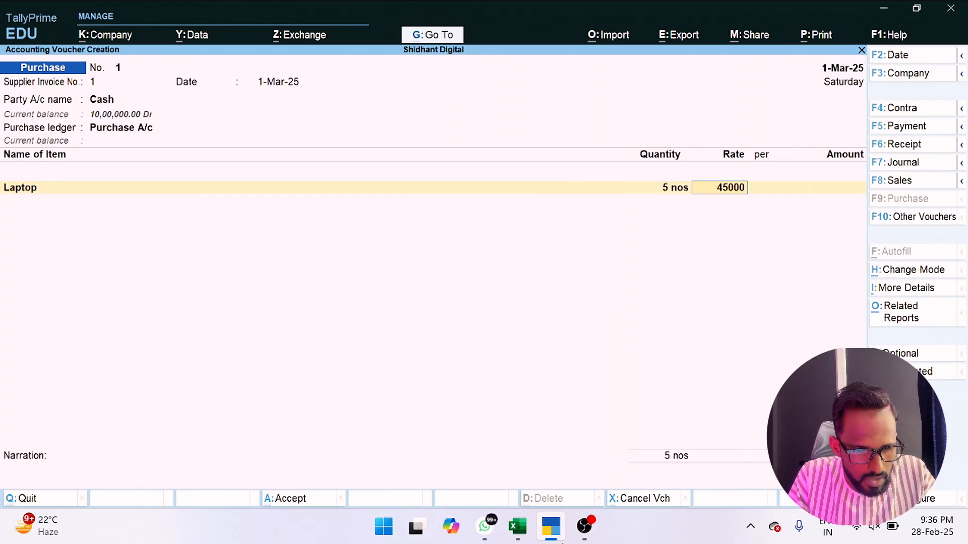
pyautogui.press('Return')
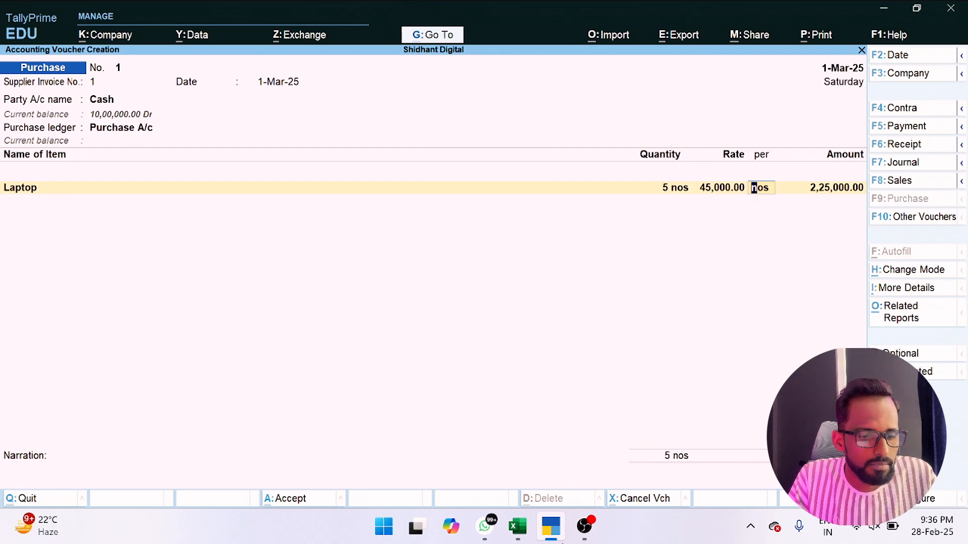
pyautogui.press('Return')
pyautogui.press('Return')
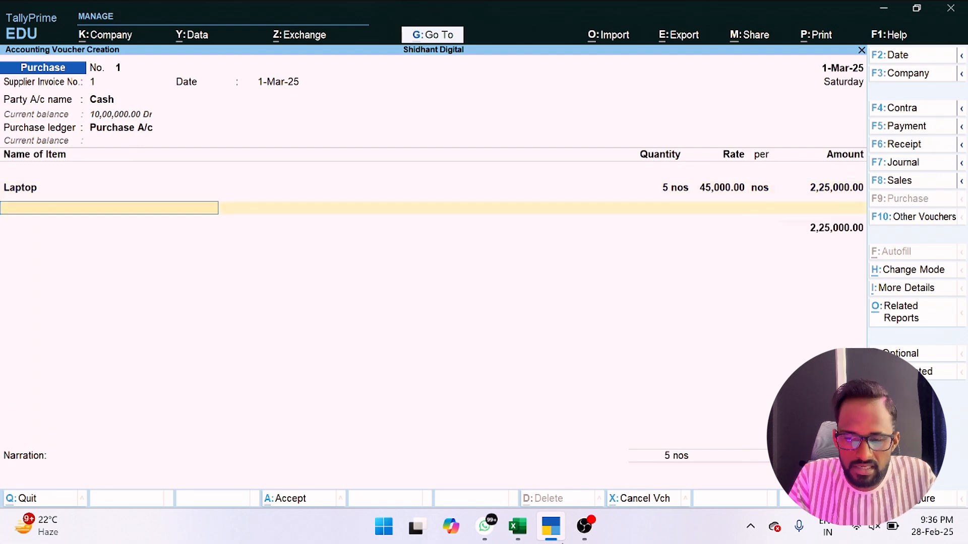
# - Look up the second cash item in Excel and create the TallyPrime stock item Mouse under Primary with unit nos and GST Not Applicable
pyautogui.click(528, 529)
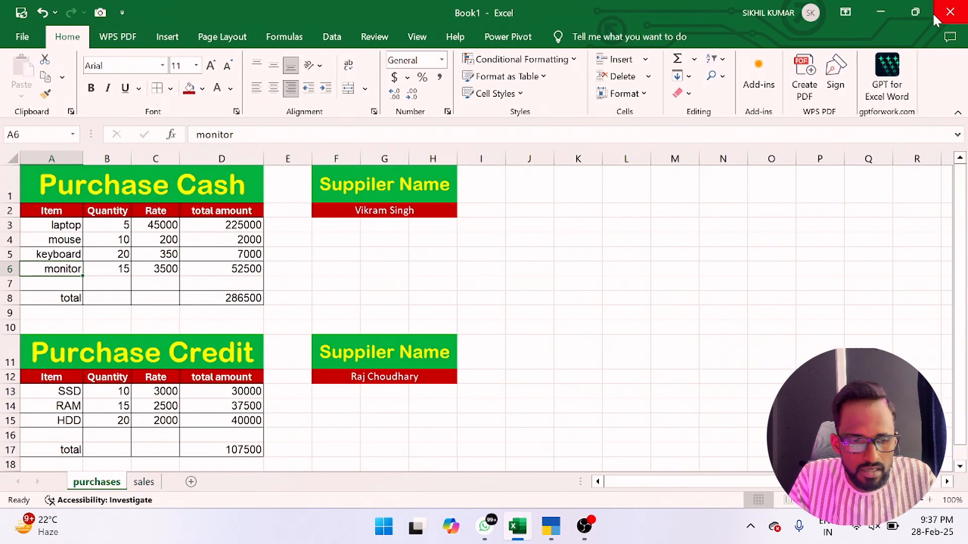
pyautogui.click(878, 13)
pyautogui.hotkey('alt', 'c')
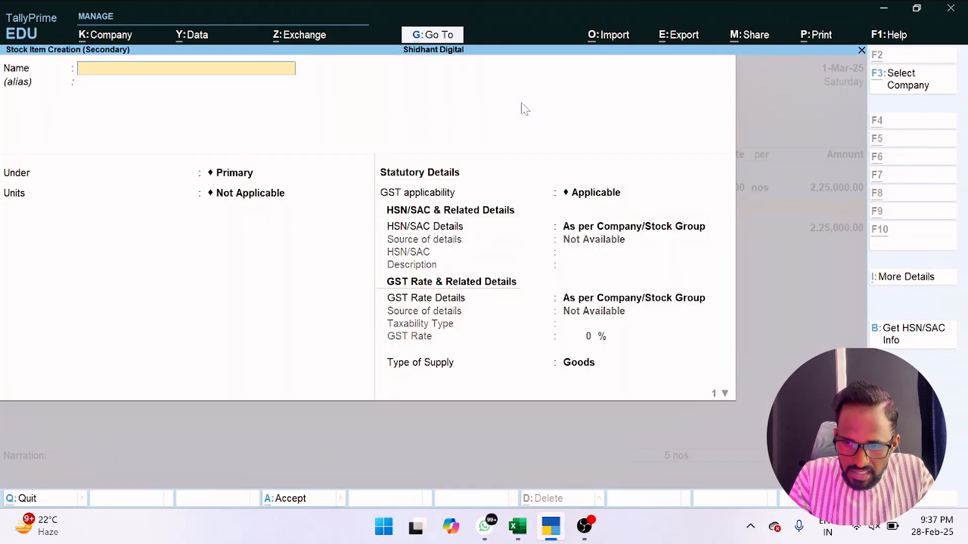
pyautogui.write('Mouse')
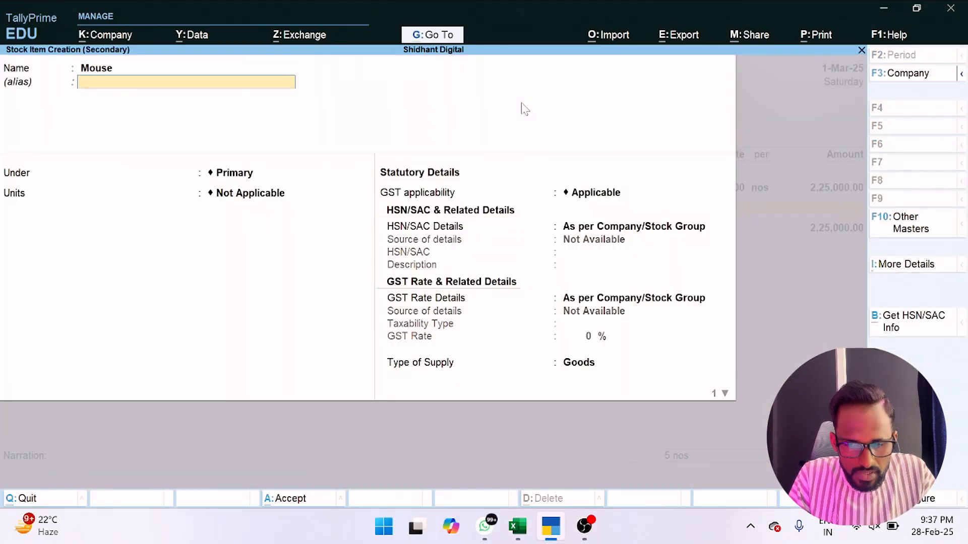
pyautogui.press('Return')
pyautogui.press('Return')
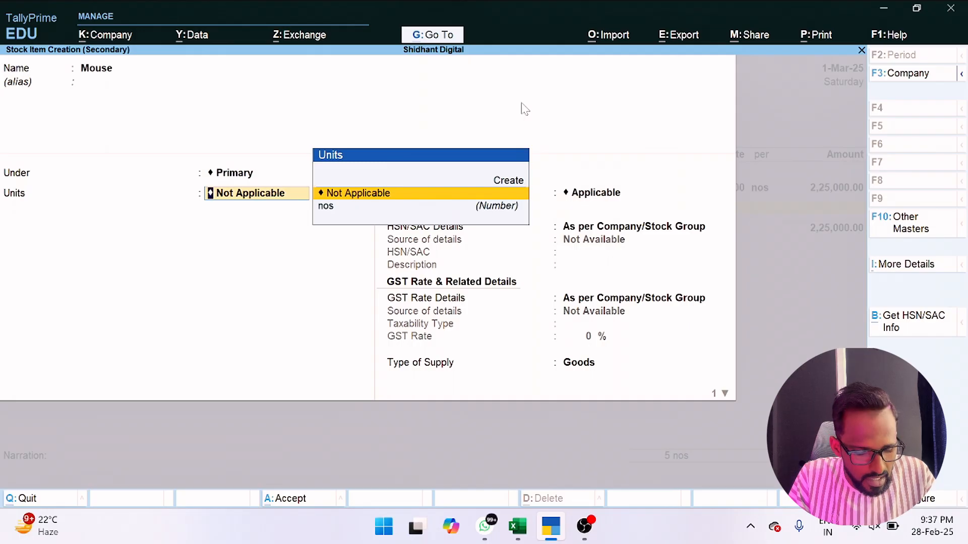
pyautogui.press('Down')
pyautogui.press('Return')
pyautogui.press('ctrl')
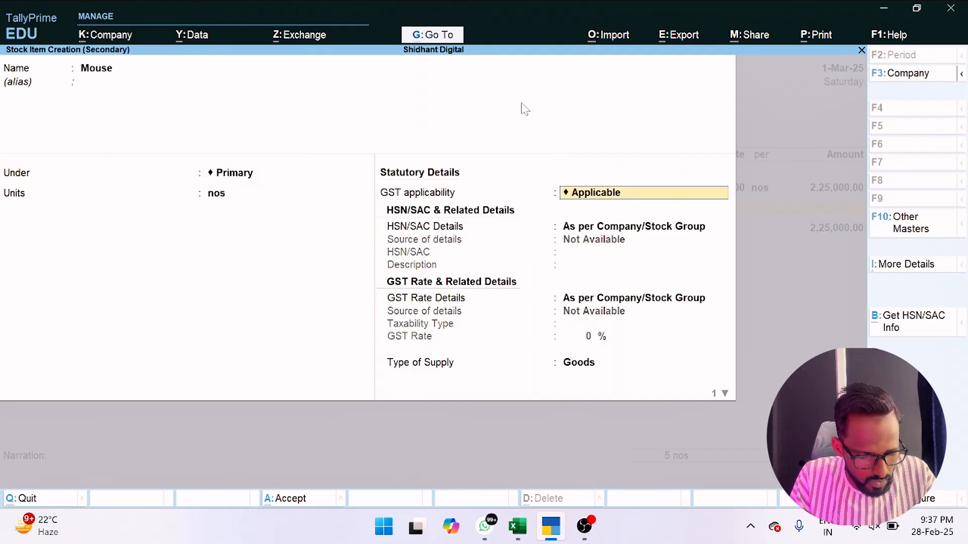
pyautogui.press('Down')
pyautogui.press('Return')
pyautogui.hotkey('ctrl', 'a')
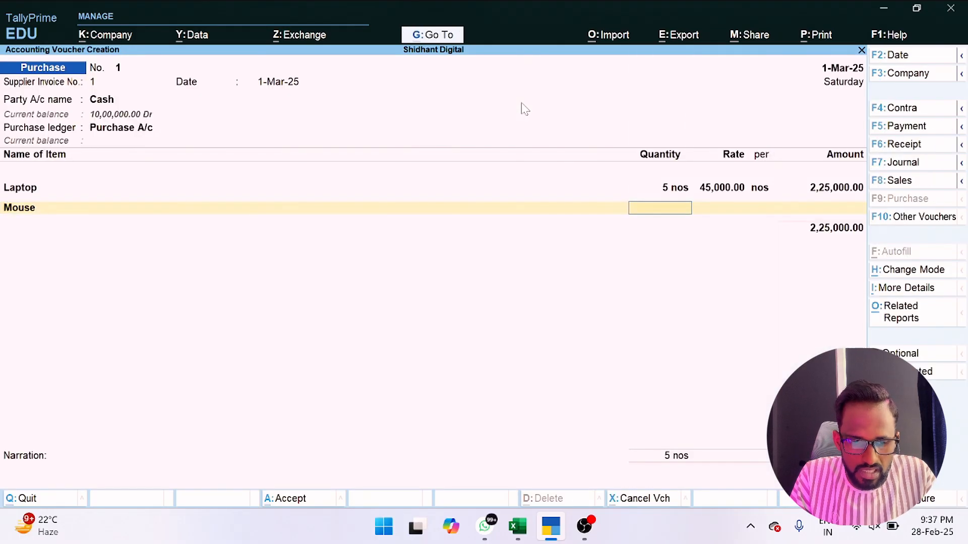
# - Check the mouse row in the Excel workbook and enter 10 nos at a rate of 200 per nos in the TallyPrime voucher
pyautogui.click(520, 534)
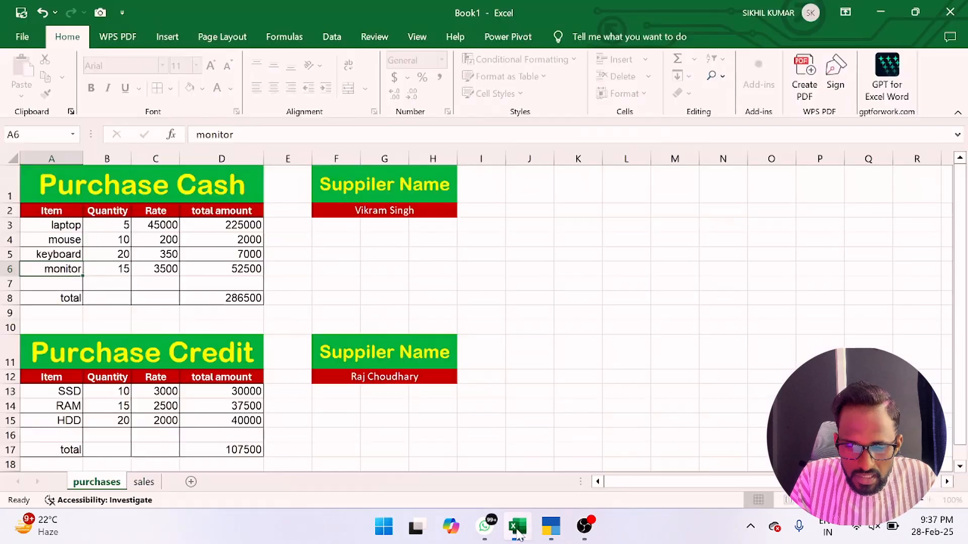
pyautogui.click(519, 536)
pyautogui.write('10')
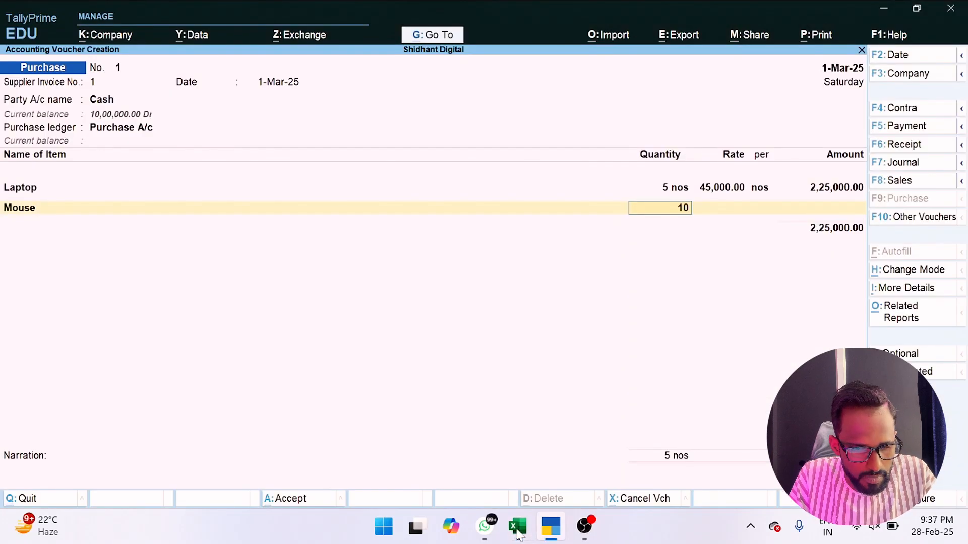
pyautogui.press('Return')
pyautogui.write('200')
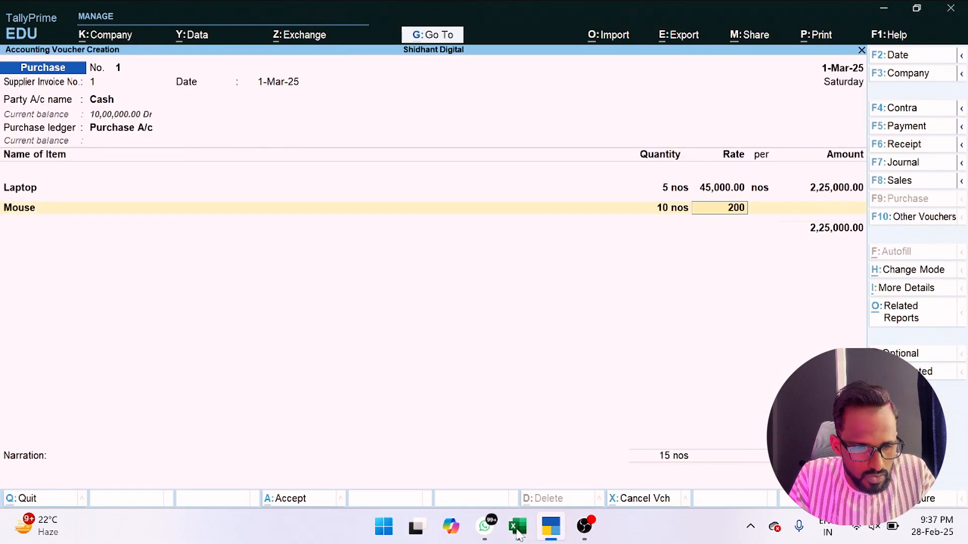
pyautogui.press('Return')
pyautogui.press('Return')
pyautogui.press('Return')
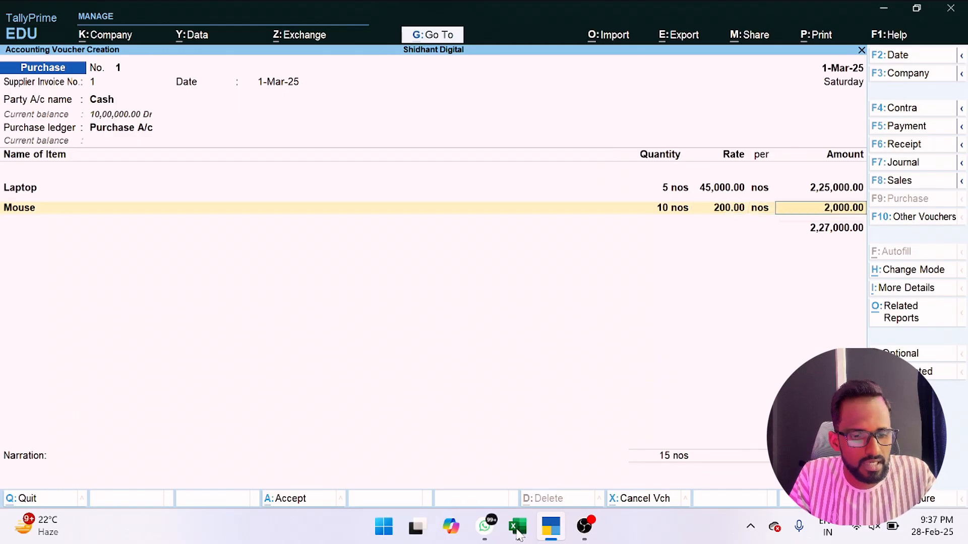
# - Look up the third cash item in Excel and create the TallyPrime stock item Keyboard under Primary with unit nos and GST Not Applicable
pyautogui.click(518, 529)
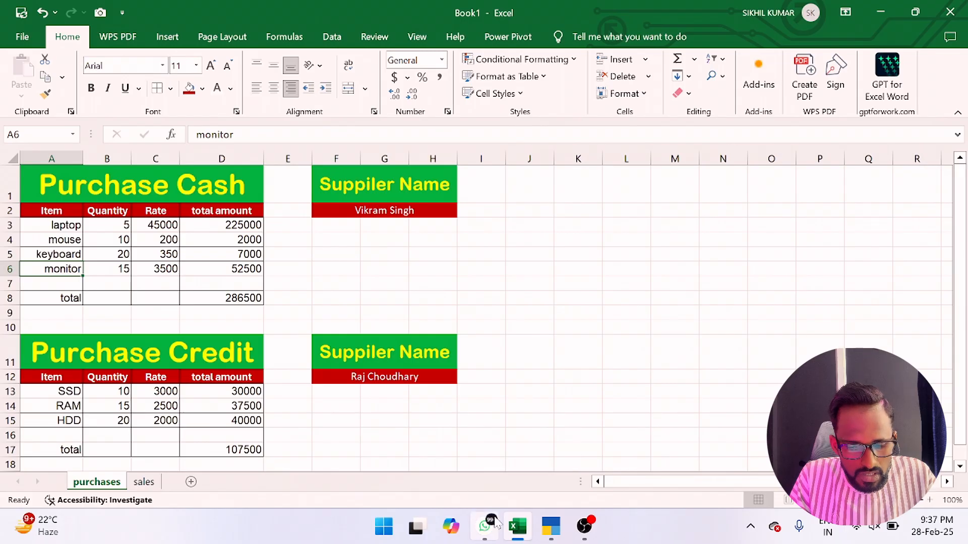
pyautogui.moveTo(508, 529)
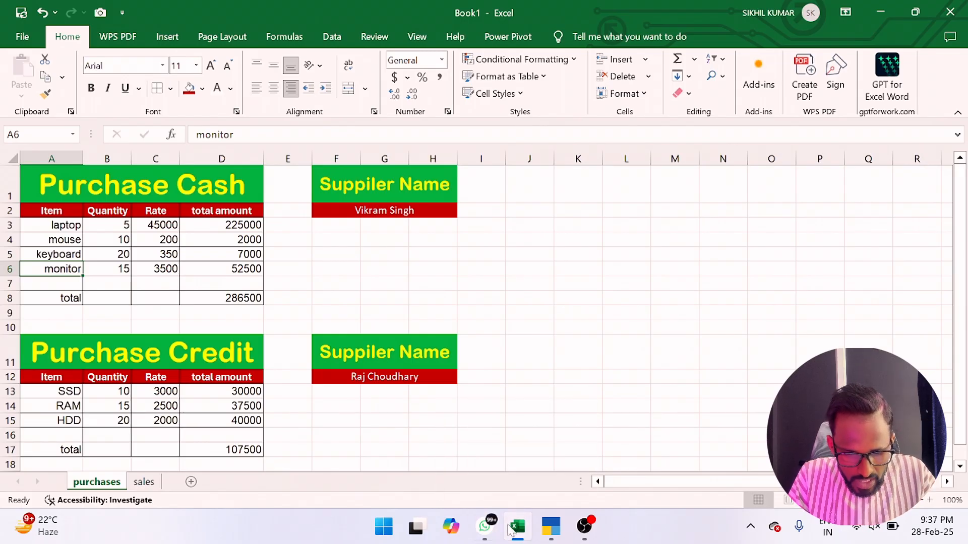
pyautogui.click(551, 527)
pyautogui.hotkey('alt', 'c')
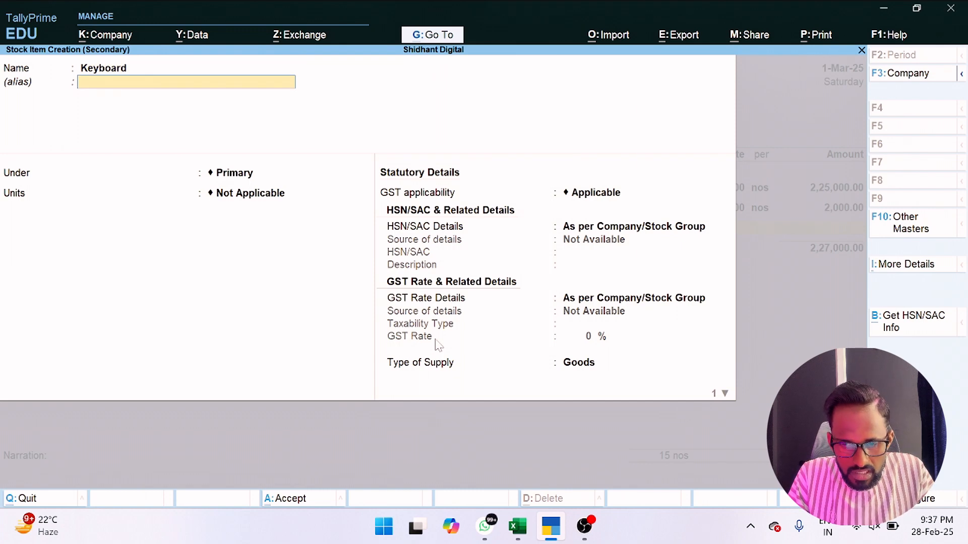
pyautogui.press('Return')
pyautogui.press('Return')
pyautogui.press('Down')
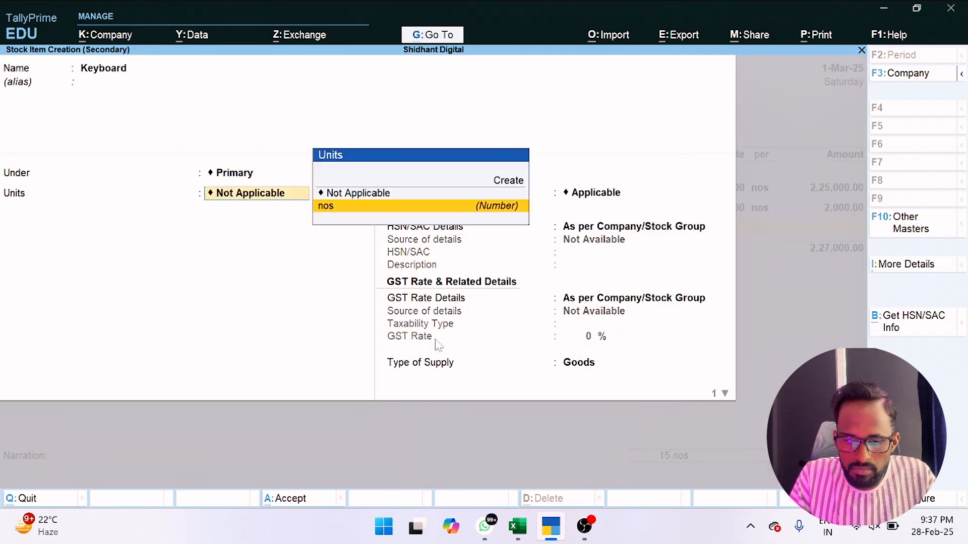
pyautogui.press('Return')
pyautogui.press('Down')
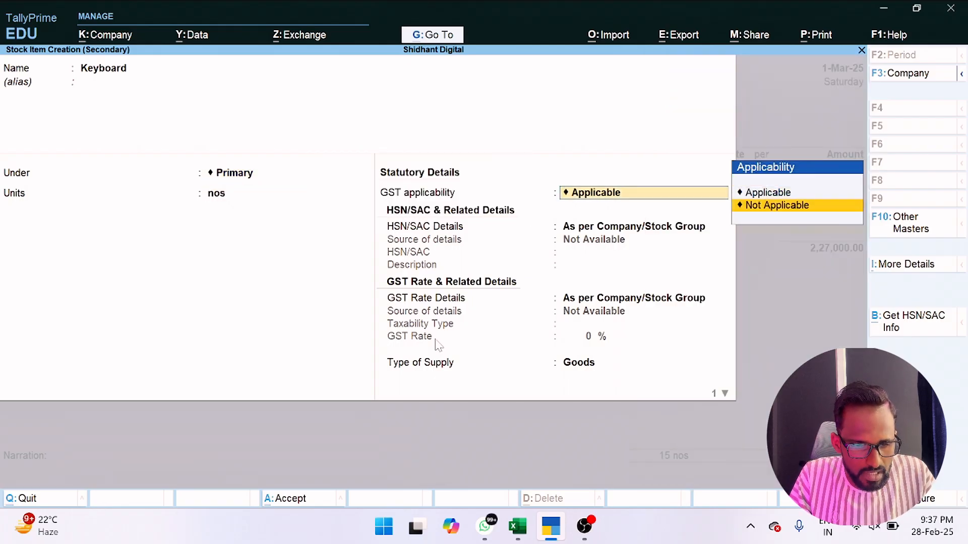
pyautogui.press('Return')
pyautogui.hotkey('ctrl', 'a')
pyautogui.press('Return')
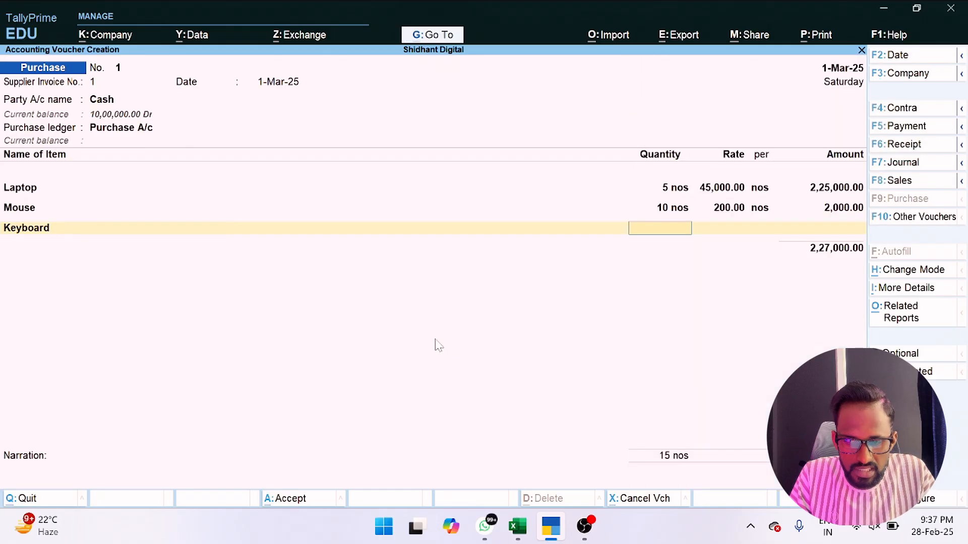
# - Check the keyboard row in the Excel workbook and enter 20 nos at a rate of 350 per nos in the TallyPrime voucher
pyautogui.click(518, 535)
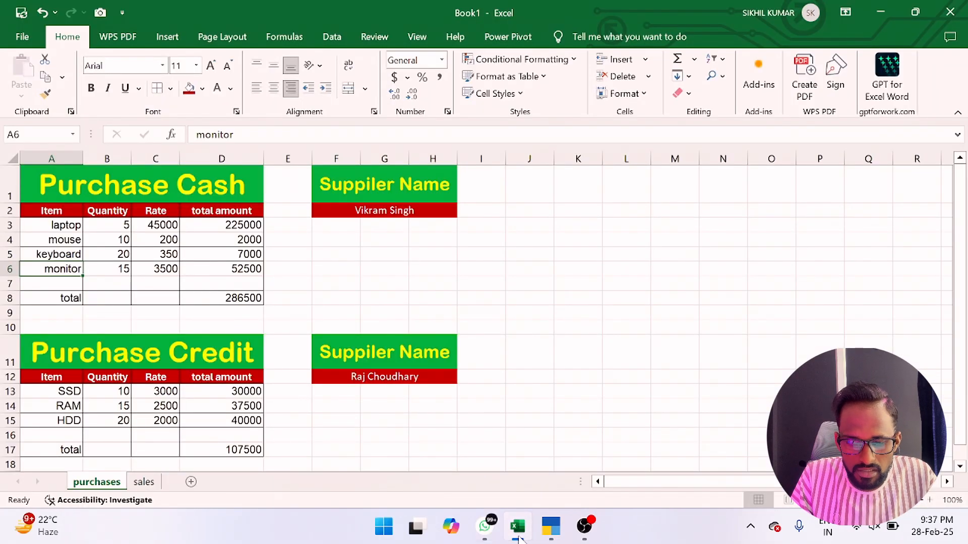
pyautogui.click(518, 535)
pyautogui.write('20')
pyautogui.press('Return')
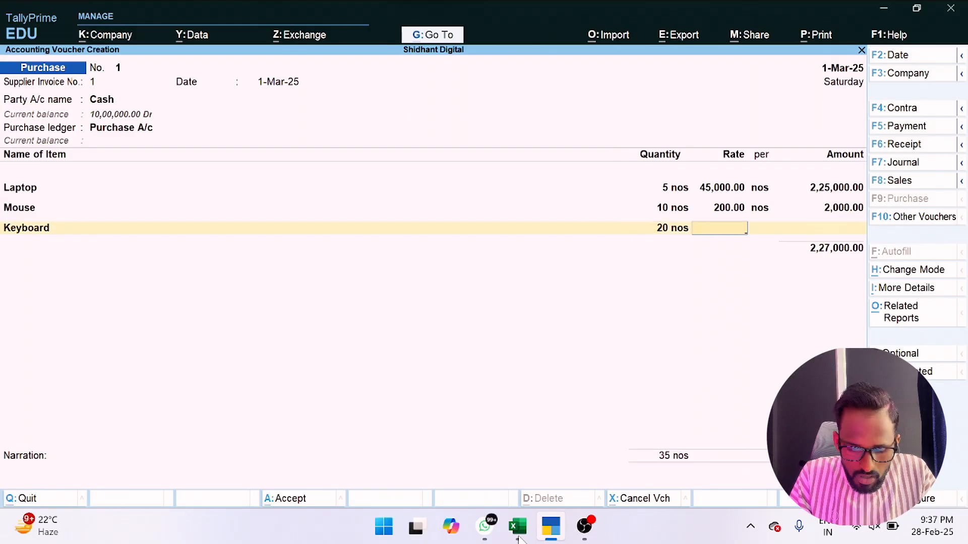
pyautogui.write('350')
pyautogui.press('Return')
pyautogui.press('Return')
pyautogui.press('Return')
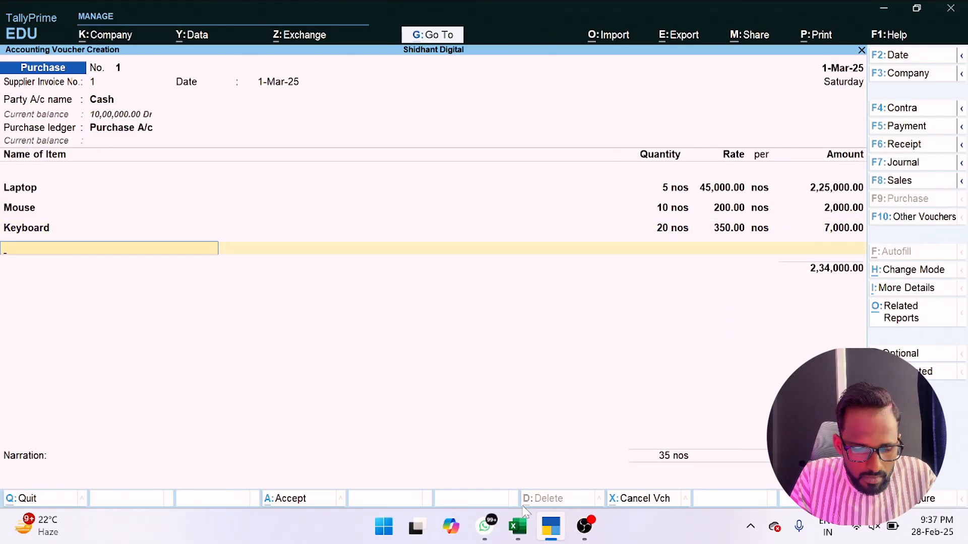
# - Look up the fourth cash item in Excel and create the TallyPrime stock item Monitor under Primary with unit nos and GST Not Applicable
pyautogui.click(518, 526)
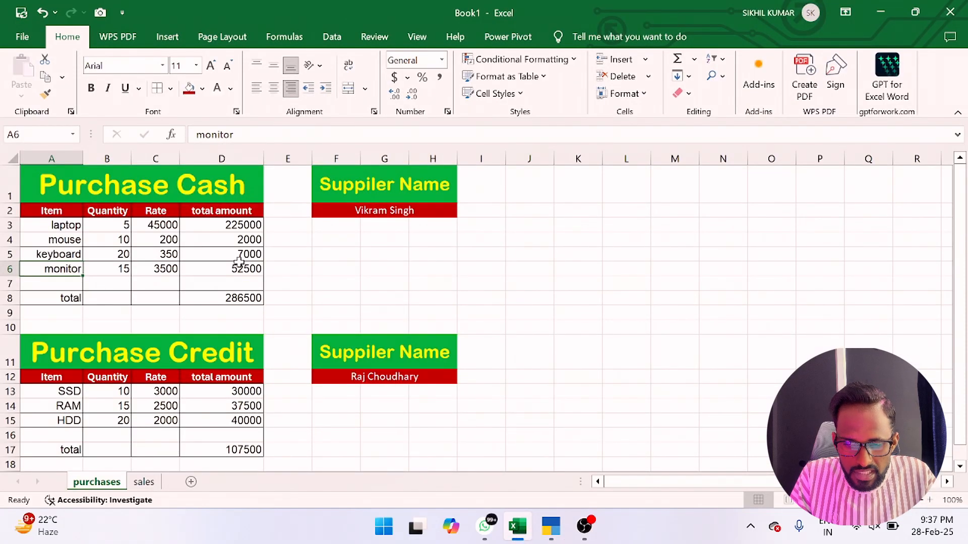
pyautogui.click(546, 530)
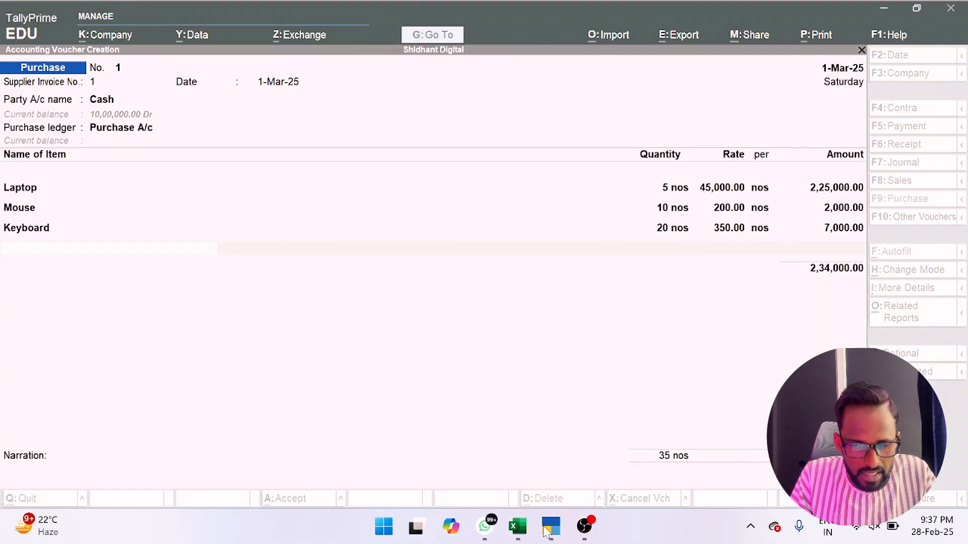
pyautogui.hotkey('alt', 'c')
pyautogui.write('Monitor')
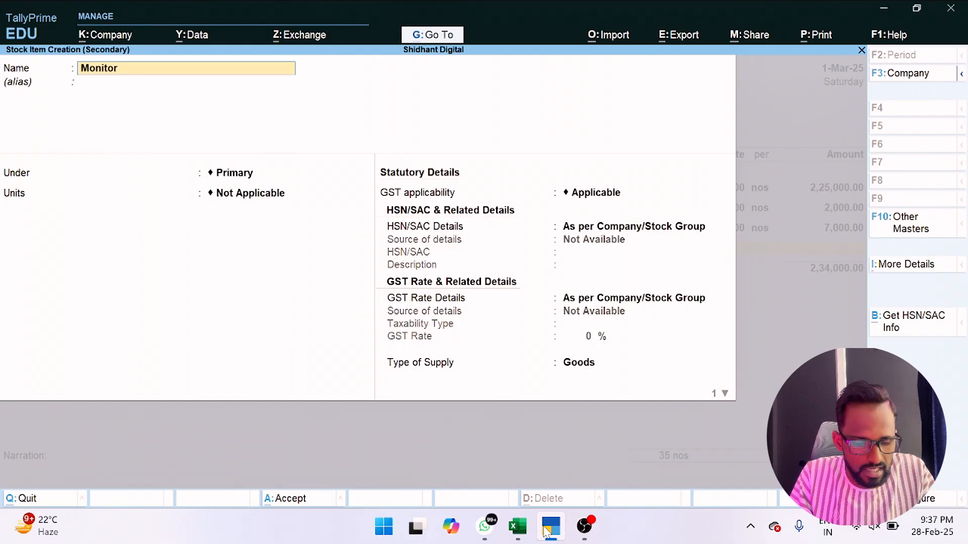
pyautogui.press('Return')
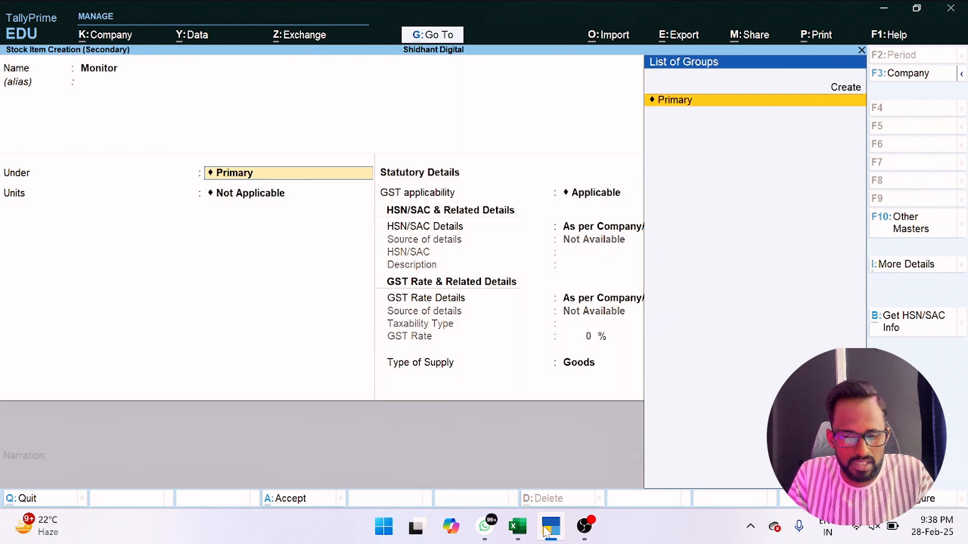
pyautogui.press('Return')
pyautogui.press('Down')
pyautogui.press('Return')
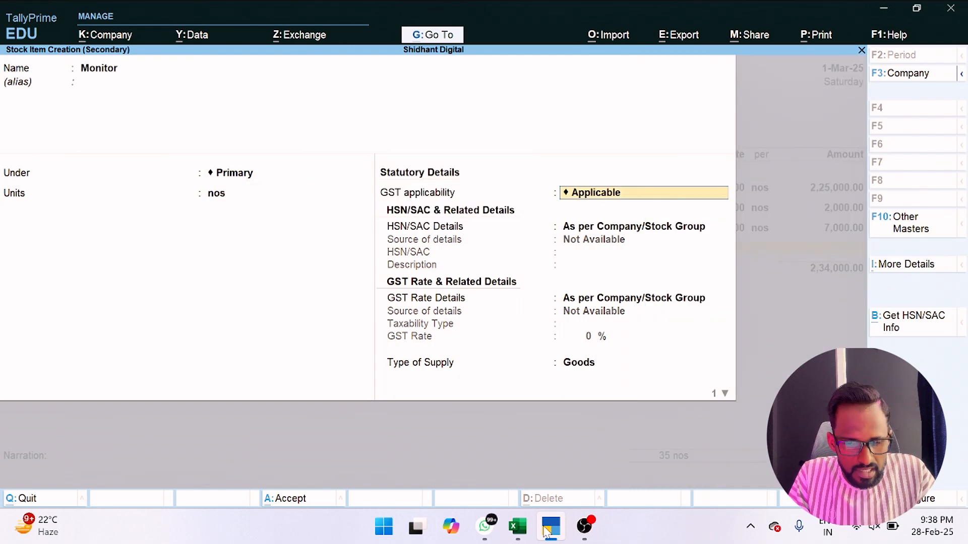
pyautogui.press('Down')
pyautogui.press('Return')
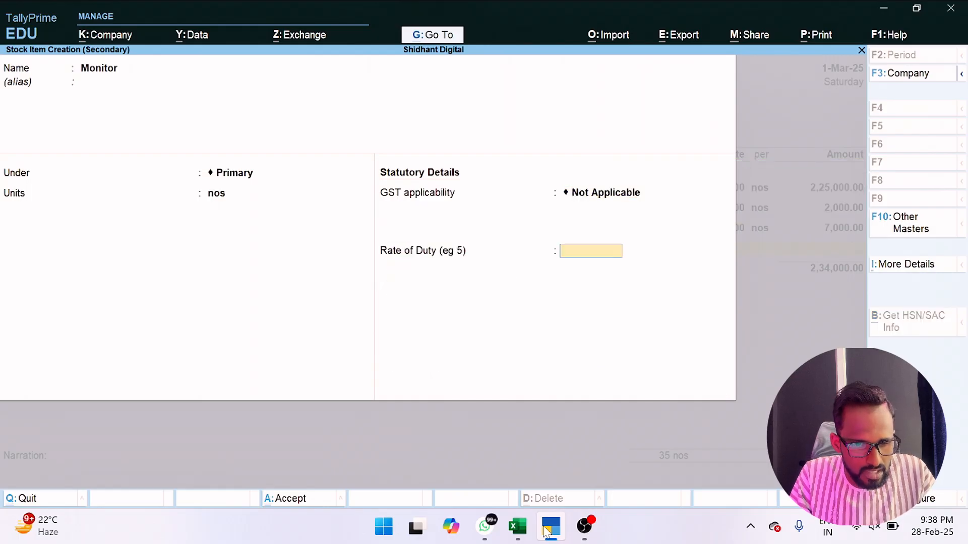
pyautogui.hotkey('ctrl', 'a')
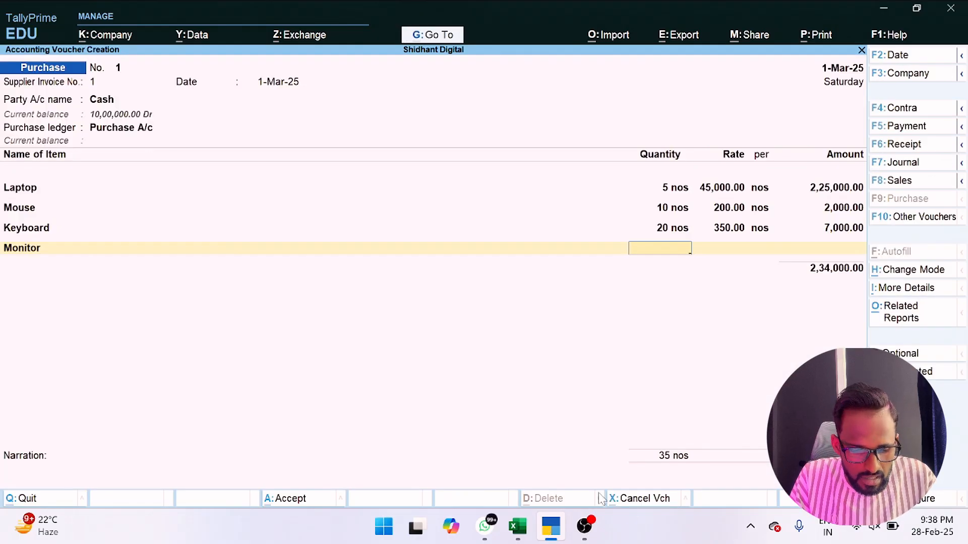
# - Check the monitor row in the Excel workbook and enter 15 nos at a rate of 3500 per nos in the TallyPrime voucher
pyautogui.click(555, 527)
pyautogui.click(554, 526)
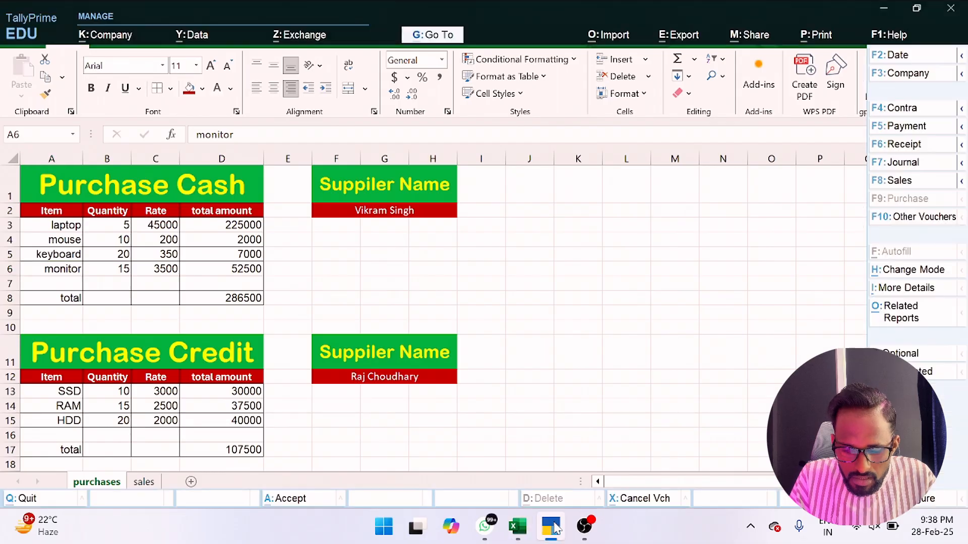
pyautogui.write('15')
pyautogui.press('Return')
pyautogui.write('35')
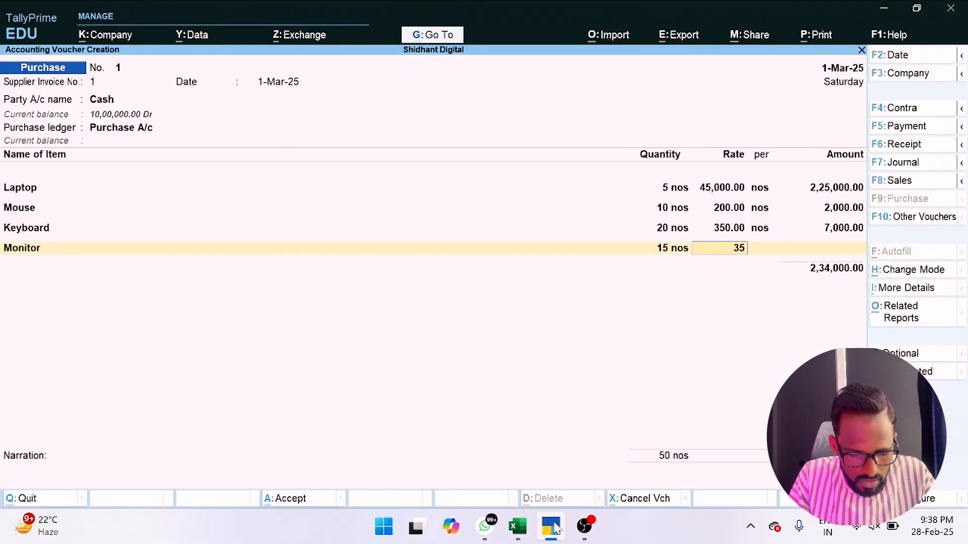
pyautogui.write('00')
pyautogui.press('Return')
pyautogui.press('Return')
pyautogui.press('Return')
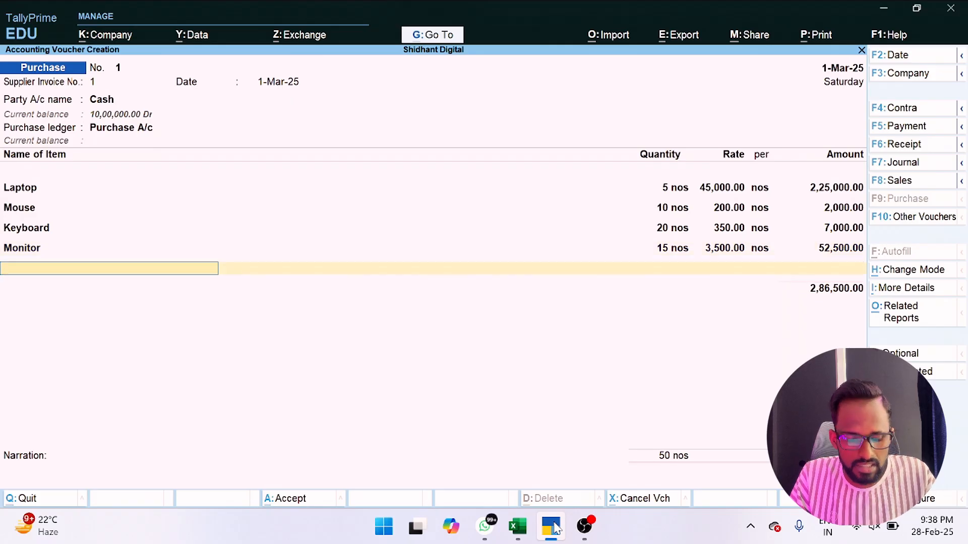
# - End the item list, leave the narration blank and save the cash purchase voucher
pyautogui.press('Return')
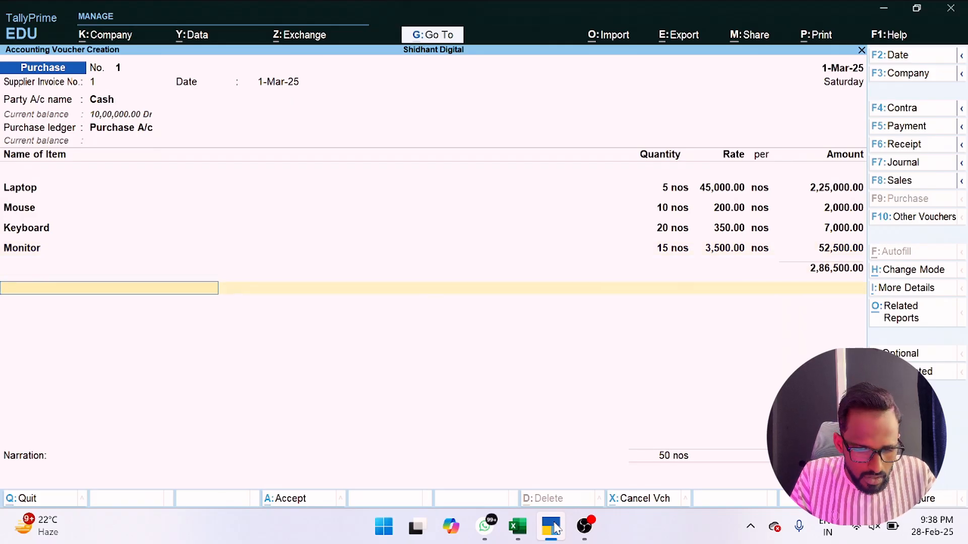
pyautogui.press('Return')
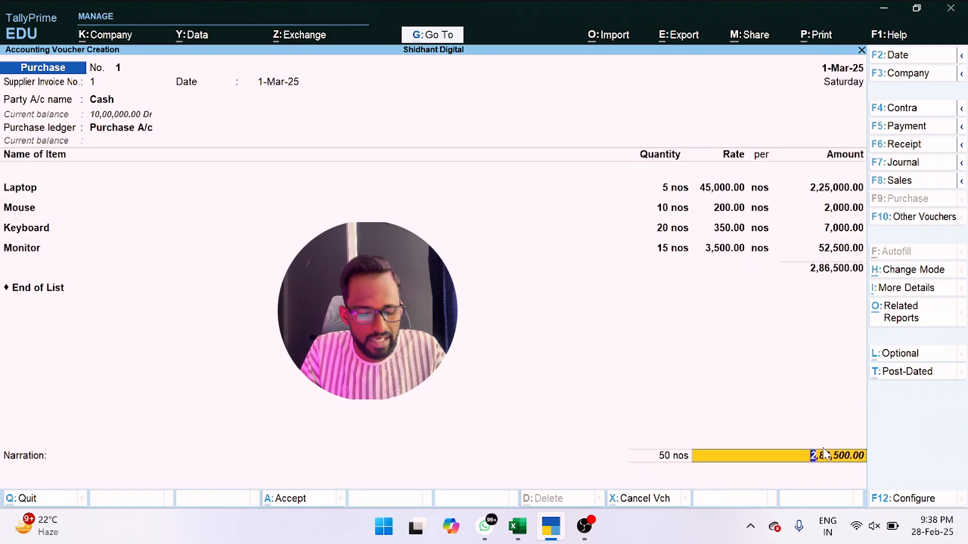
pyautogui.press('Return')
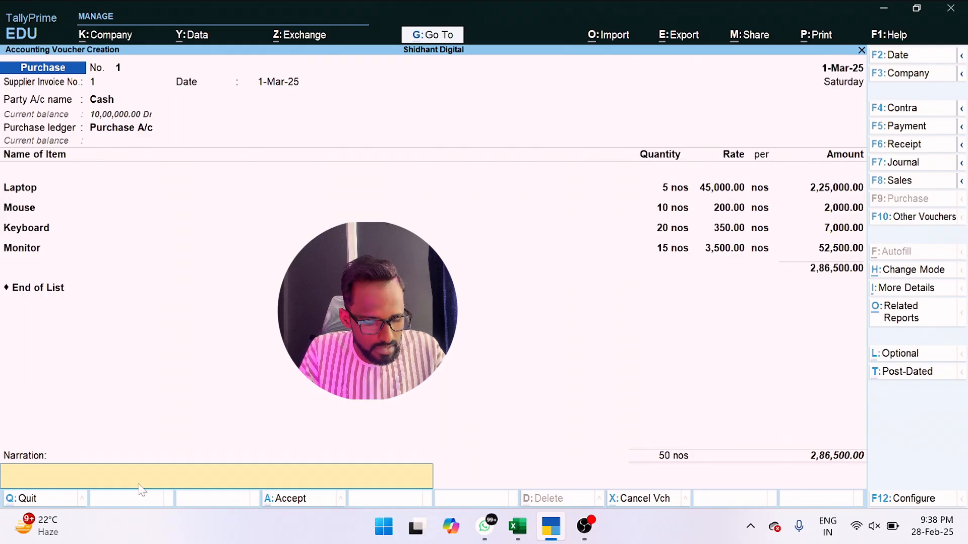
pyautogui.press('Return')
pyautogui.press('Return')
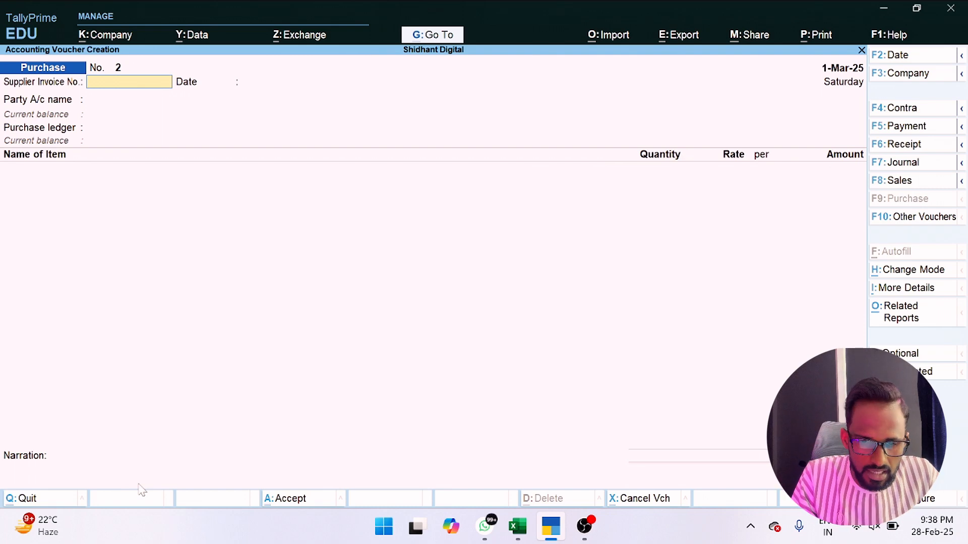
# - Open the Balance Sheet report from the voucher creation screen
pyautogui.click(437, 36)
pyautogui.press('Down')
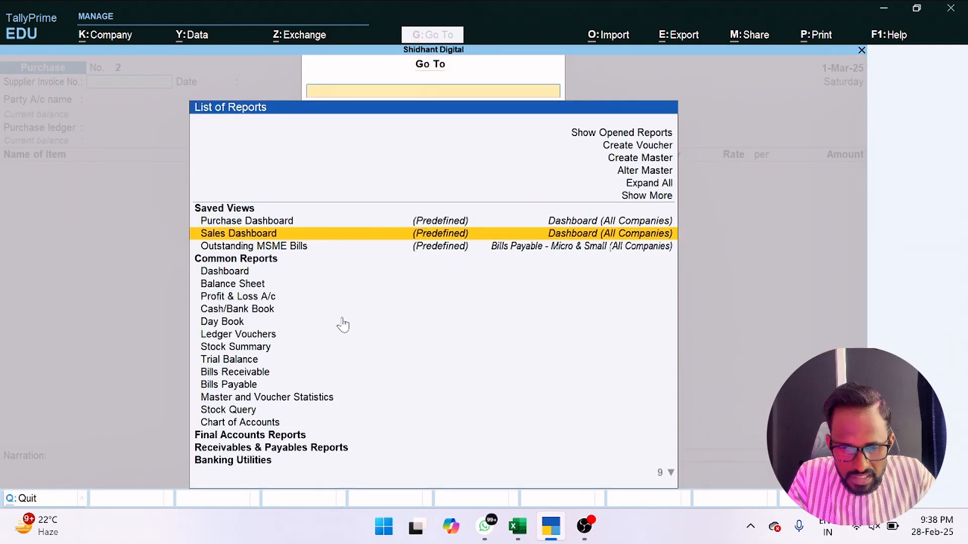
pyautogui.press('Down')
pyautogui.press('Down')
pyautogui.press('Down')
pyautogui.press('Down')
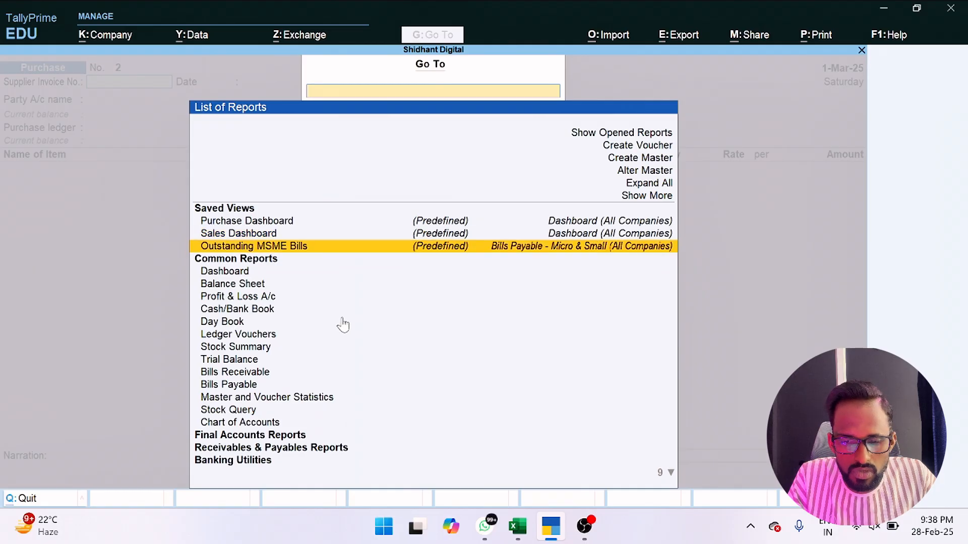
pyautogui.press('Up')
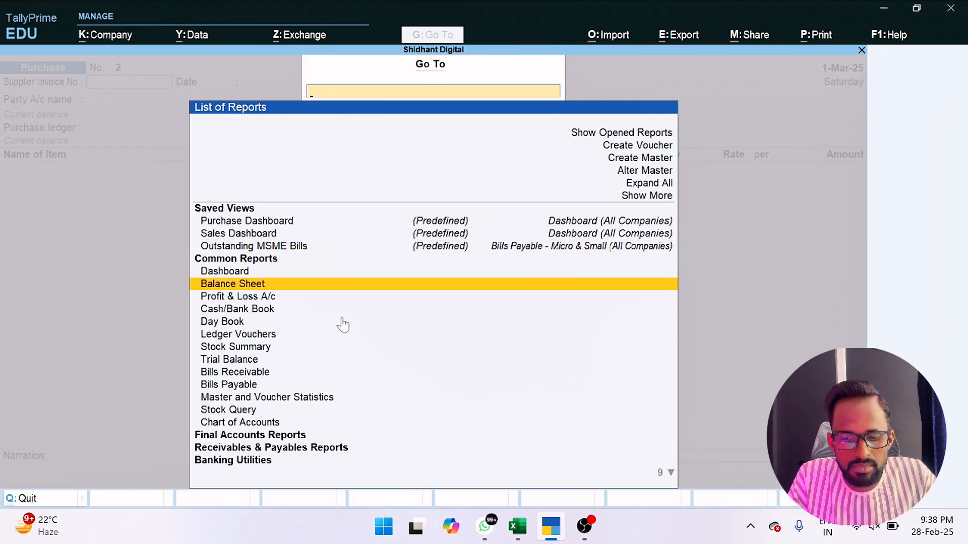
pyautogui.press('Return')
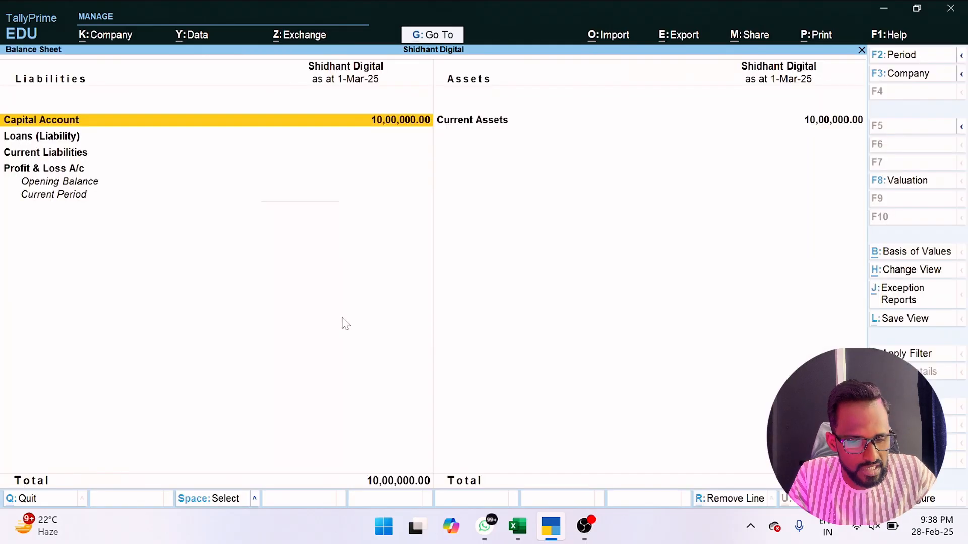
# - Drill down through Current Assets into Closing Stock to examine the purchased items, and return to the Gateway of Tally
pyautogui.press('Return')
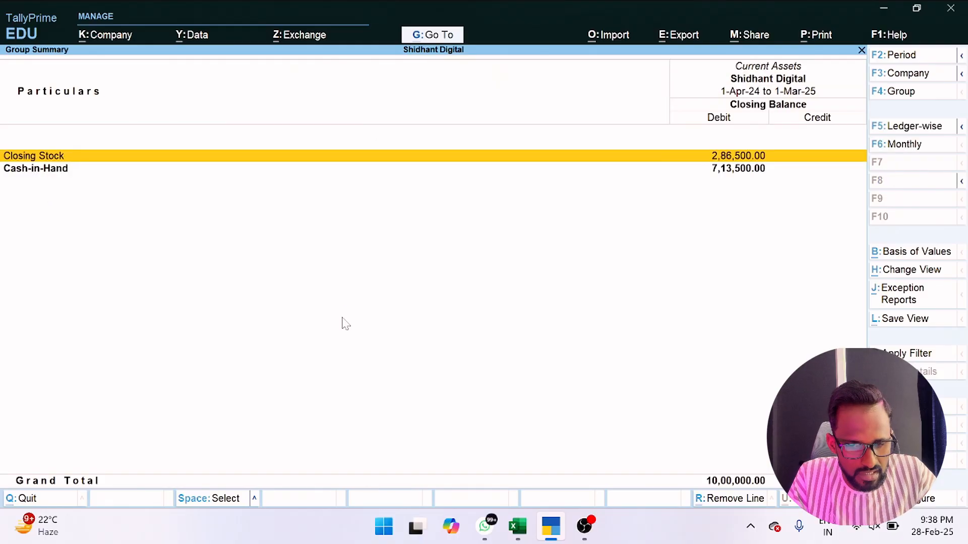
pyautogui.press('Down')
pyautogui.press('Up')
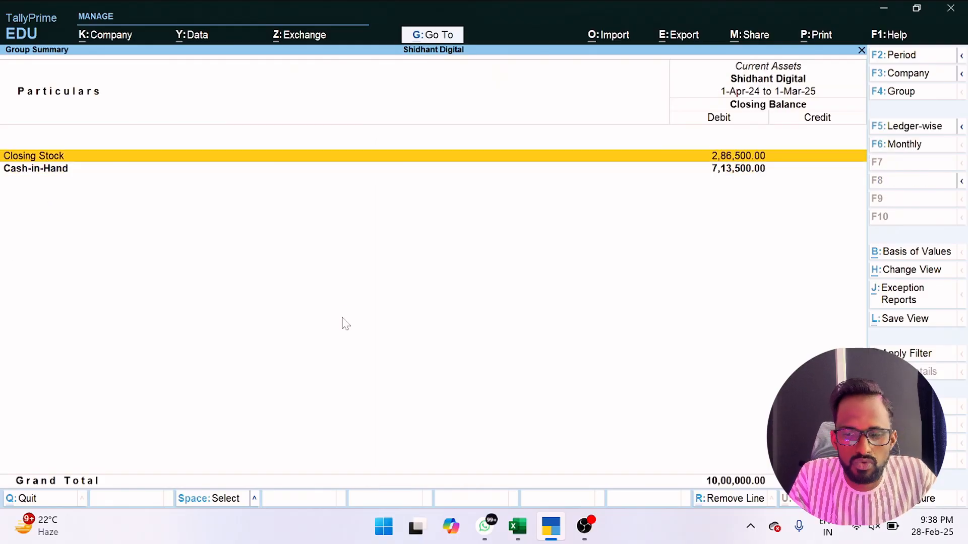
pyautogui.press('Down')
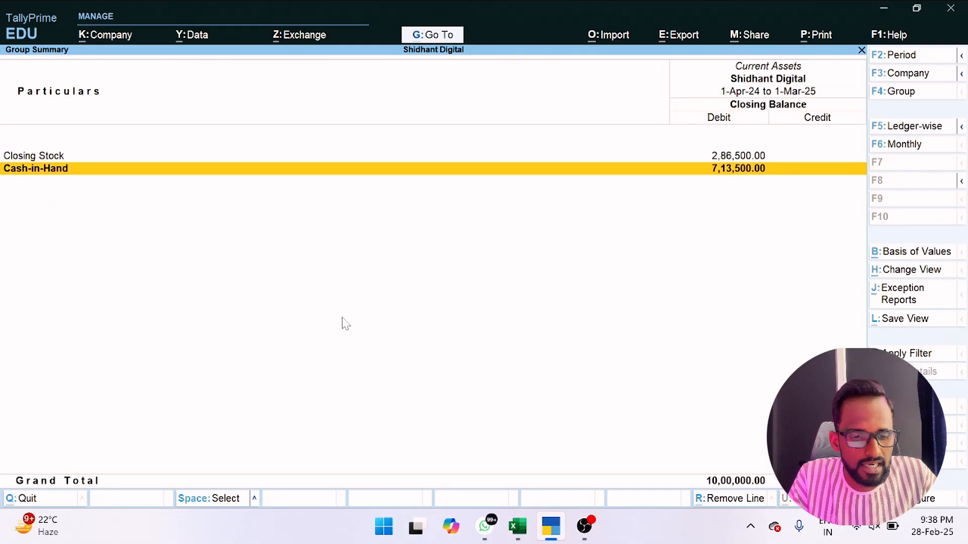
pyautogui.press('Up')
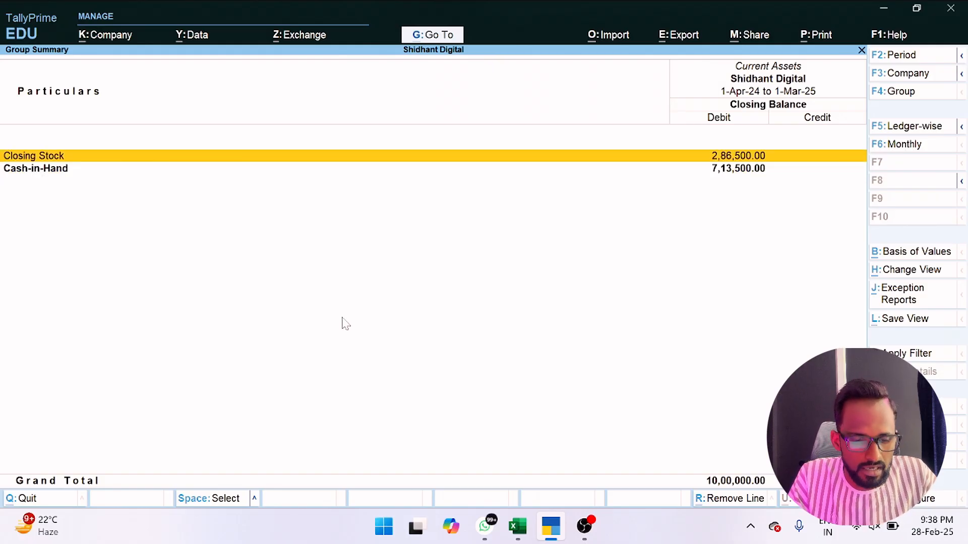
pyautogui.press('Return')
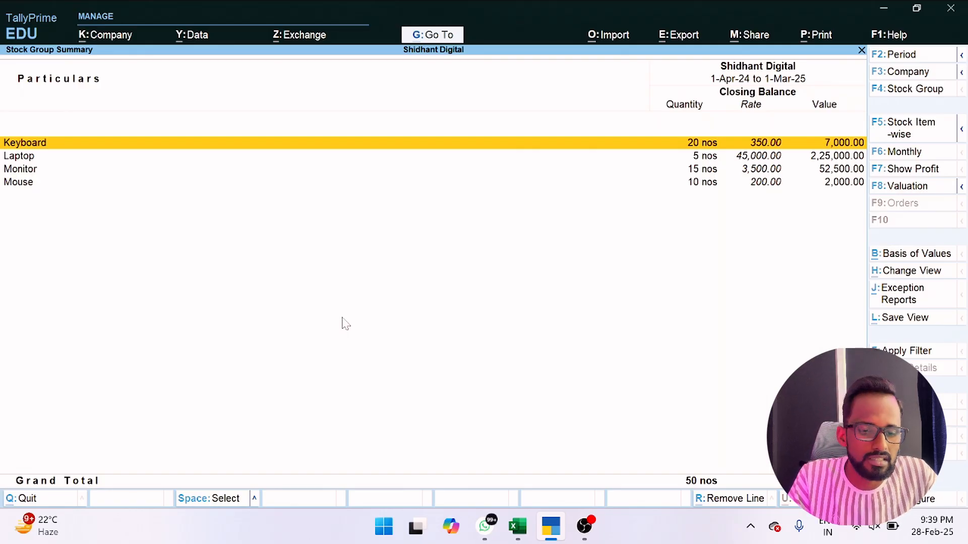
pyautogui.press('Escape')
pyautogui.press('Escape')
pyautogui.press('Escape')
pyautogui.press('Escape')
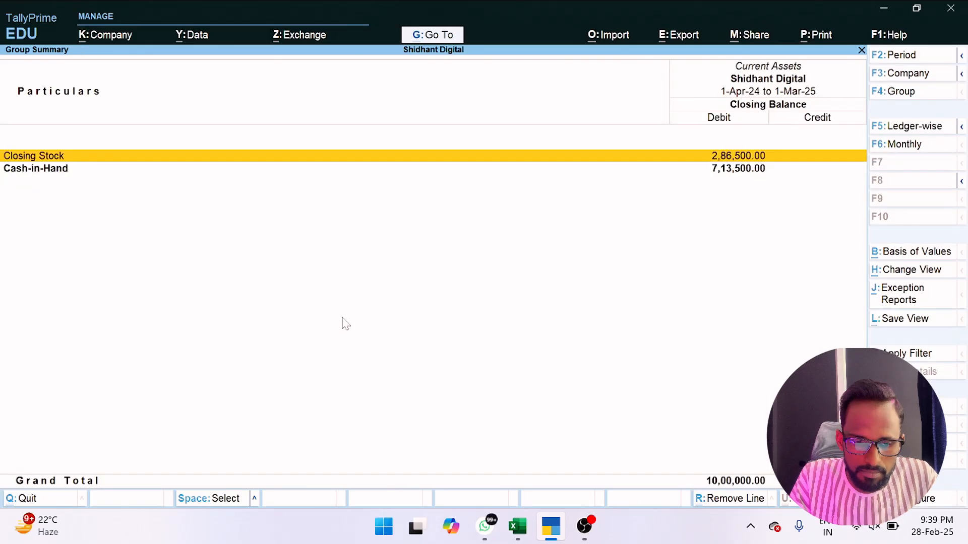
pyautogui.press('Return')
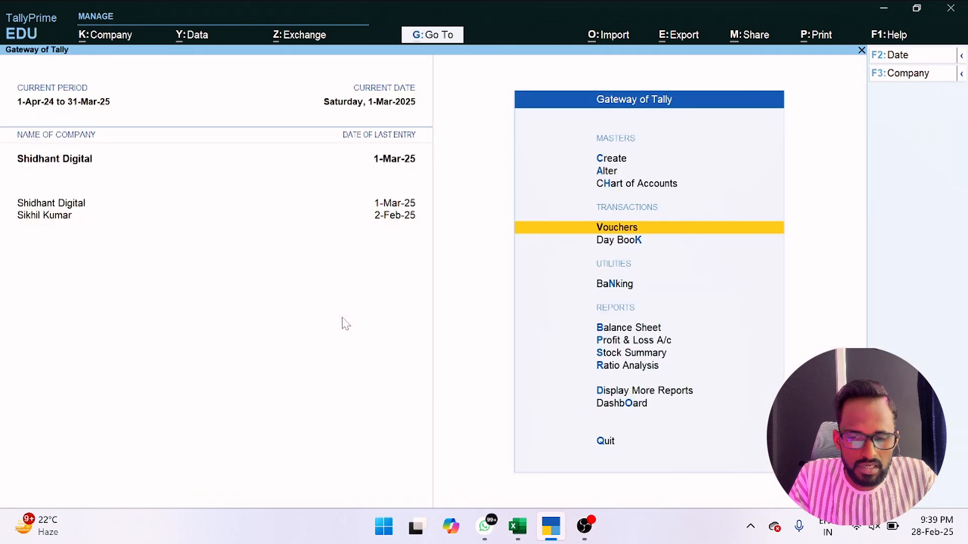
# - Open the Stock Summary and review the quantity, rate and value of each stock item
pyautogui.press('Down')
pyautogui.press('Down')
pyautogui.press('Down')
pyautogui.press('Down')
pyautogui.press('Down')
pyautogui.press('Down')
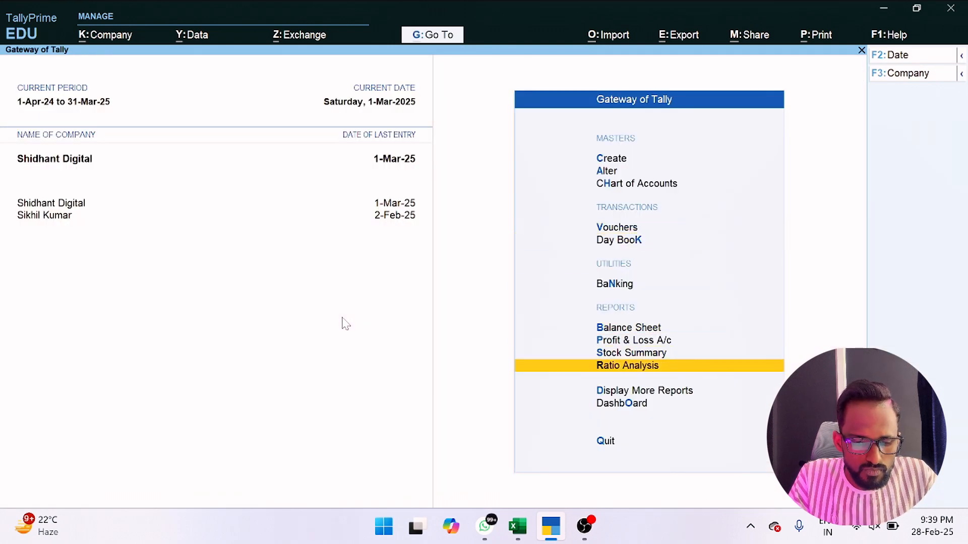
pyautogui.press('Up')
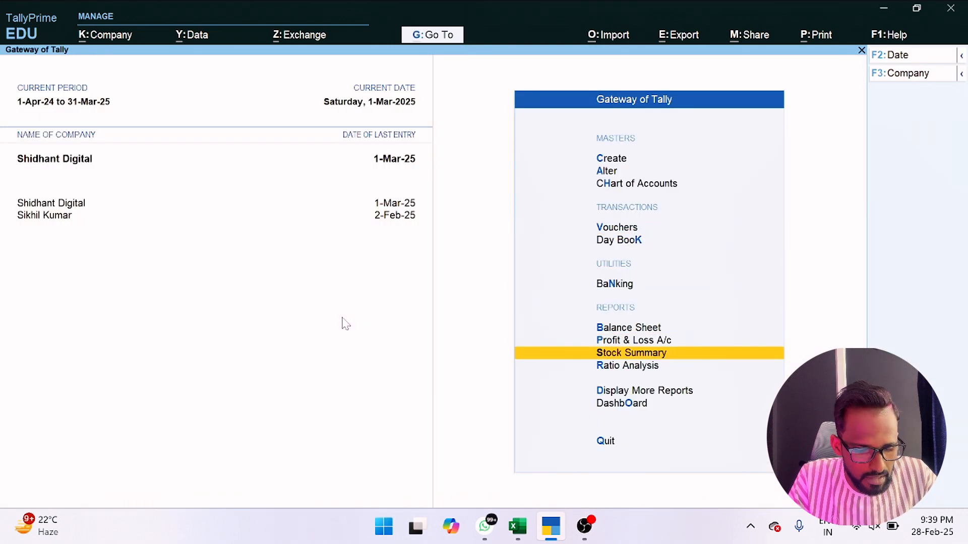
pyautogui.press('Return')
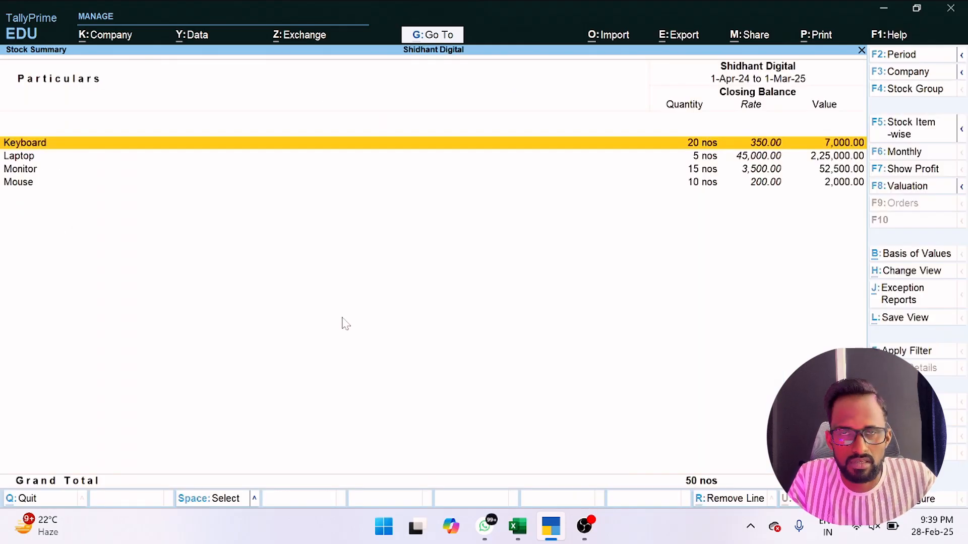
pyautogui.press('Down')
pyautogui.press('Down')
pyautogui.press('Down')
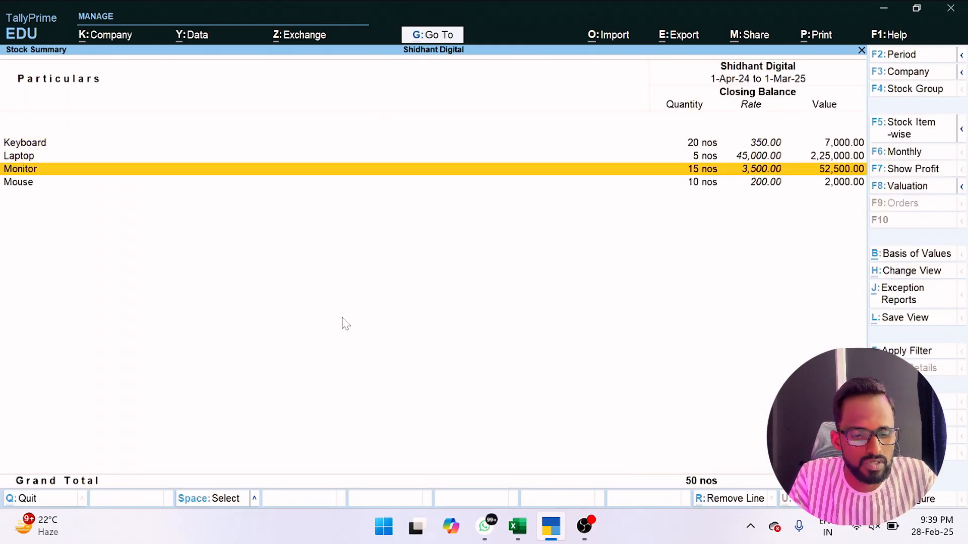
pyautogui.press('Escape')
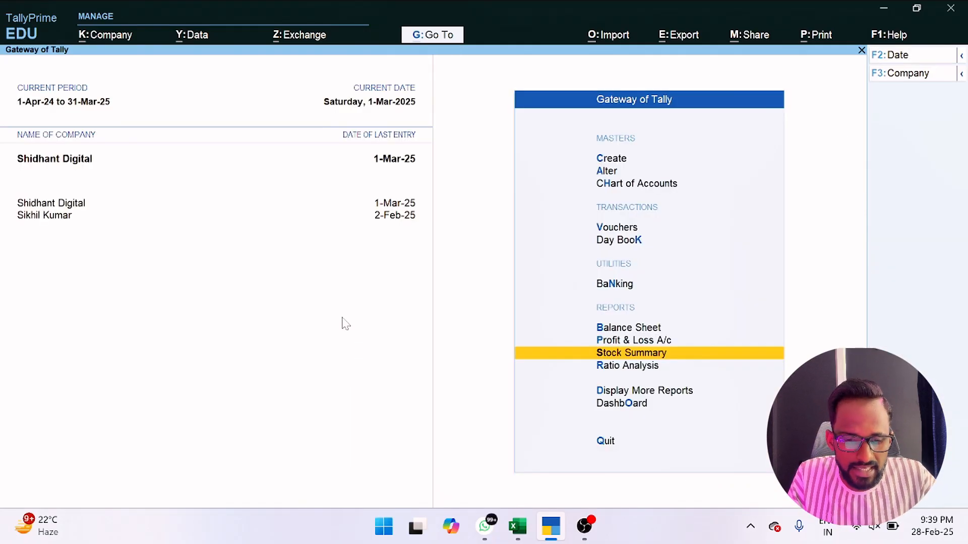
# - Check the Purchase Credit table in the Excel workbook and open a new purchase voucher in TallyPrime
pyautogui.click(518, 527)
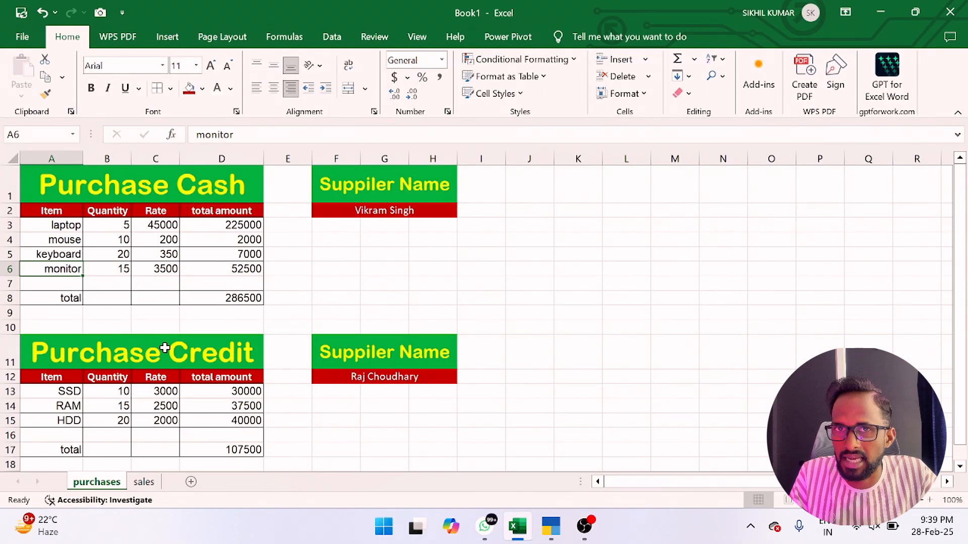
pyautogui.click(551, 540)
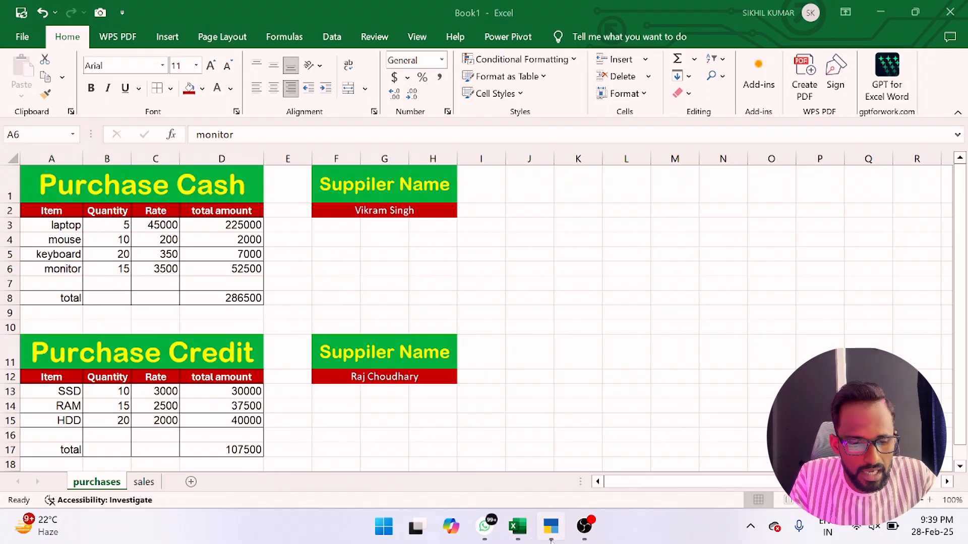
pyautogui.press('Up')
pyautogui.press('Up')
pyautogui.press('Up')
pyautogui.press('Up')
pyautogui.press('Return')
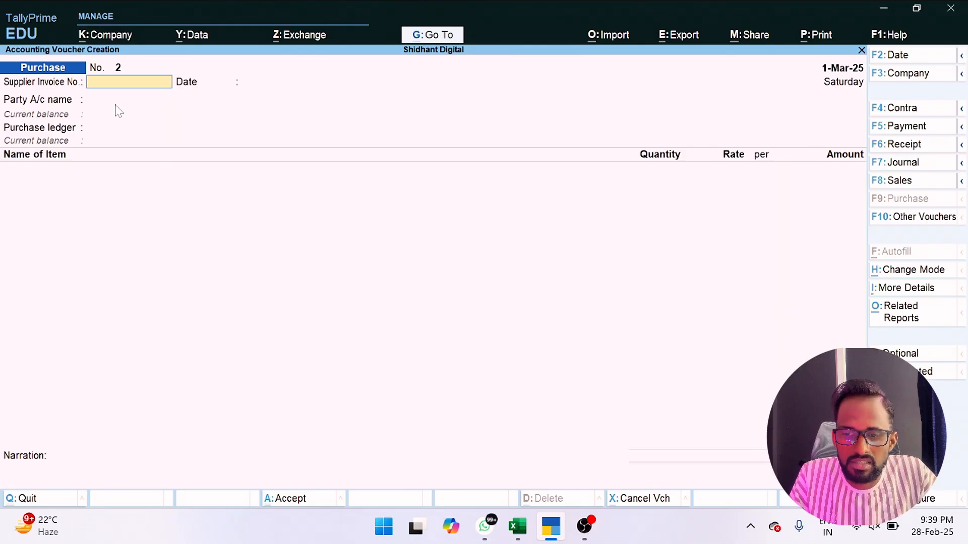
# - Enter supplier invoice number 2, set the voucher date to 2-3-2025 and keep the invoice date at 1-Mar-25
pyautogui.write('2')
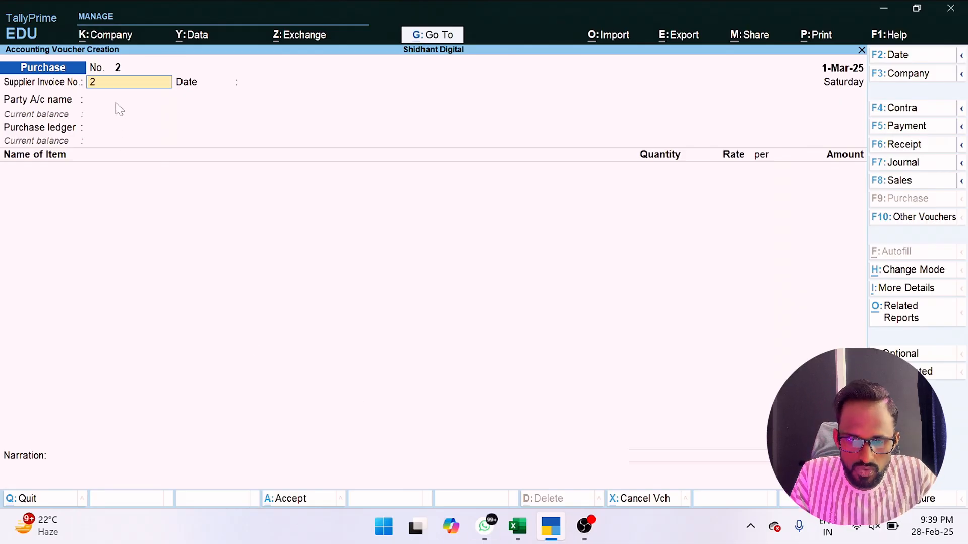
pyautogui.press('Return')
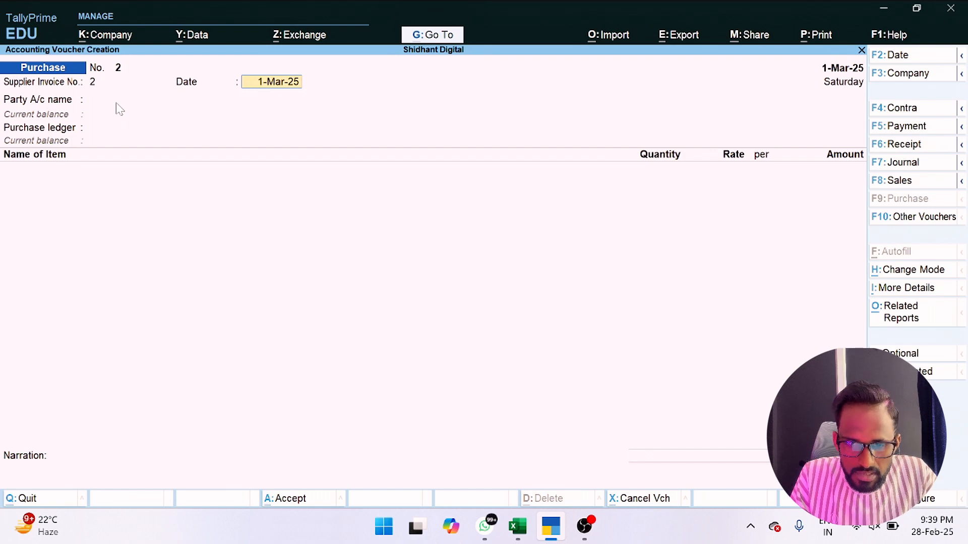
pyautogui.press('F2')
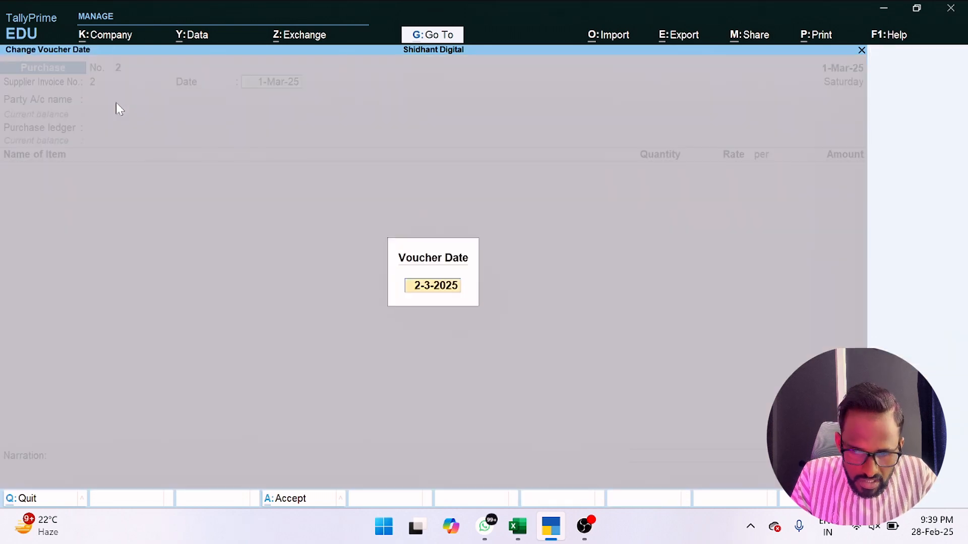
pyautogui.press('Return')
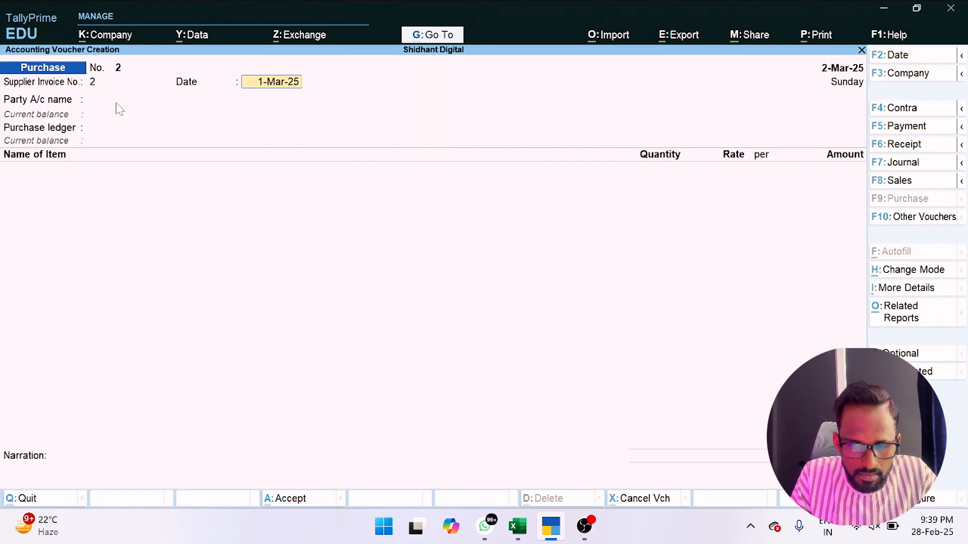
pyautogui.press('Return')
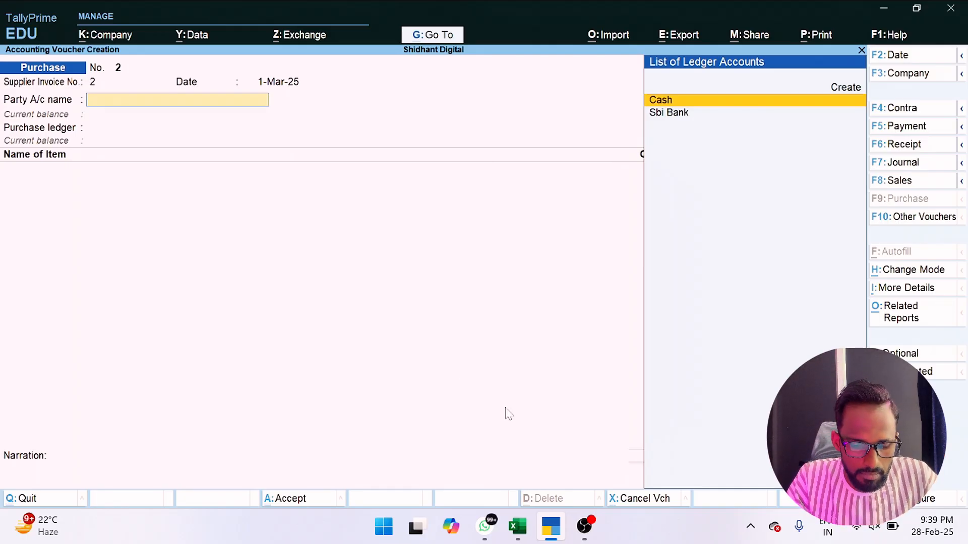
# - Look up the credit supplier in the Excel workbook and start a TallyPrime party ledger with the supplier's full name, without an alias
pyautogui.click(518, 527)
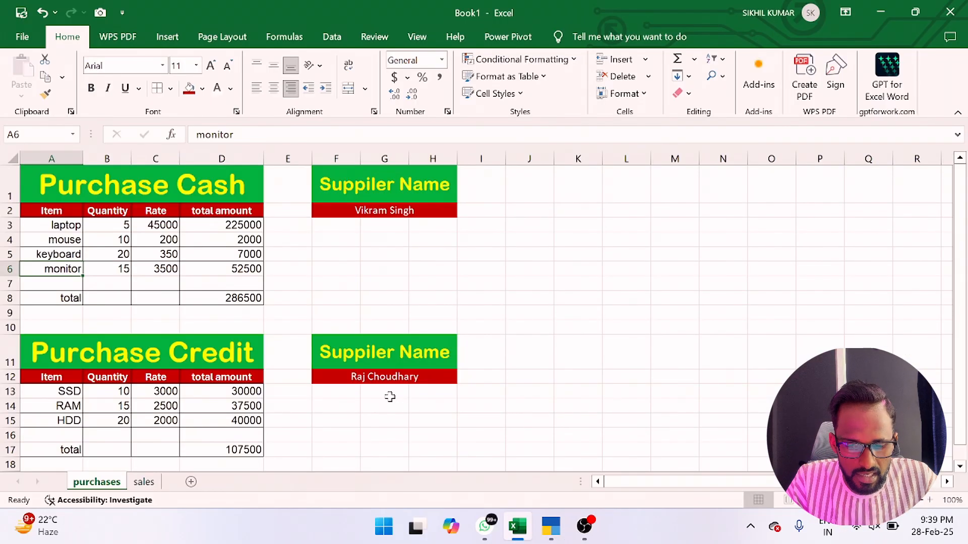
pyautogui.click(881, 11)
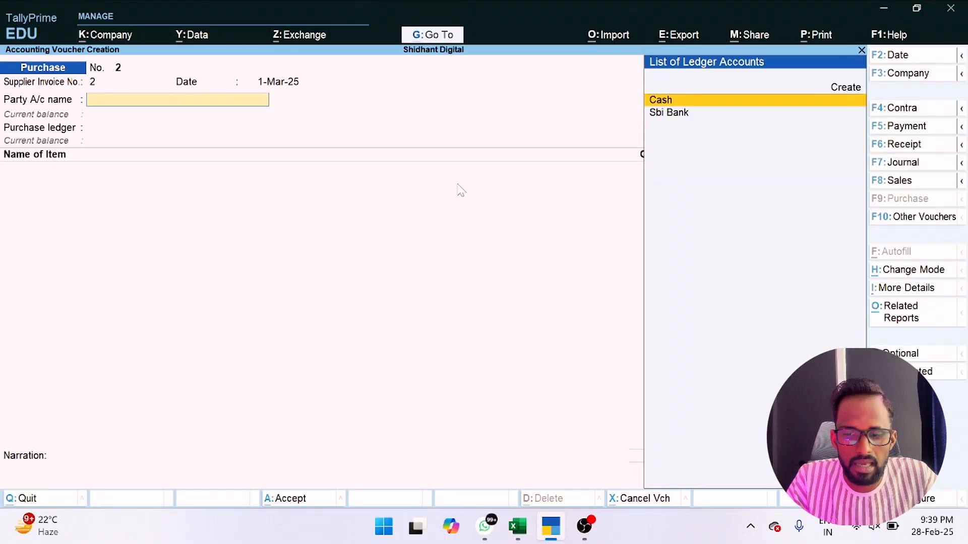
pyautogui.hotkey('alt', 'c')
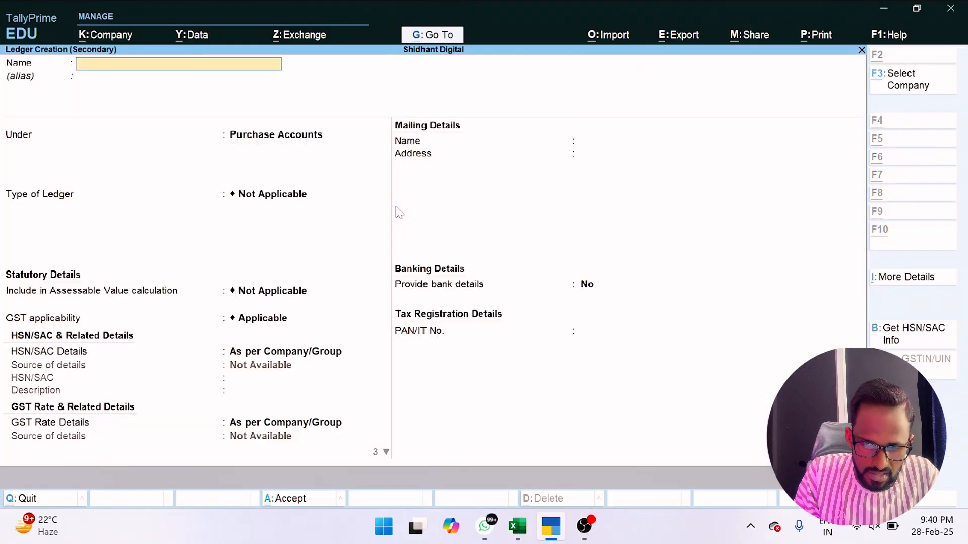
pyautogui.write('Raj Chouhd')
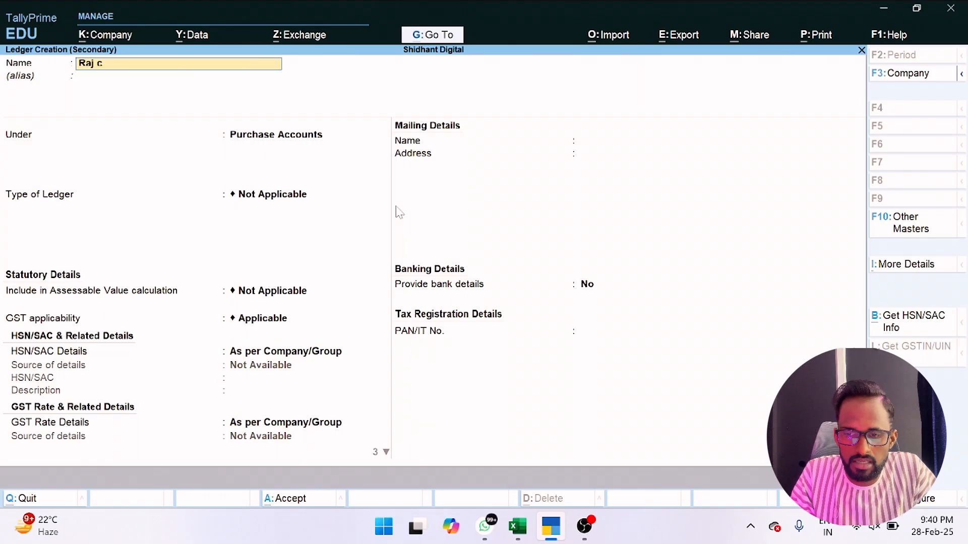
pyautogui.press('BackSpace')
pyautogui.press('BackSpace')
pyautogui.write('dh')
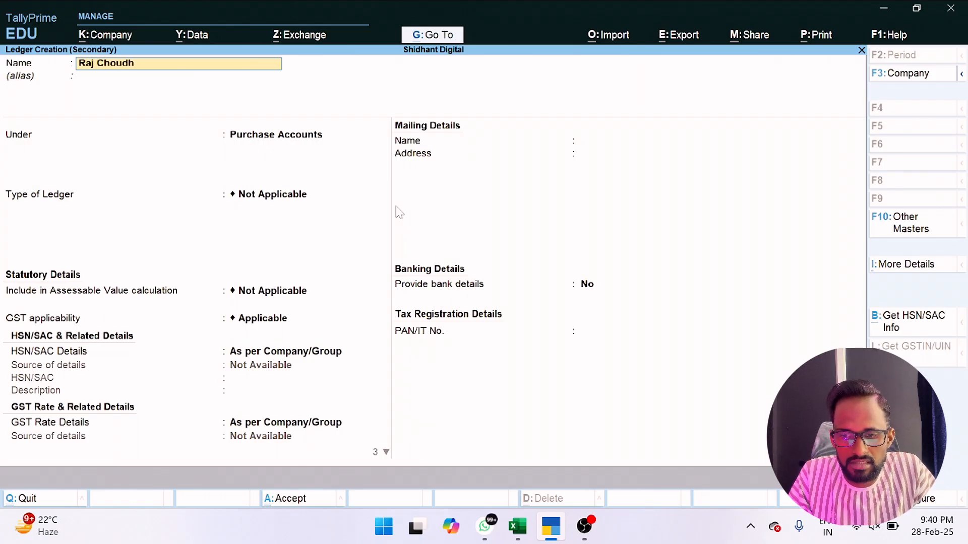
pyautogui.write('ary')
pyautogui.press('Return')
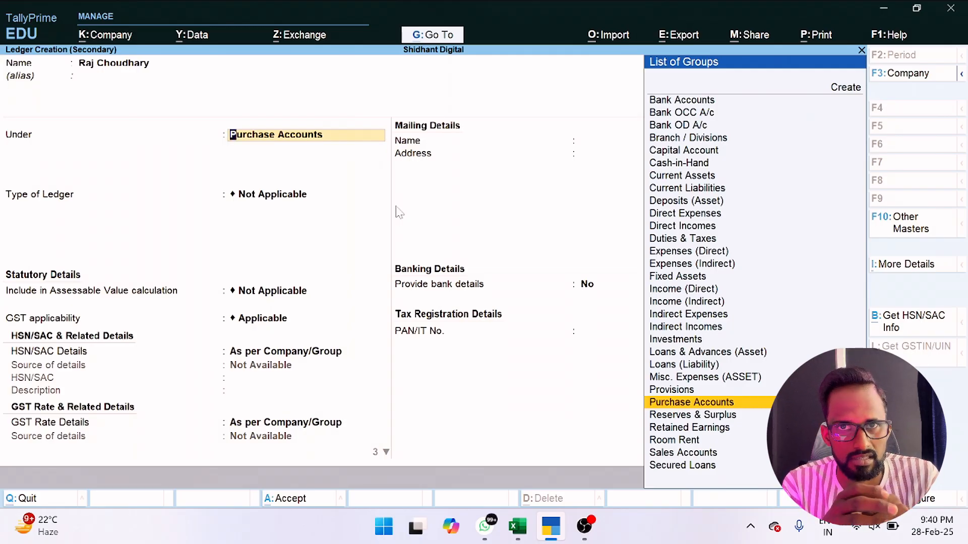
# - Place the supplier ledger under the Sundry Creditors group
pyautogui.write('Su')
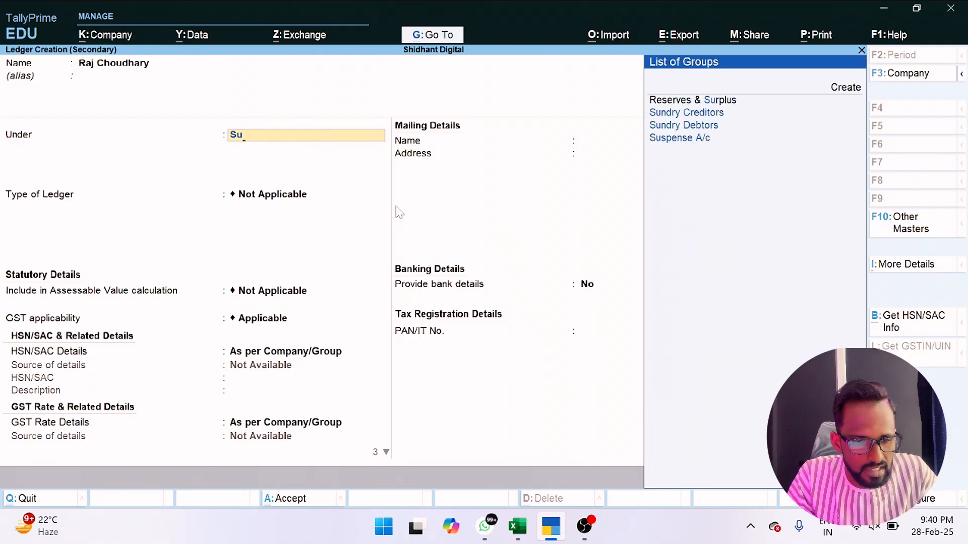
pyautogui.press('Down')
pyautogui.press('Down')
pyautogui.press('Up')
pyautogui.press('Return')
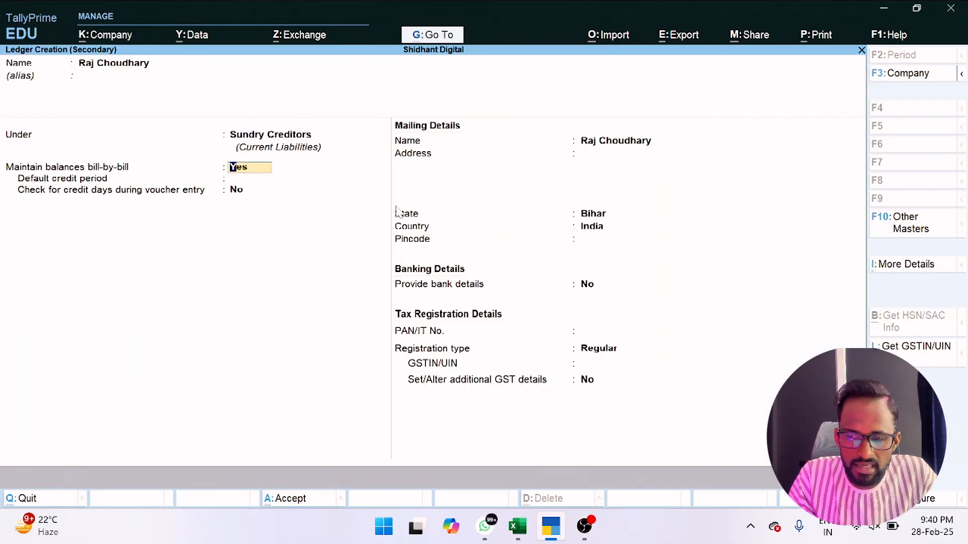
# - Keep bill-by-bill balances on for the supplier ledger, enter the supplier's mailing address and save the ledger
pyautogui.press('Return')
pyautogui.press('Return')
pyautogui.press('Return')
pyautogui.press('Return')
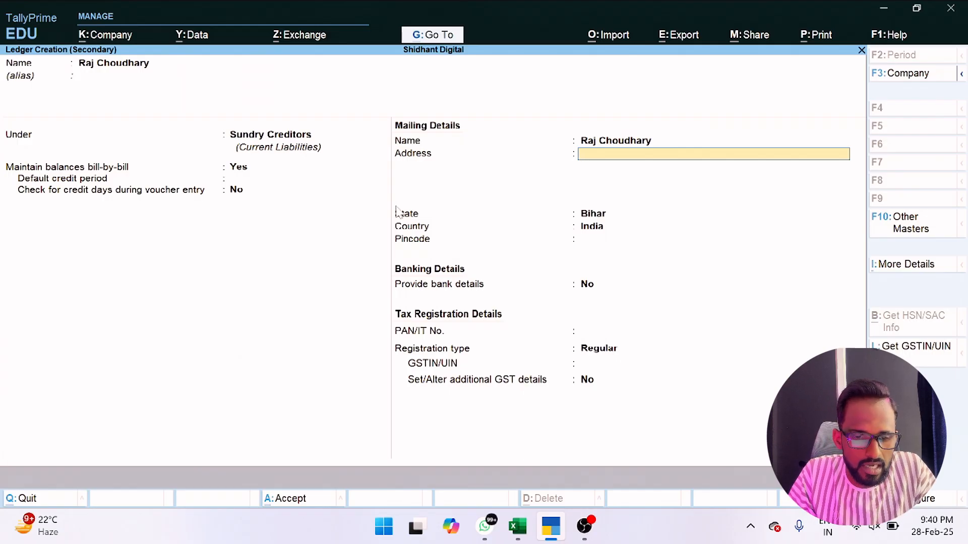
pyautogui.write('Bhagalpu')
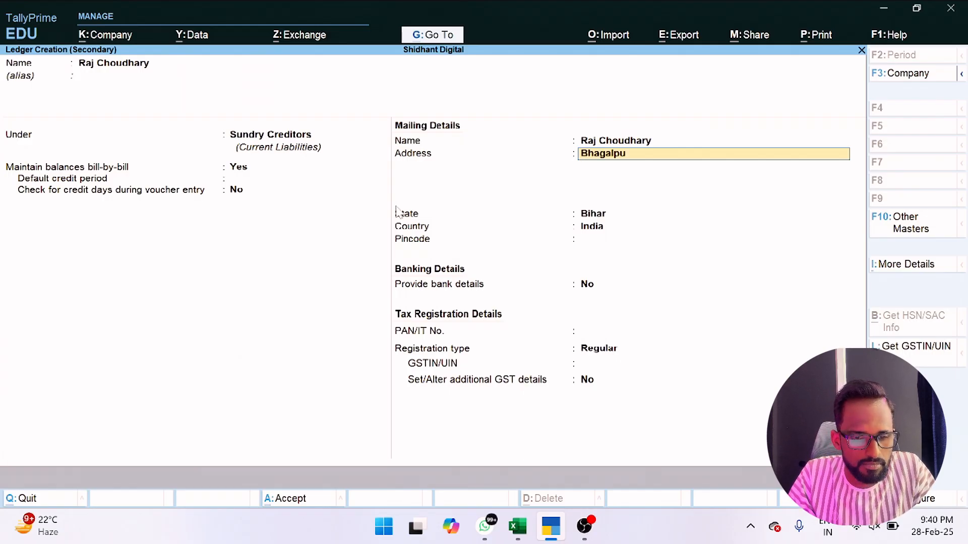
pyautogui.write('r Bihar')
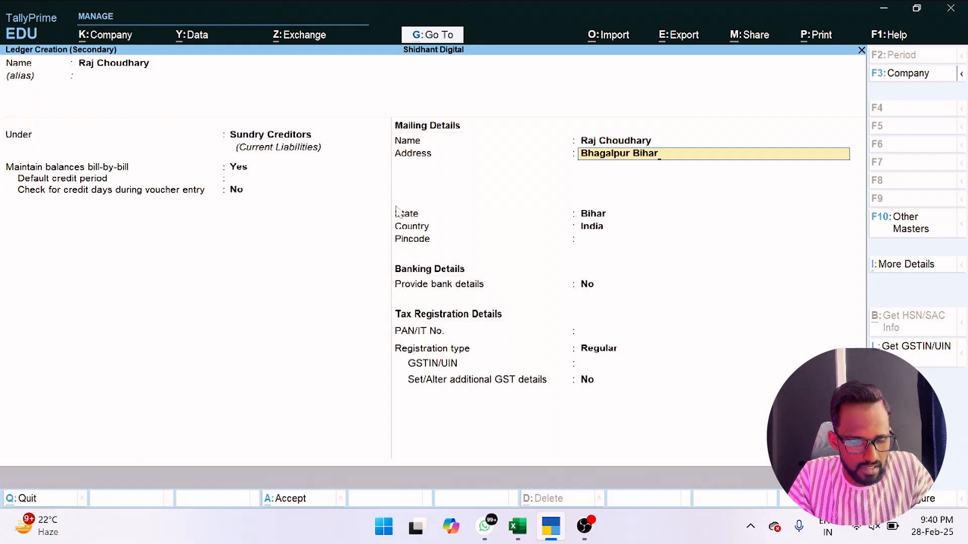
pyautogui.press('Return')
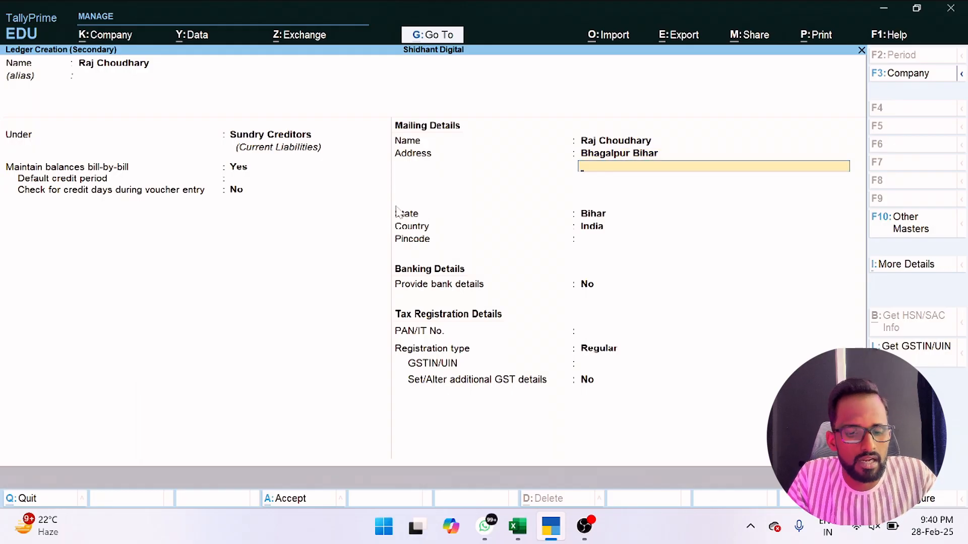
pyautogui.press('ctrl')
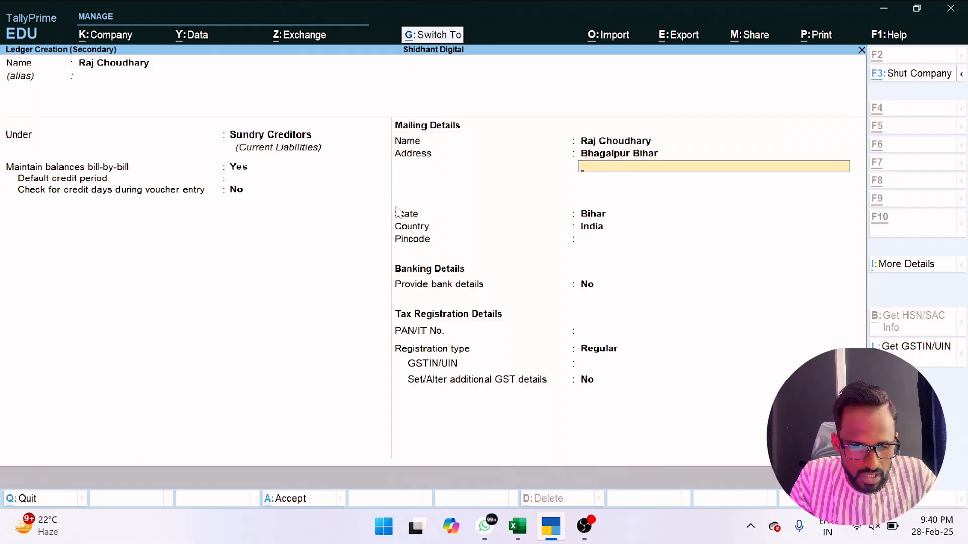
pyautogui.hotkey('ctrl', 'a')
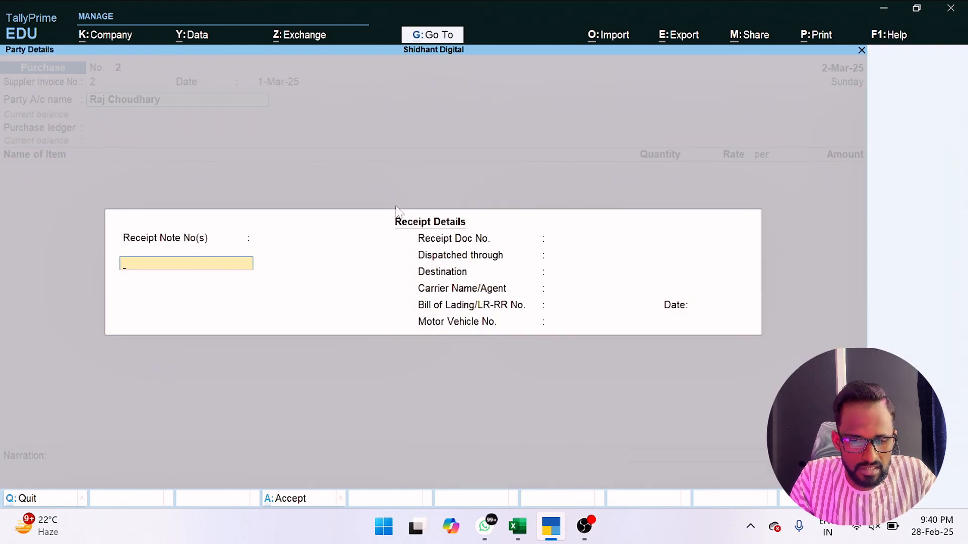
# - Leave all receipt details of the purchase voucher blank
pyautogui.press('Return')
pyautogui.press('Return')
pyautogui.press('Return')
pyautogui.press('Return')
pyautogui.press('Return')
pyautogui.press('Return')
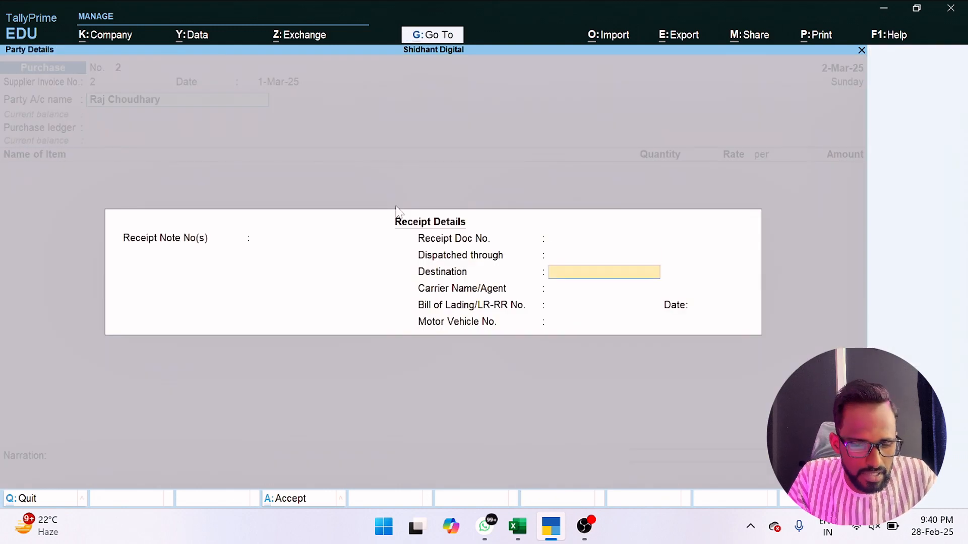
pyautogui.press('Return')
pyautogui.press('Return')
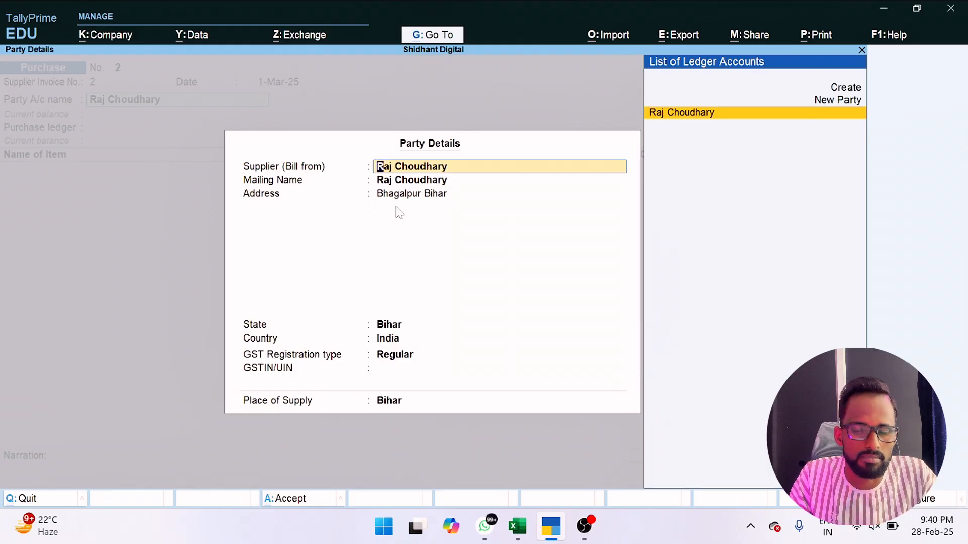
# - Accept the supplier's party details with state Bihar and choose Purchase A/c as the purchase ledger
pyautogui.press('Return')
pyautogui.press('Return')
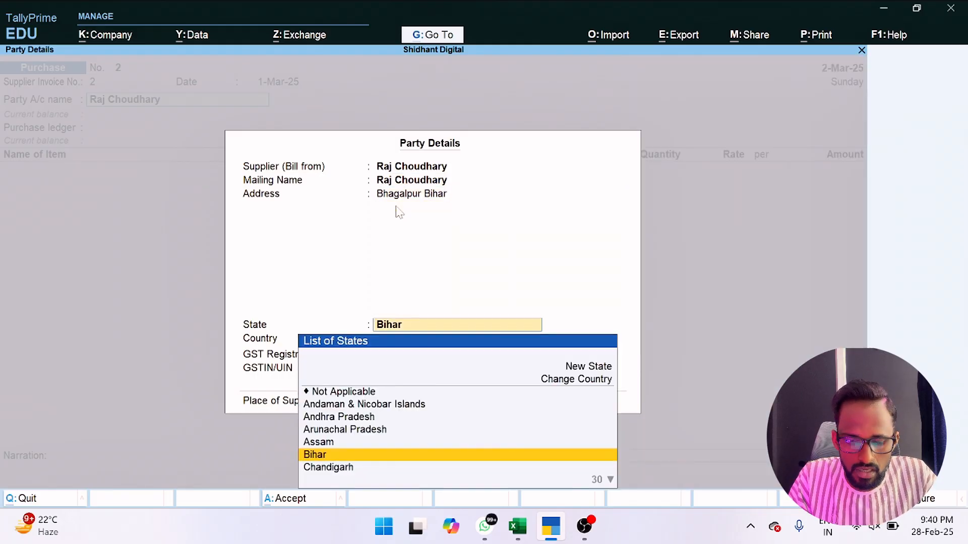
pyautogui.press('Return')
pyautogui.hotkey('ctrl', 'a')
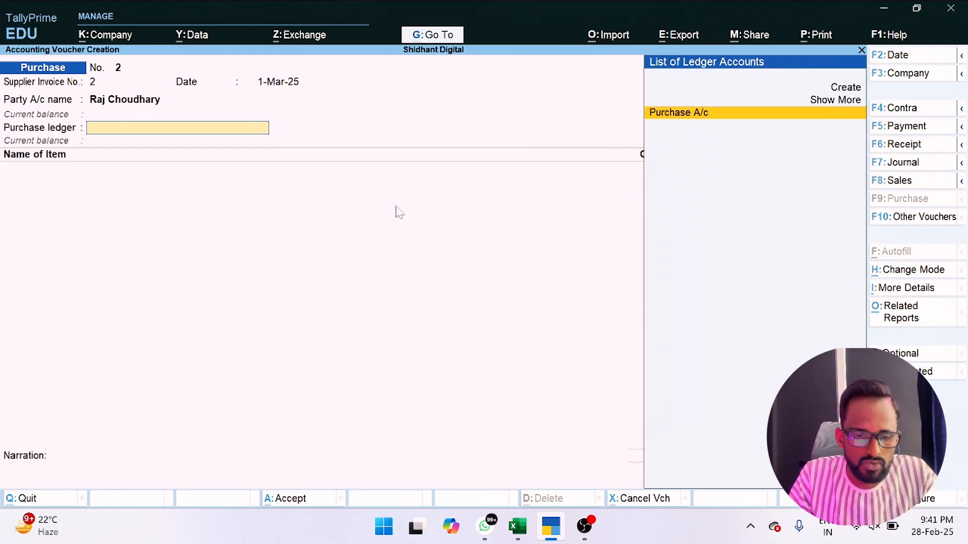
pyautogui.press('Return')
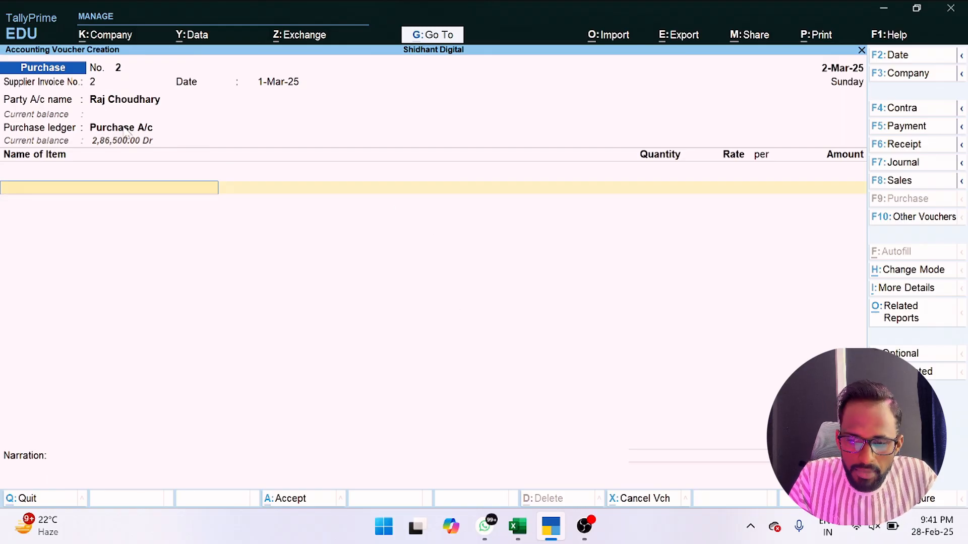
# - Look up the first Purchase Credit item in Excel and start a TallyPrime stock item named Ssd, without an alias
pyautogui.click(516, 527)
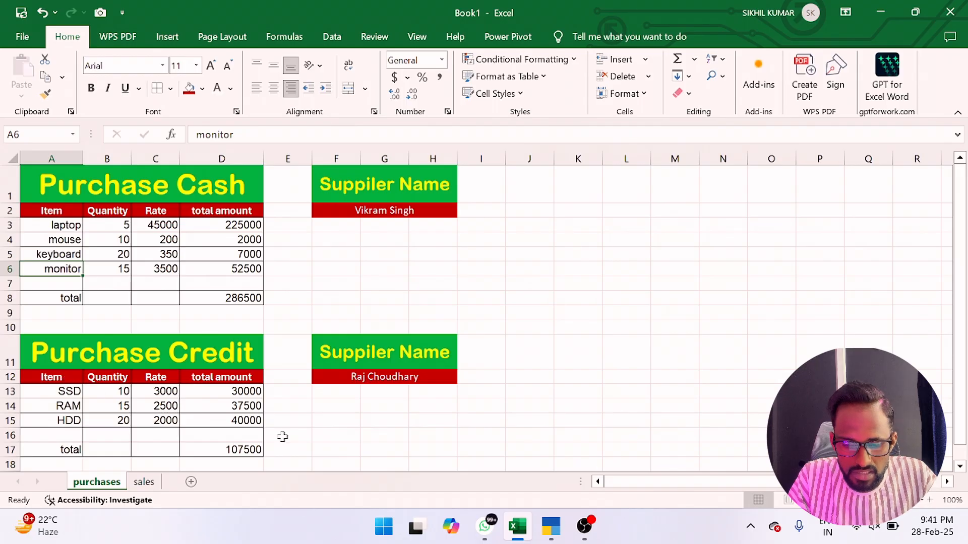
pyautogui.click(552, 528)
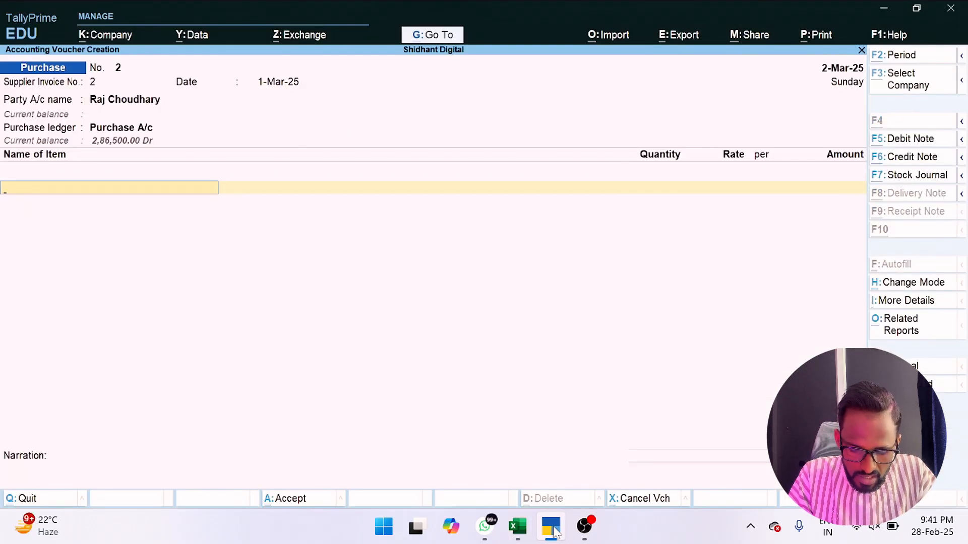
pyautogui.hotkey('alt', 'c')
pyautogui.write('Ssd')
pyautogui.press('Return')
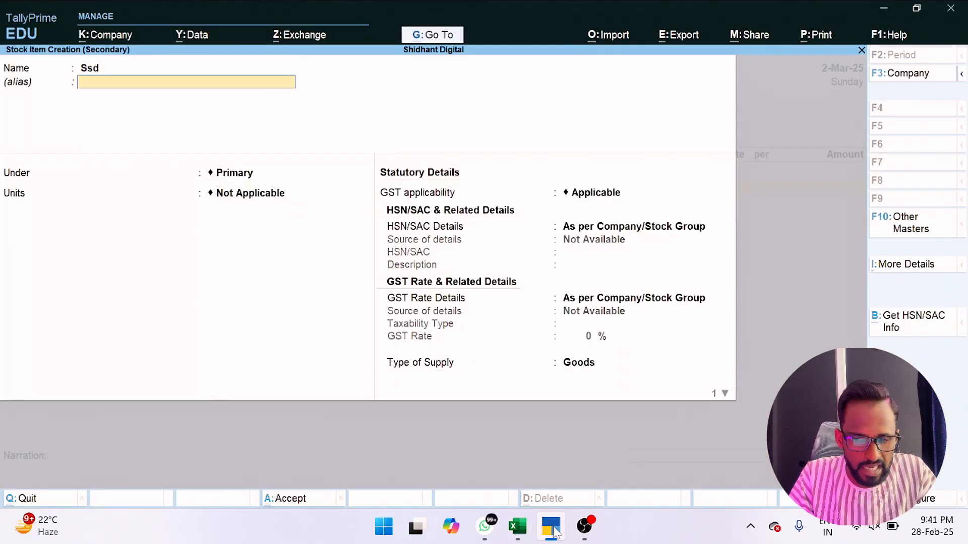
pyautogui.press('Return')
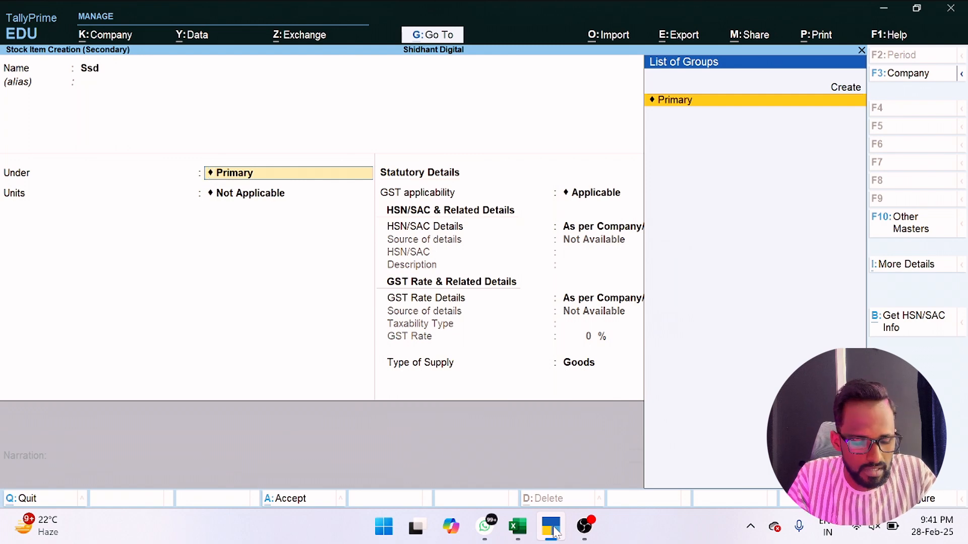
# - Keep the Ssd item under Primary, set its unit to nos and GST applicability to Not Applicable, and save it
pyautogui.press('Return')
pyautogui.press('Down')
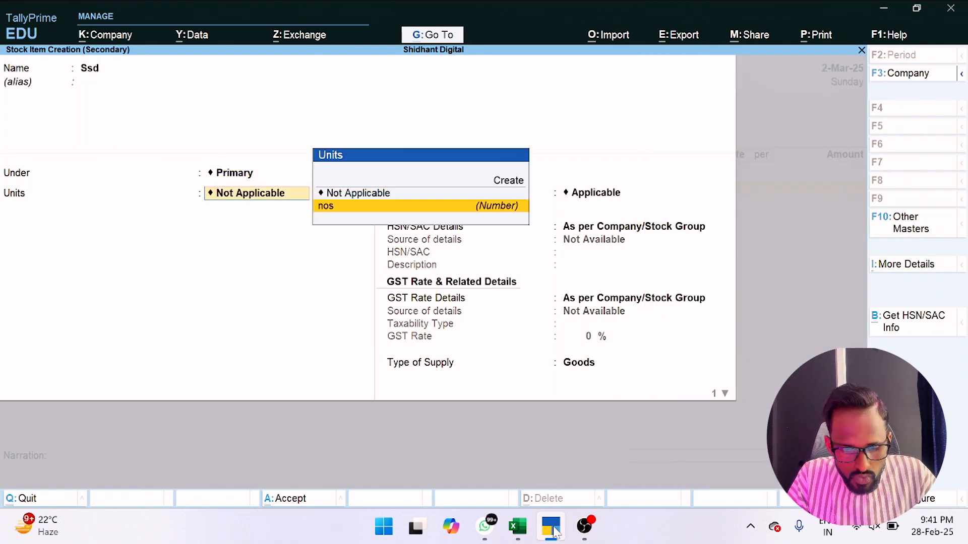
pyautogui.press('Return')
pyautogui.press('Down')
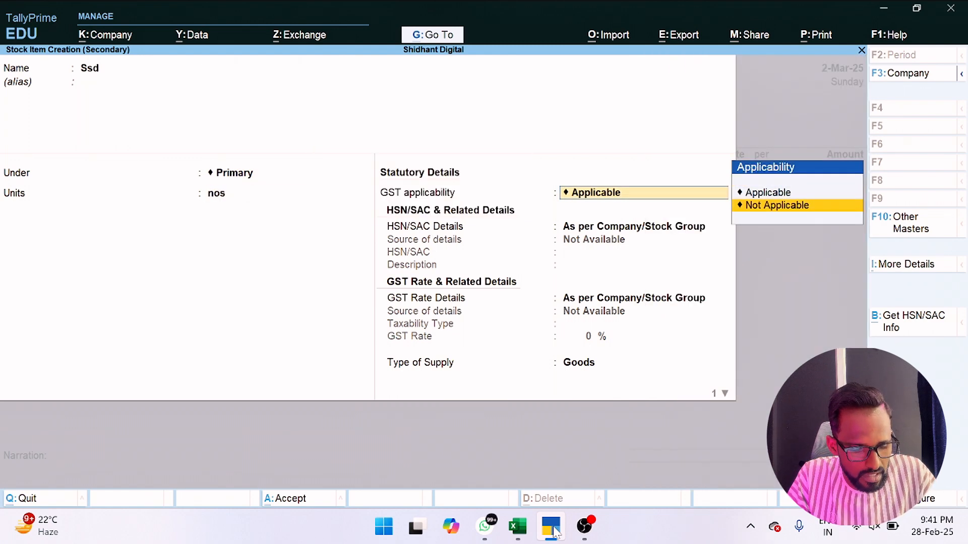
pyautogui.press('Return')
pyautogui.hotkey('ctrl', 'a')
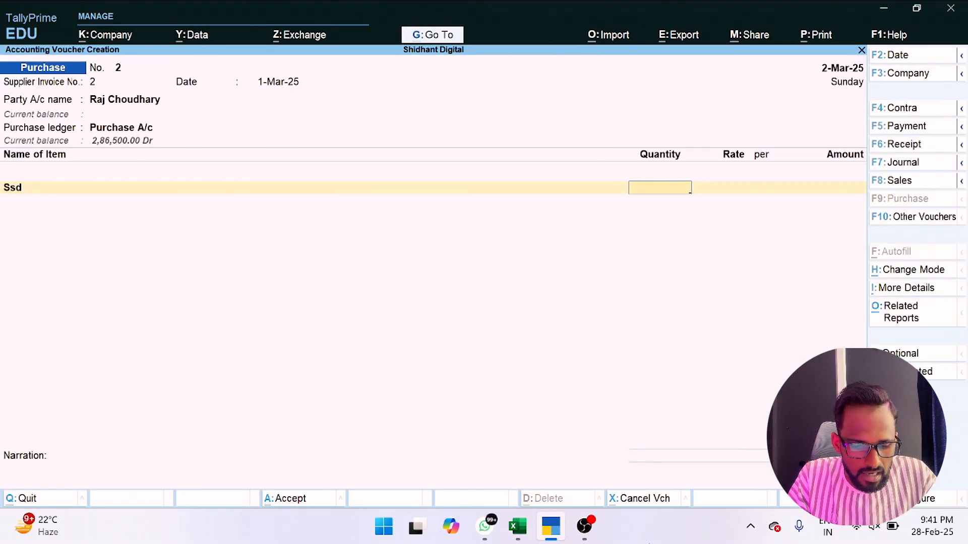
# - Check the SSD row in Excel and enter quantity 10 at rate 3000 per nos for Ssd in the TallyPrime voucher
pyautogui.click(517, 527)
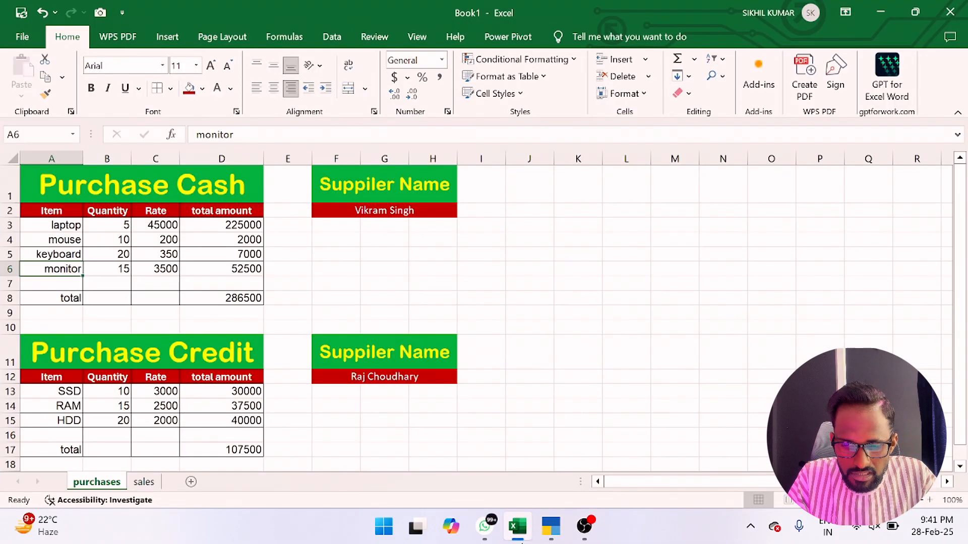
pyautogui.click(521, 543)
pyautogui.write('10')
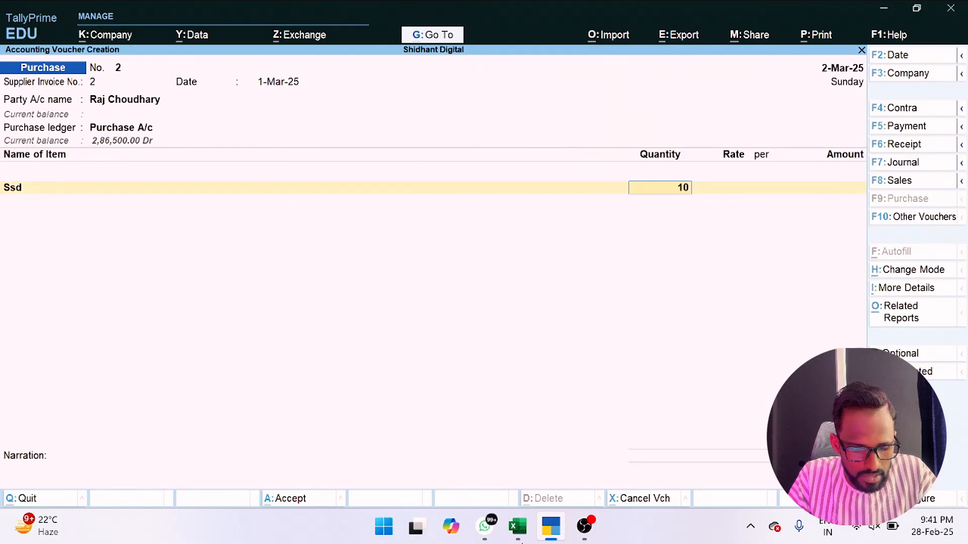
pyautogui.press('Return')
pyautogui.write('3000')
pyautogui.press('Return')
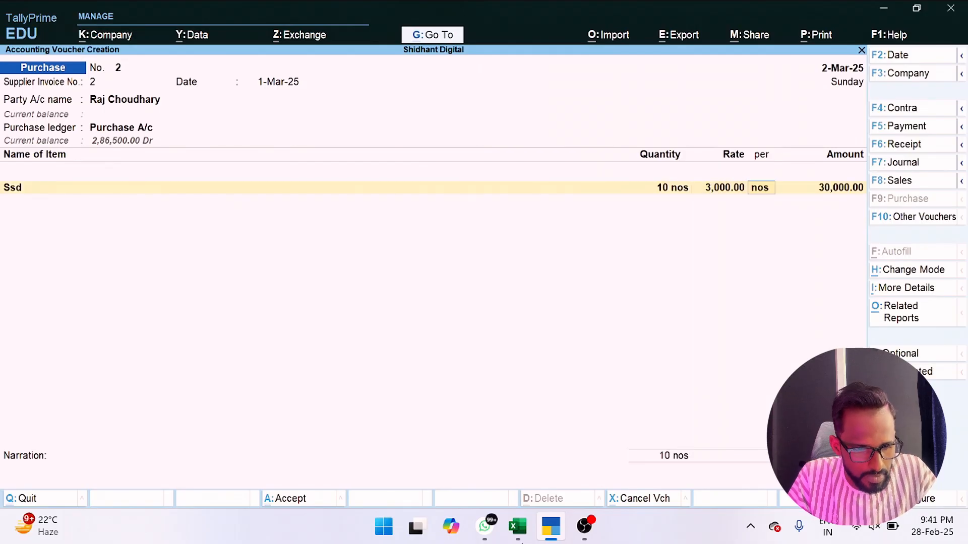
pyautogui.press('Return')
pyautogui.press('Return')
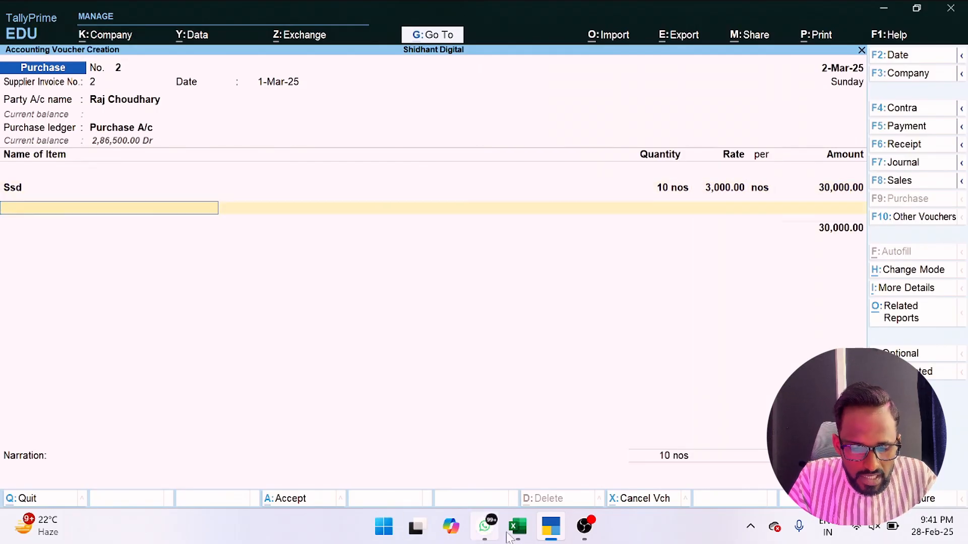
# - Look up the second Purchase Credit item in Excel and start a TallyPrime stock item named Ram, without an alias
pyautogui.click(522, 539)
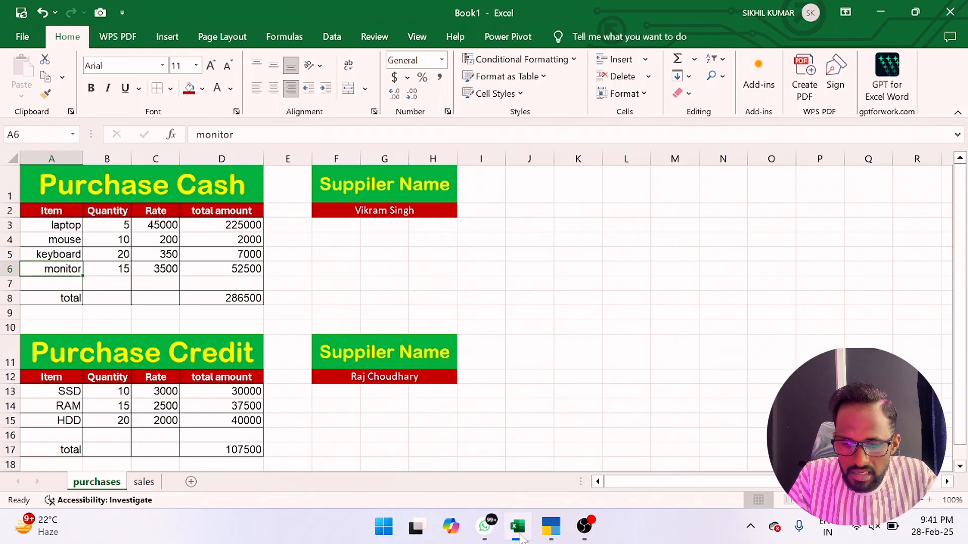
pyautogui.click(519, 529)
pyautogui.hotkey('alt', 'c')
pyautogui.write('Ram')
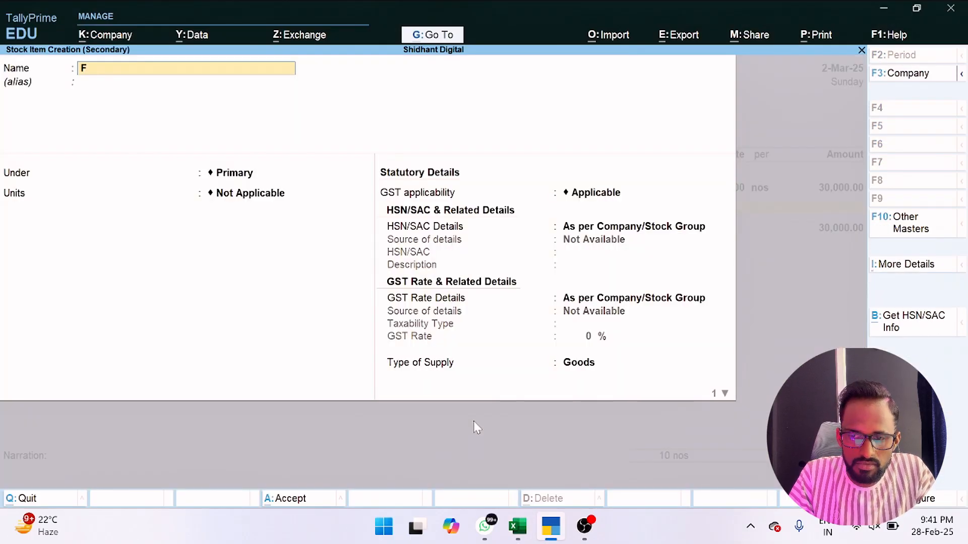
pyautogui.press('Return')
pyautogui.press('Return')
# - Keep the Ram item under Primary, set its unit to nos and GST applicability to Not Applicable, and save it
pyautogui.press('Return')
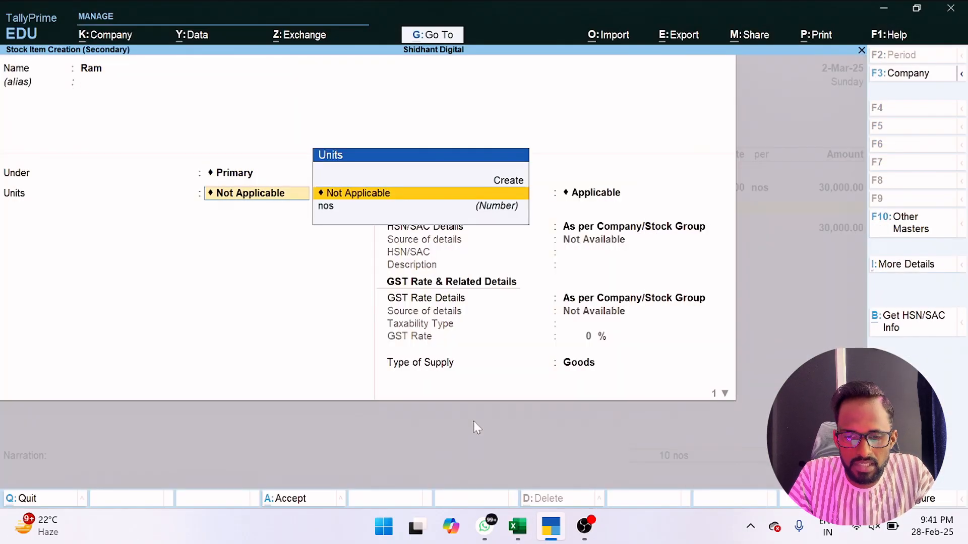
pyautogui.press('Down')
pyautogui.press('Return')
pyautogui.press('Down')
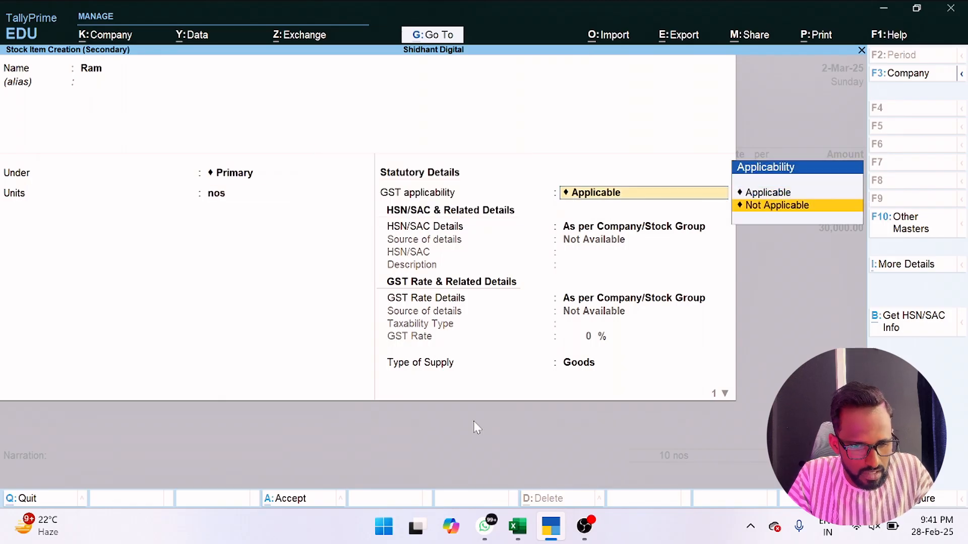
pyautogui.press('Return')
pyautogui.hotkey('ctrl', 'a')
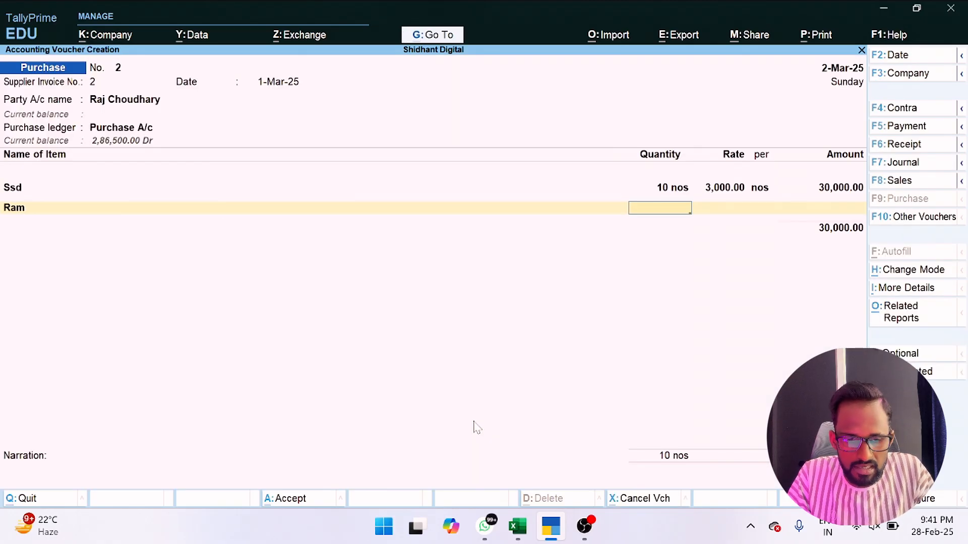
# - Check the RAM row in Excel and enter quantity 15 at rate 2500 per nos for Ram in the TallyPrime voucher
pyautogui.click(516, 534)
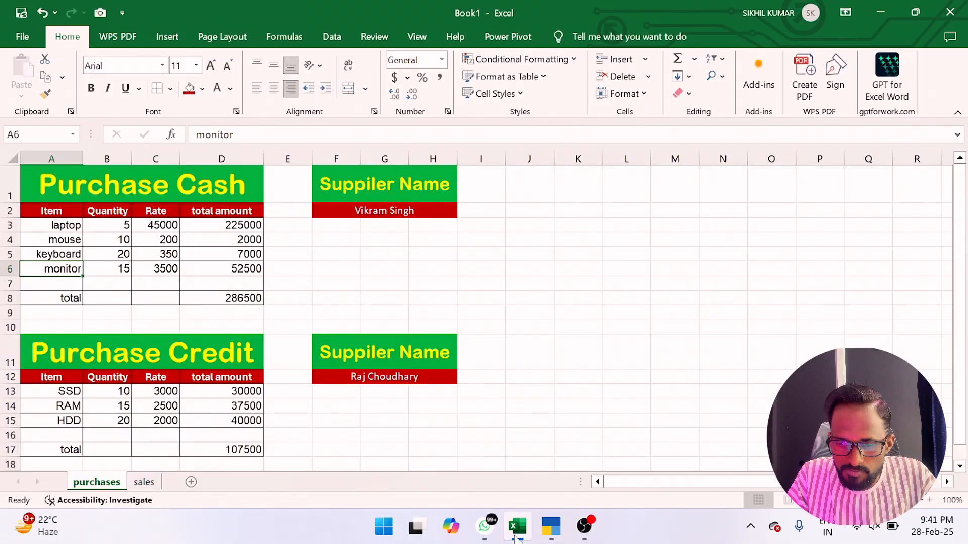
pyautogui.click(516, 535)
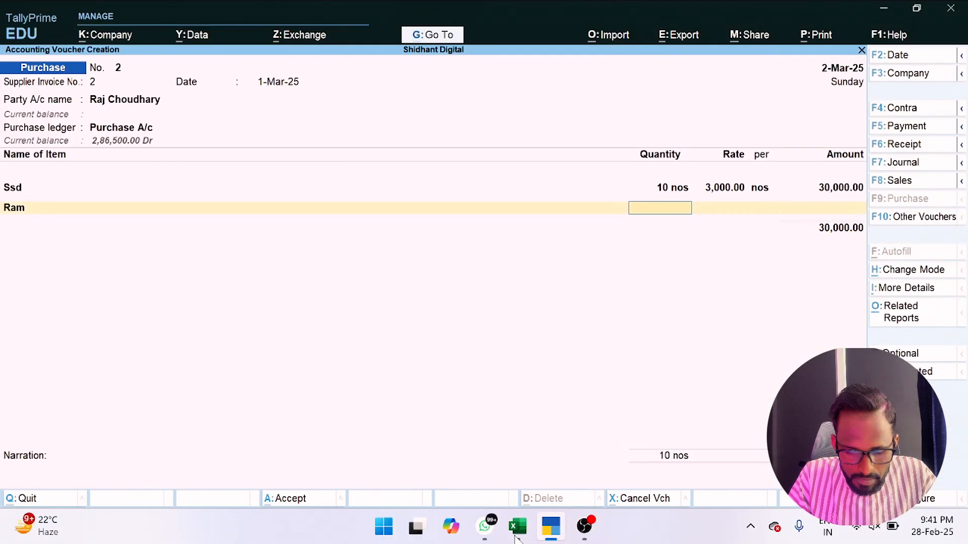
pyautogui.write('15')
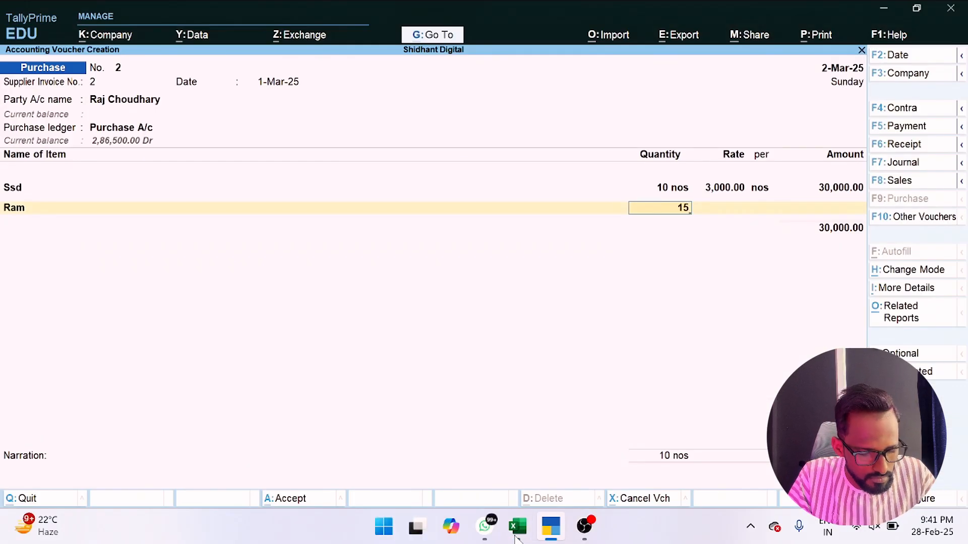
pyautogui.press('Return')
pyautogui.write('2500')
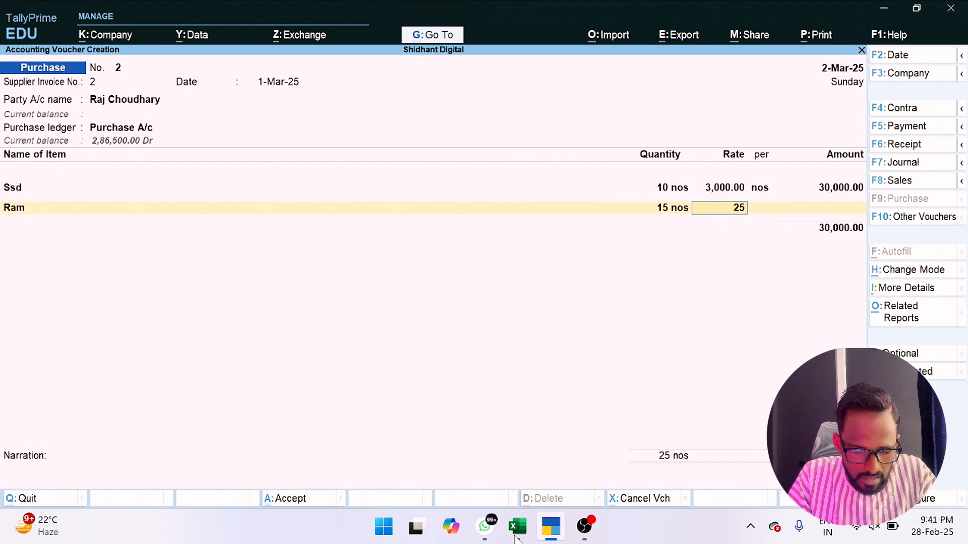
pyautogui.press('Return')
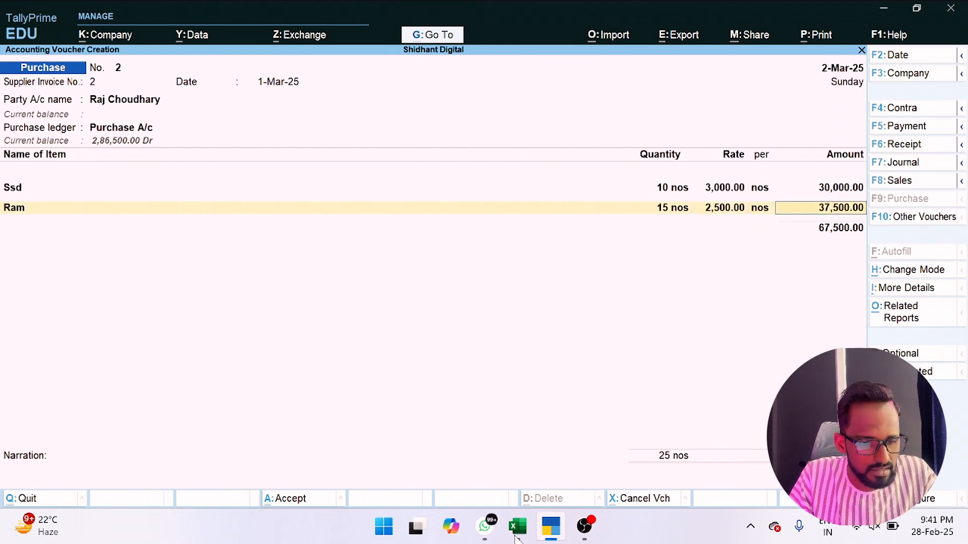
pyautogui.press('Return')
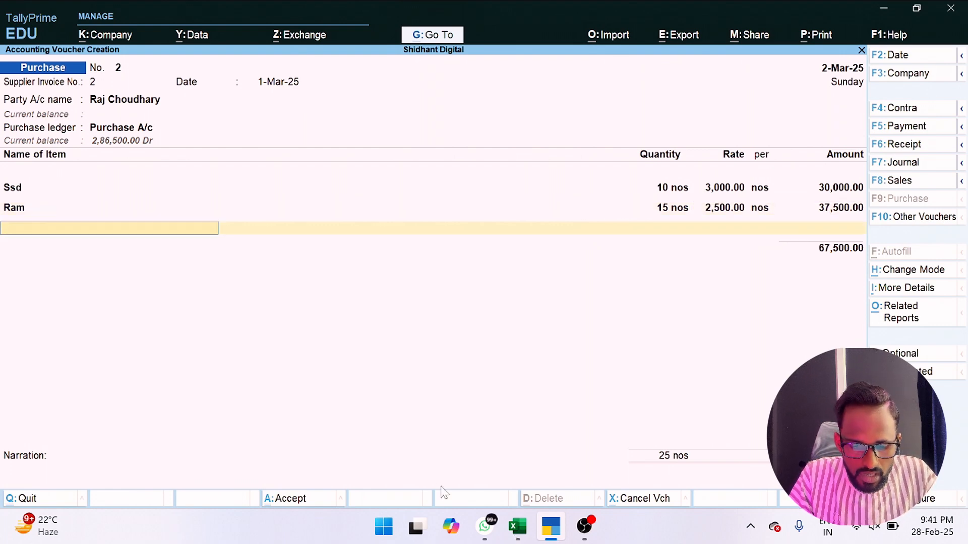
# - Look up the third Purchase Credit item in Excel and start a TallyPrime stock item named Hdd, without an alias
pyautogui.click(519, 527)
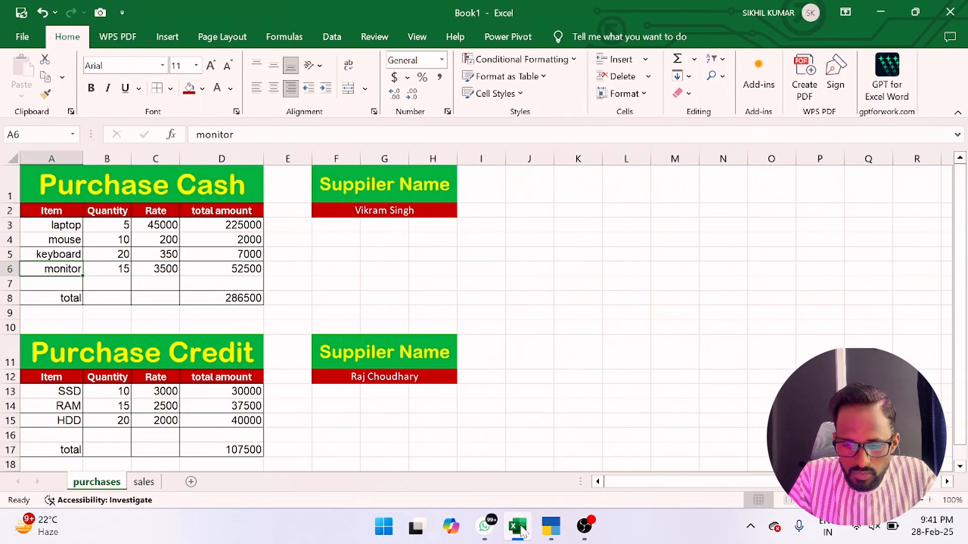
pyautogui.click(518, 527)
pyautogui.hotkey('alt', 'c')
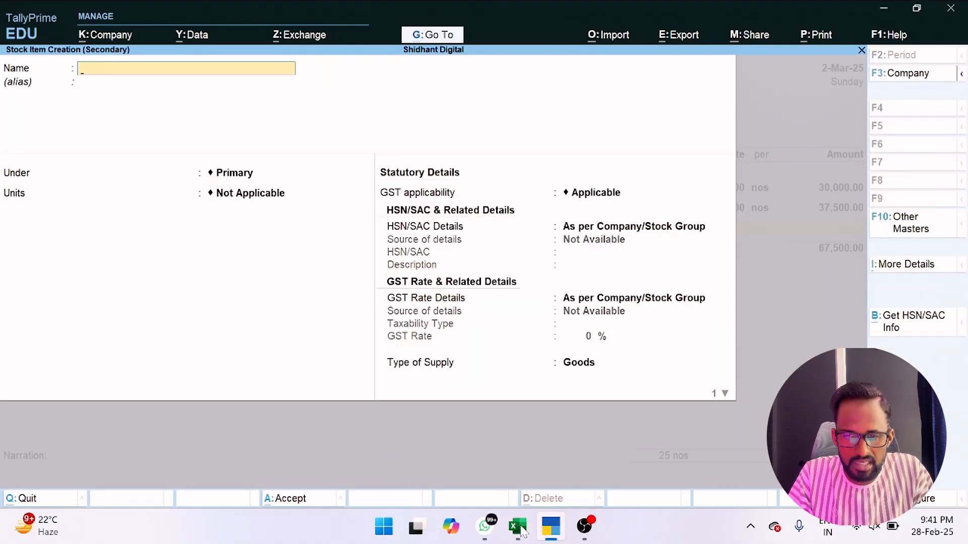
pyautogui.write('Hdd')
pyautogui.press('Return')
pyautogui.press('Return')
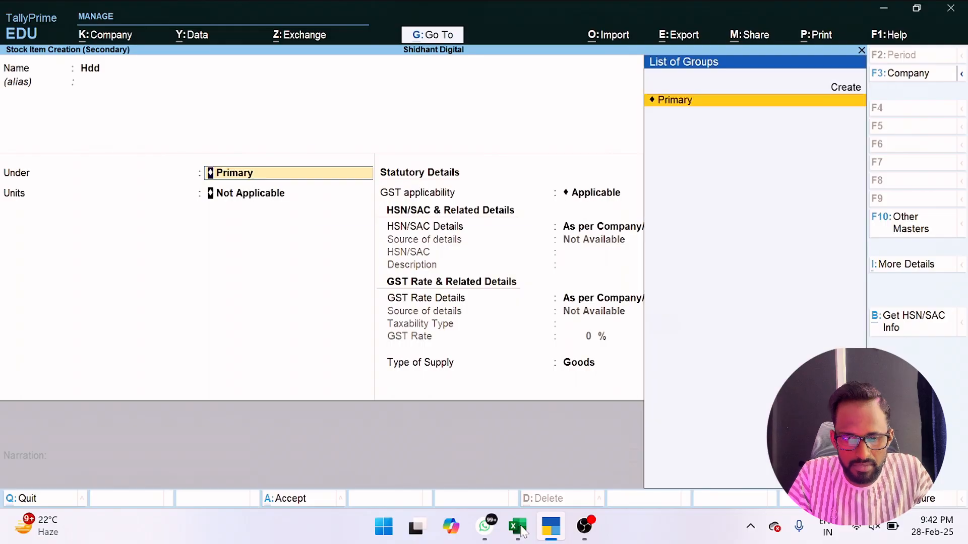
# - Keep the Hdd item under Primary, set its unit to nos and GST applicability to Not Applicable, and save it
pyautogui.press('Return')
pyautogui.press('Down')
pyautogui.press('Return')
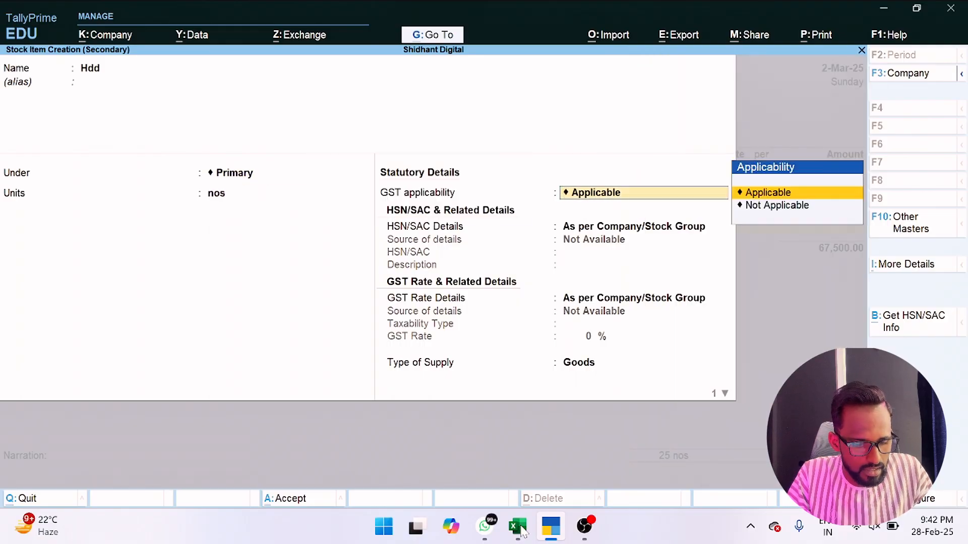
pyautogui.press('Down')
pyautogui.press('Return')
pyautogui.hotkey('ctrl', 'a')
pyautogui.press('Return')
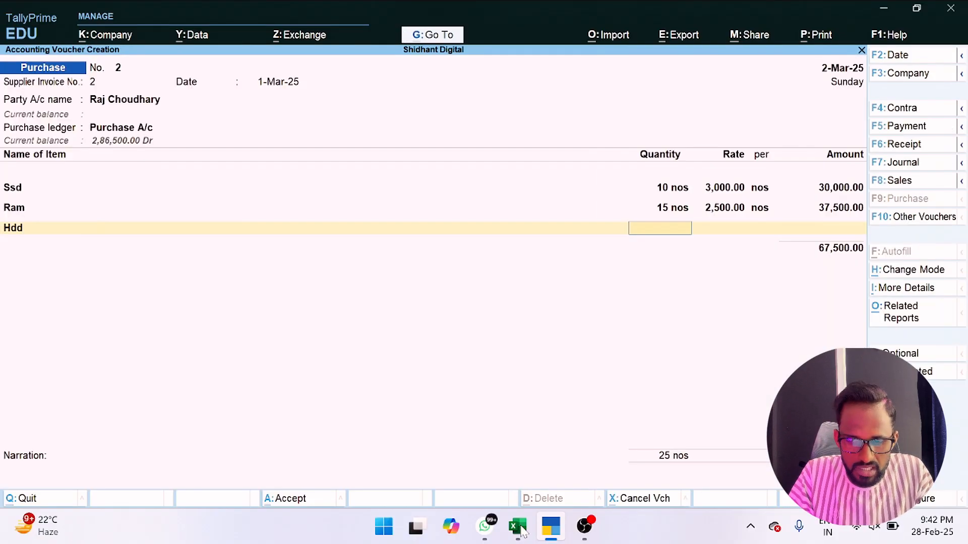
# - Check the HDD row in Excel and enter quantity 20 at rate 2000 per nos for Hdd in the TallyPrime voucher
pyautogui.click(519, 528)
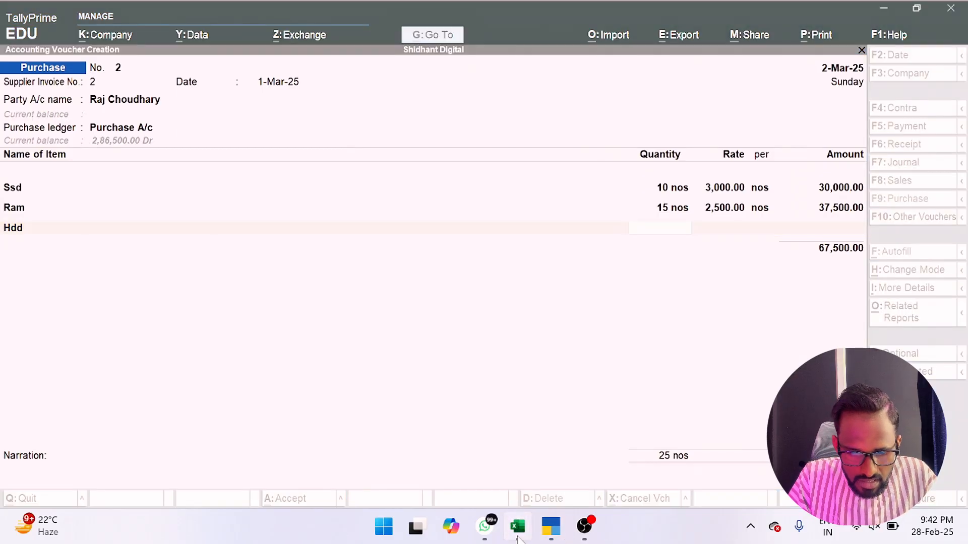
pyautogui.click(518, 528)
pyautogui.write('20')
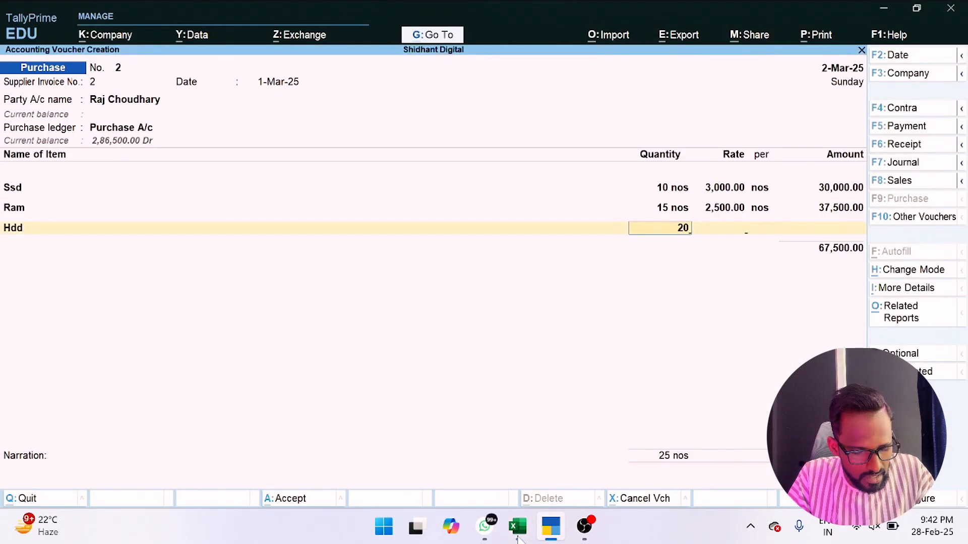
pyautogui.press('Return')
pyautogui.write('2000')
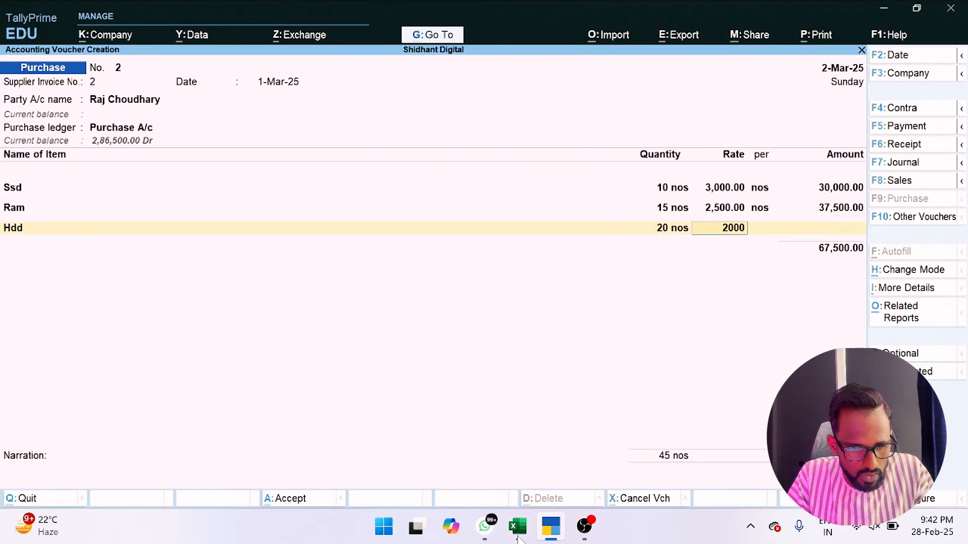
pyautogui.press('Return')
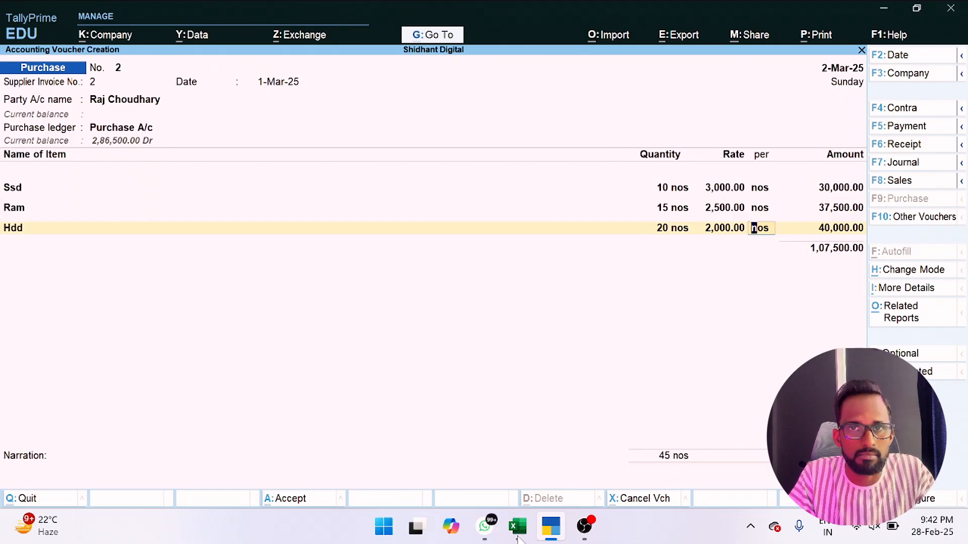
pyautogui.press('Return')
pyautogui.press('Return')
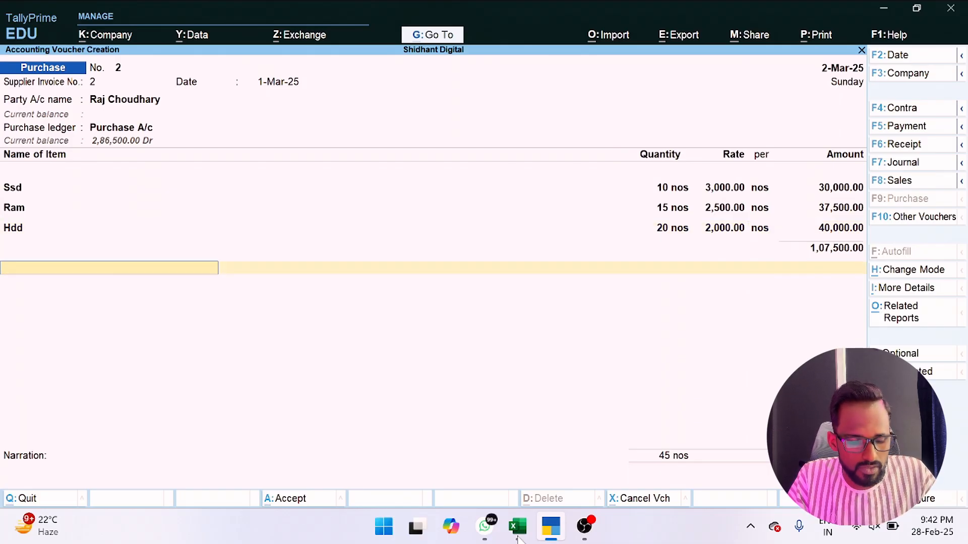
# - End the item list, keep bill reference 2 as New Ref for the full amount, and save the purchase voucher without a narration
pyautogui.press('Return')
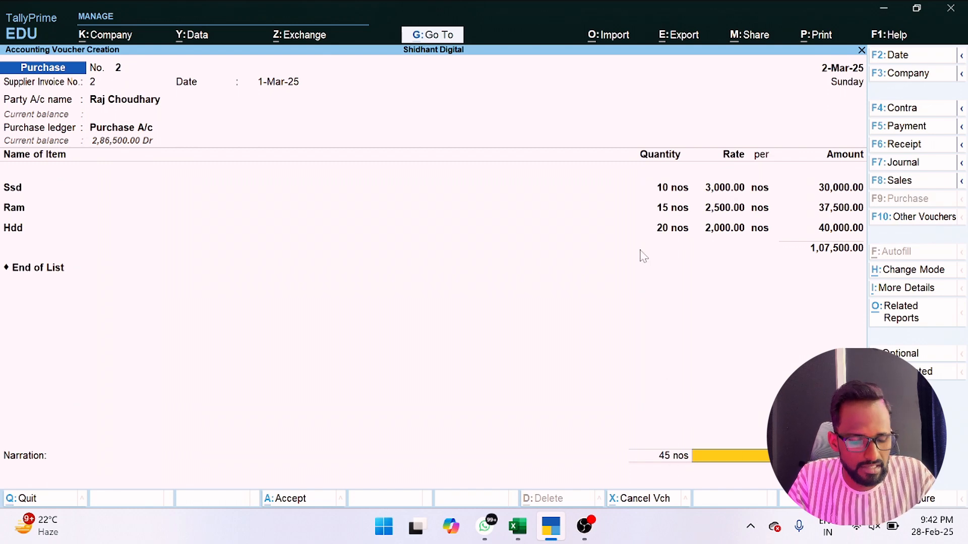
pyautogui.press('Return')
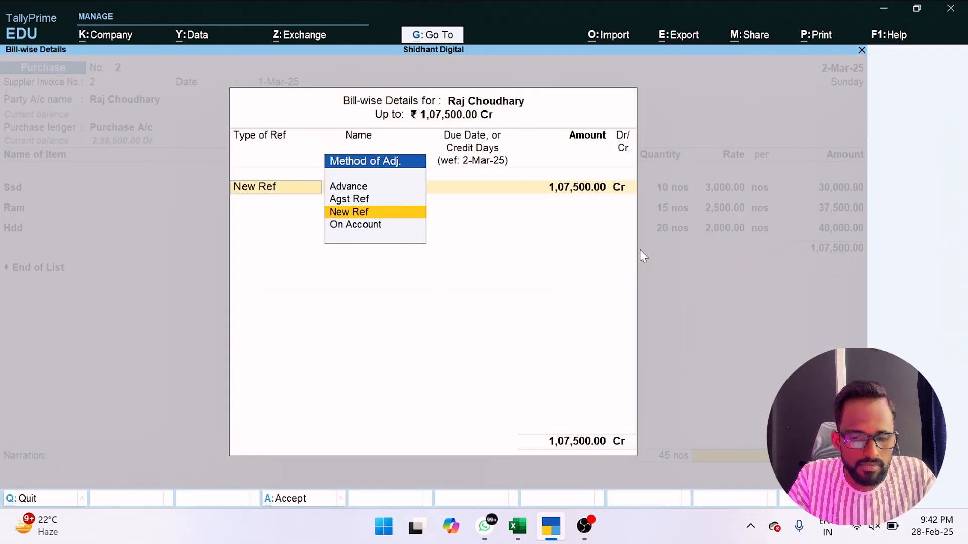
pyautogui.press('Return')
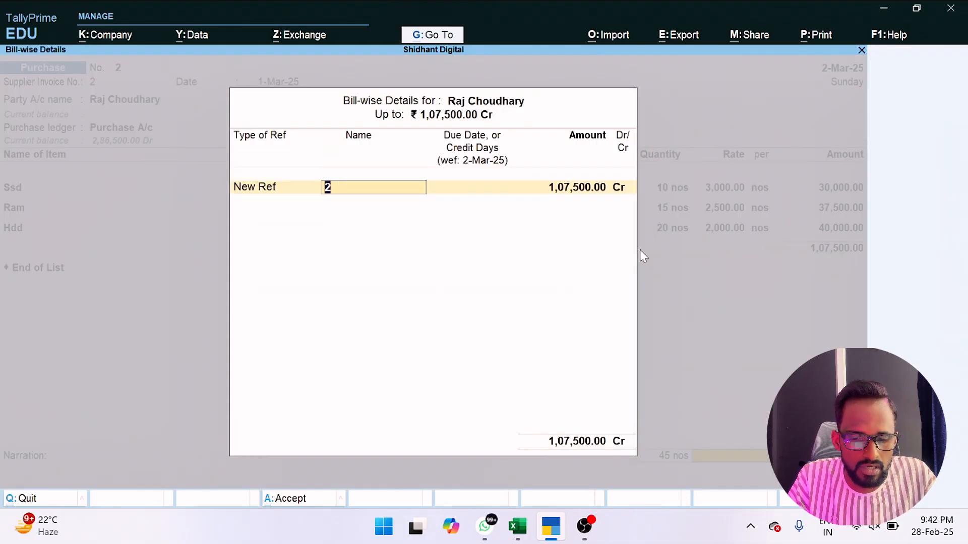
pyautogui.press('Return')
pyautogui.press('Return')
pyautogui.press('Return')
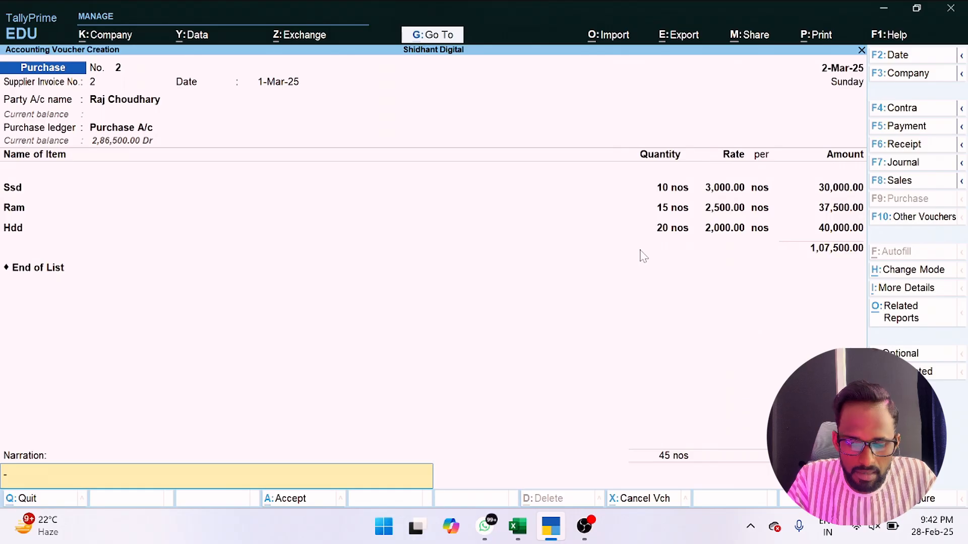
pyautogui.press('Return')
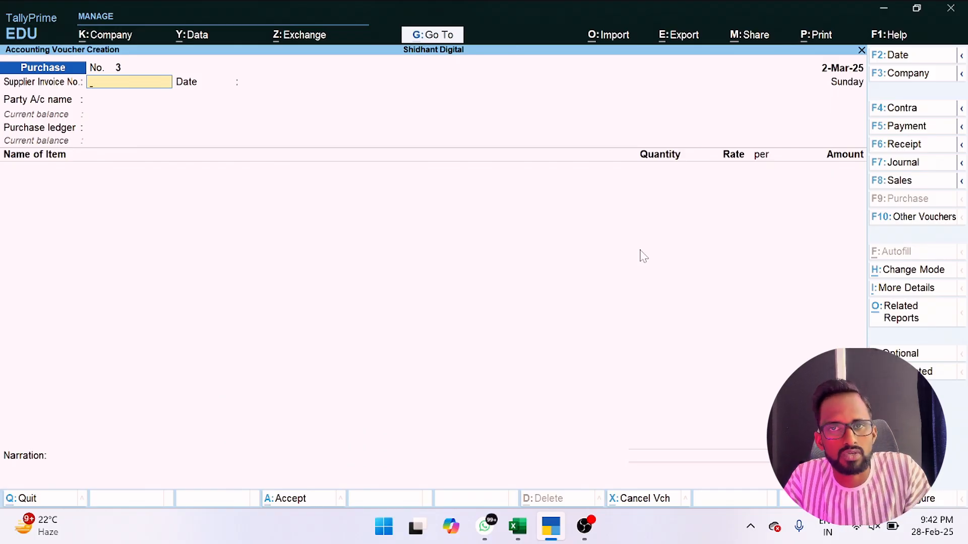
# - Leave voucher entry, open the Balance Sheet and go to Current Liabilities
pyautogui.press('Escape')
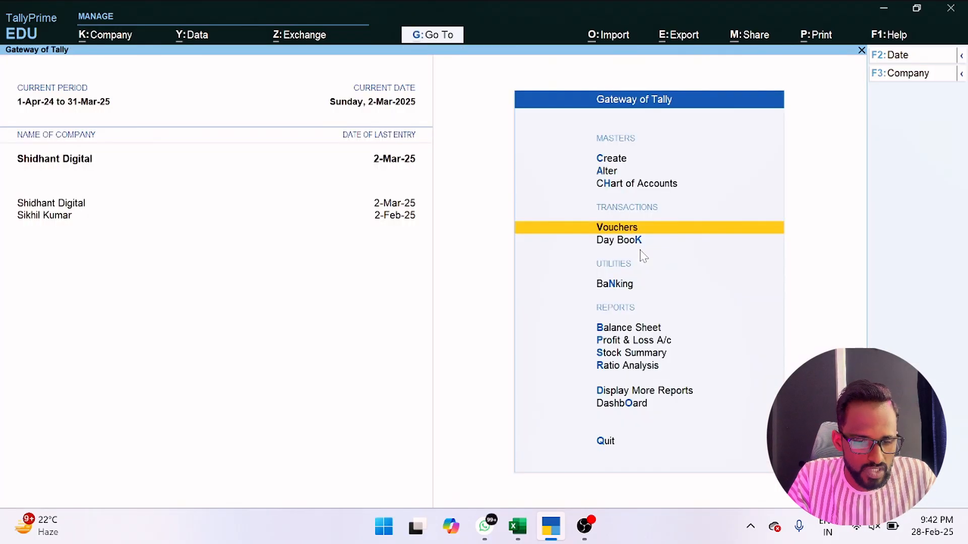
pyautogui.press('Down')
pyautogui.press('Down')
pyautogui.press('Down')
pyautogui.press('Down')
pyautogui.press('Up')
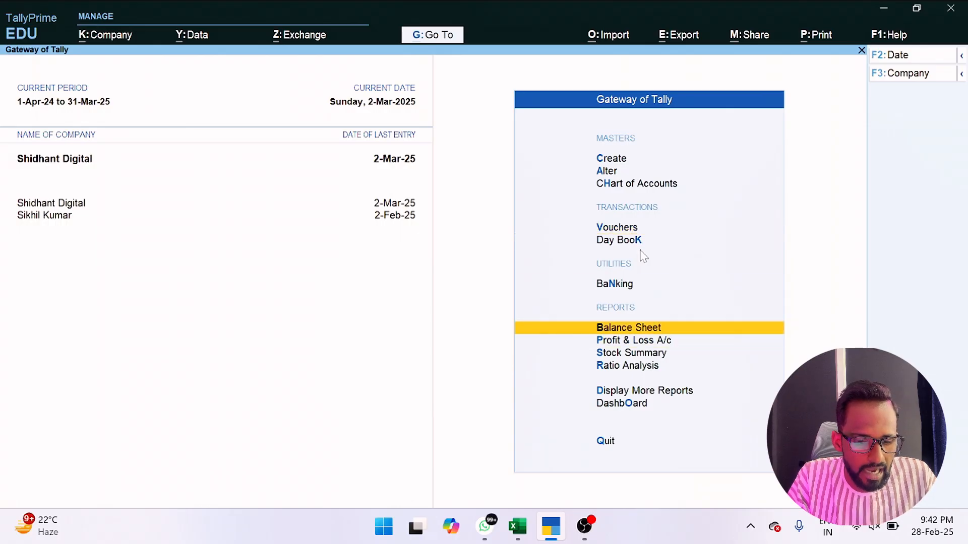
pyautogui.press('Return')
pyautogui.press('Down')
pyautogui.press('Down')
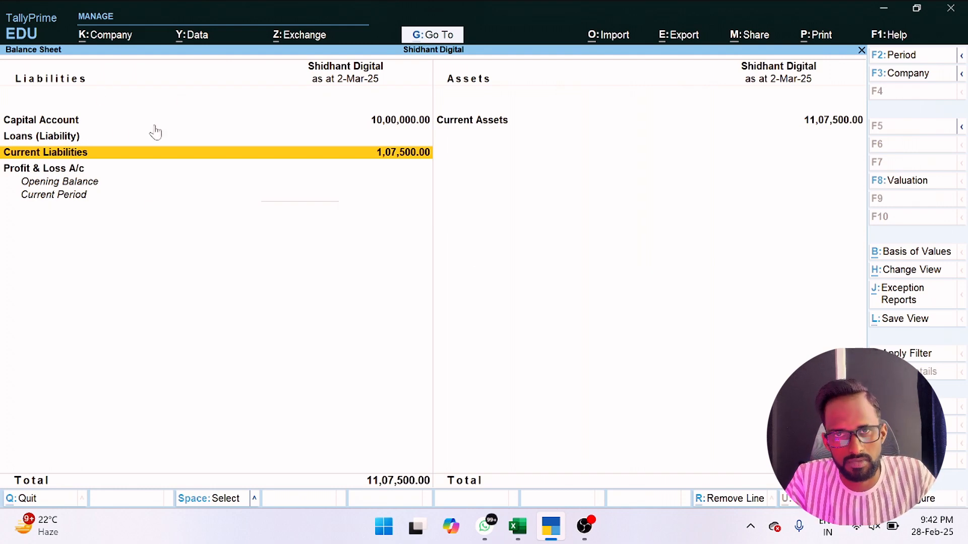
# - Drill down from Current Liabilities through Sundry Creditors and the supplier's March entries to the credit purchase voucher, and return to the Balance Sheet
pyautogui.doubleClick(211, 152)
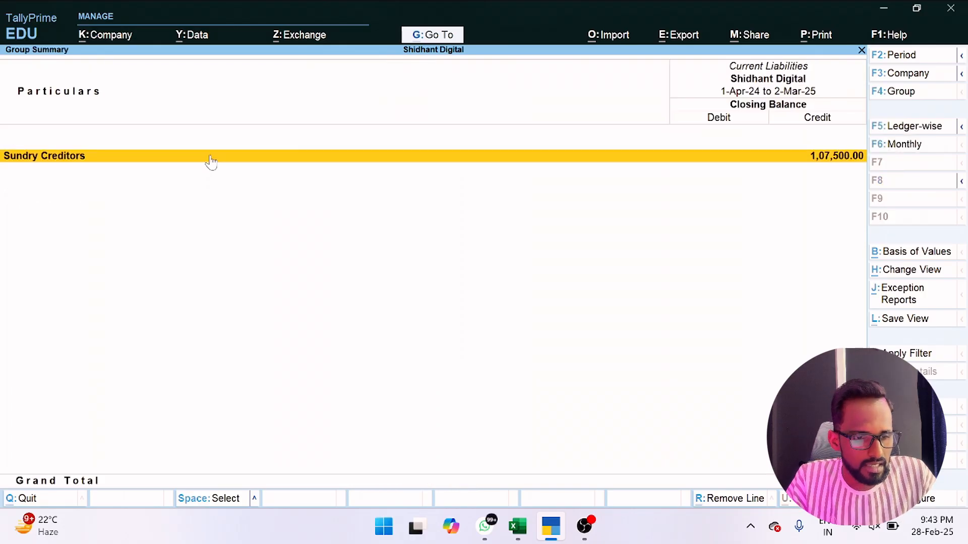
pyautogui.doubleClick(211, 161)
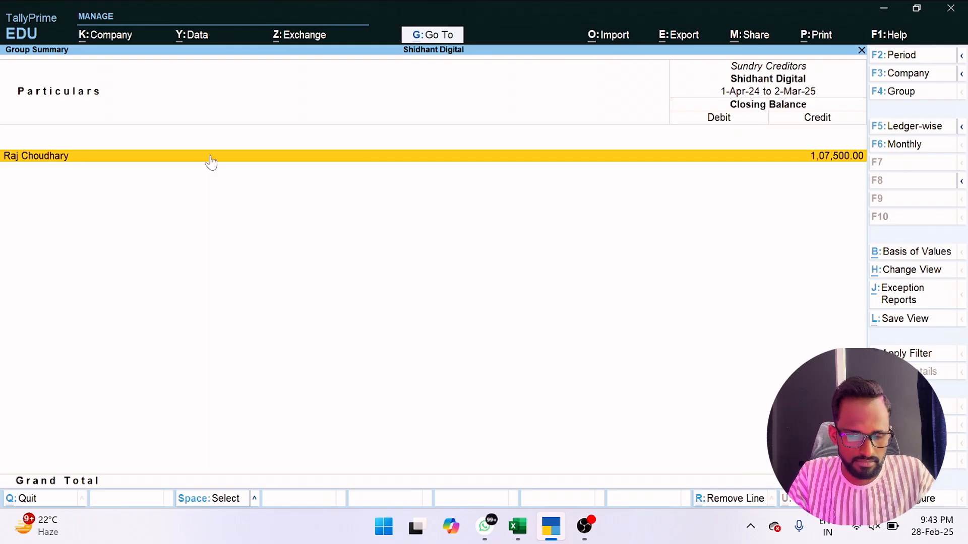
pyautogui.doubleClick(211, 160)
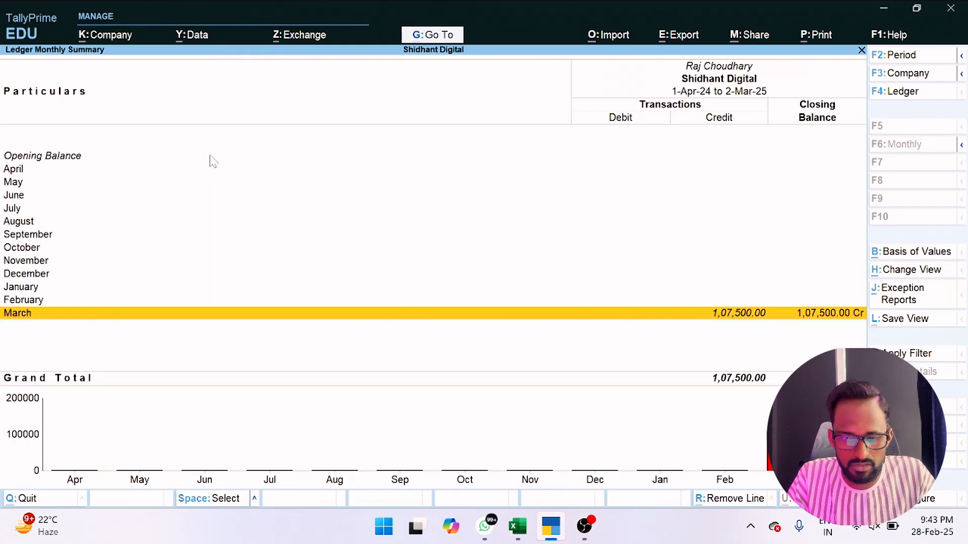
pyautogui.press('Return')
pyautogui.press('Return')
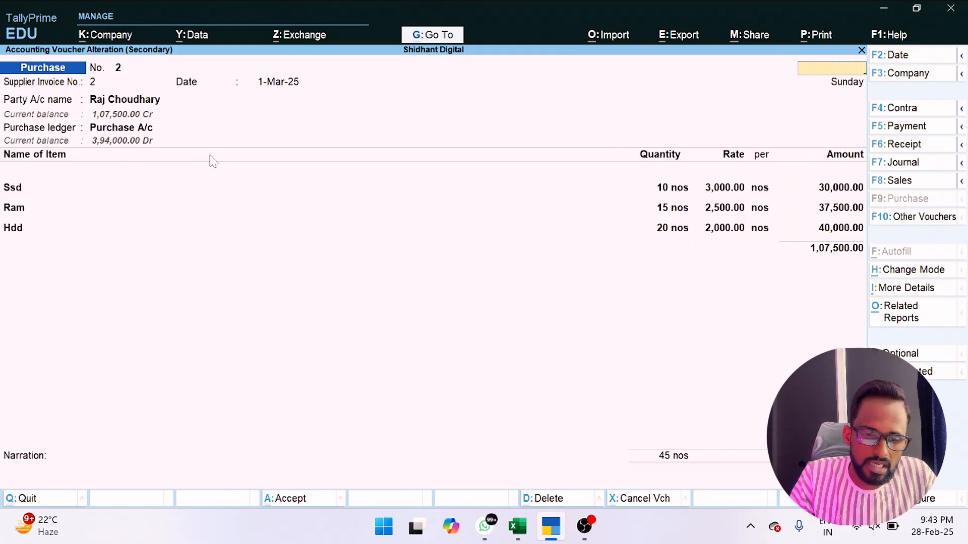
pyautogui.press('Escape')
pyautogui.press('Escape')
pyautogui.press('Escape')
pyautogui.press('Escape')
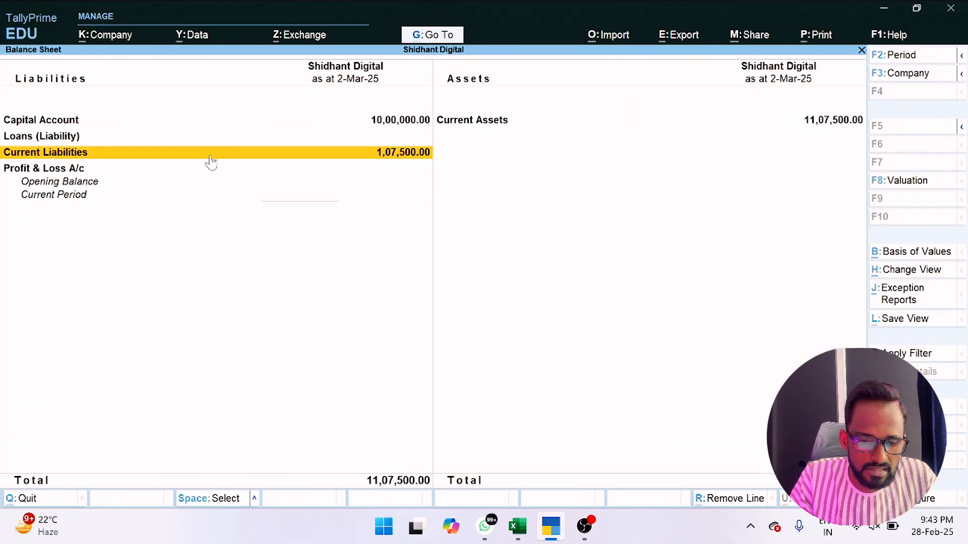
# - Open the Stock Summary and review each item's closing quantity, rate and value
pyautogui.press('Escape')
pyautogui.press('Down')
pyautogui.press('Down')
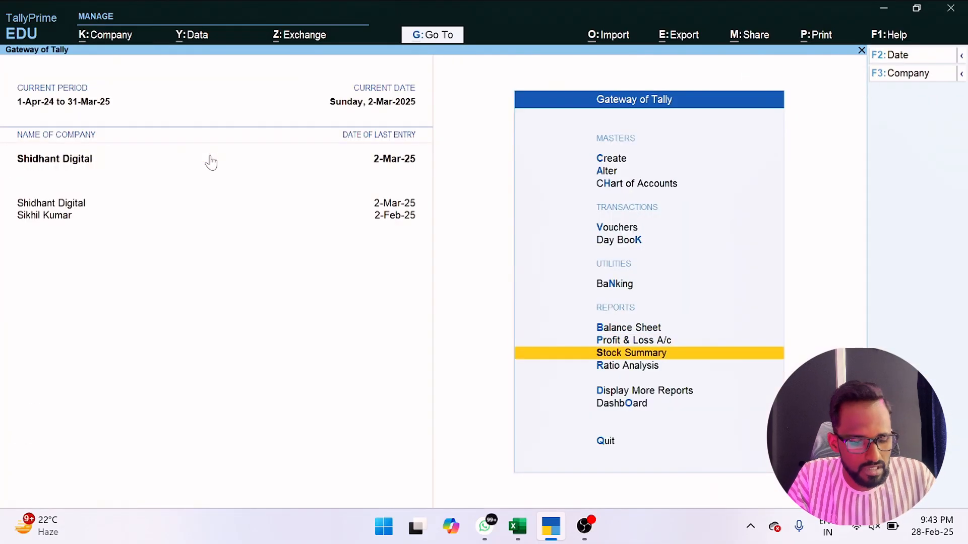
pyautogui.press('Return')
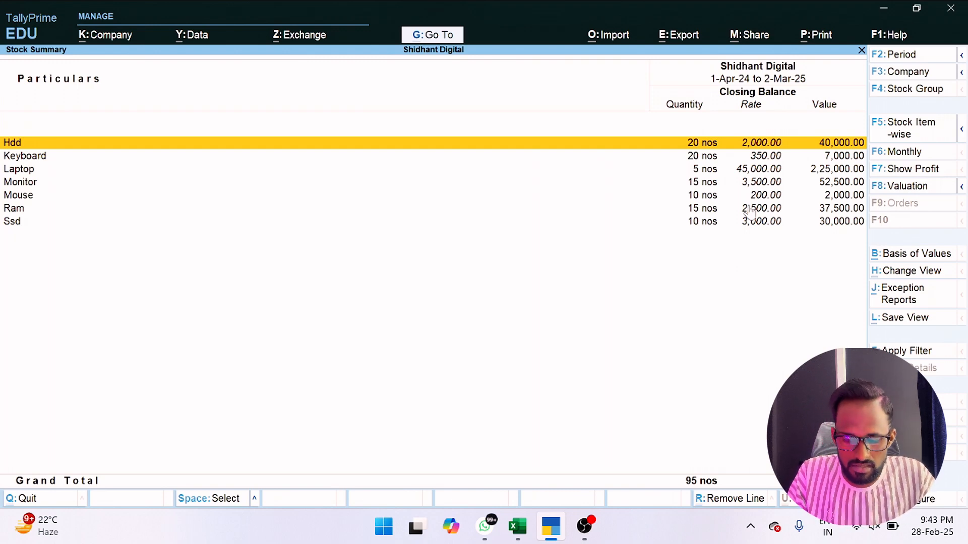
pyautogui.press('Escape')
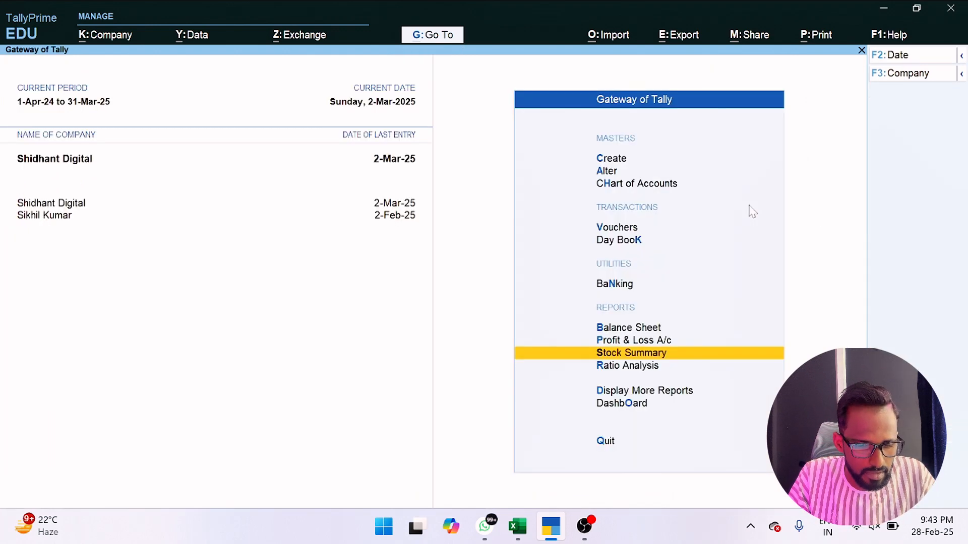
# - Reopen the Balance Sheet and go to Current Assets
pyautogui.press('Up')
pyautogui.press('Up')
pyautogui.press('Return')
pyautogui.press('Right')
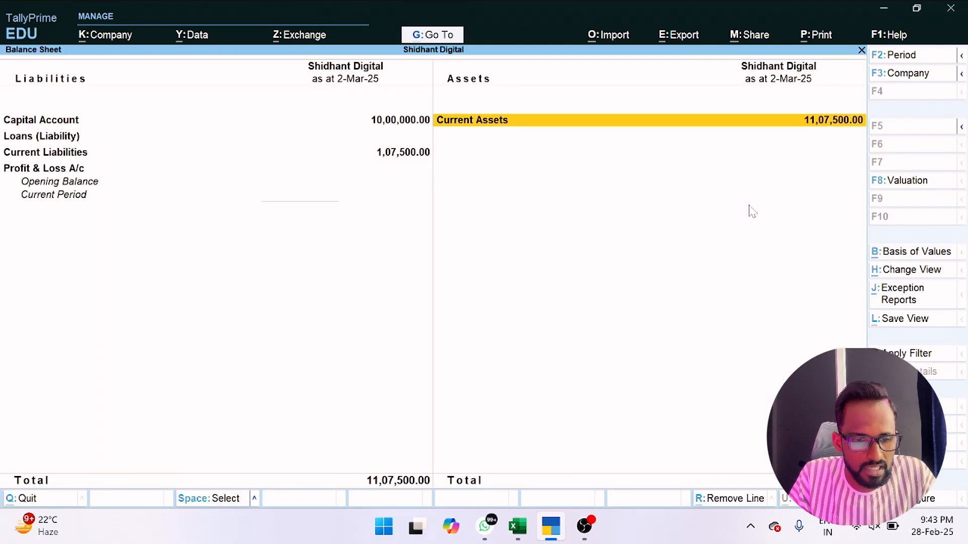